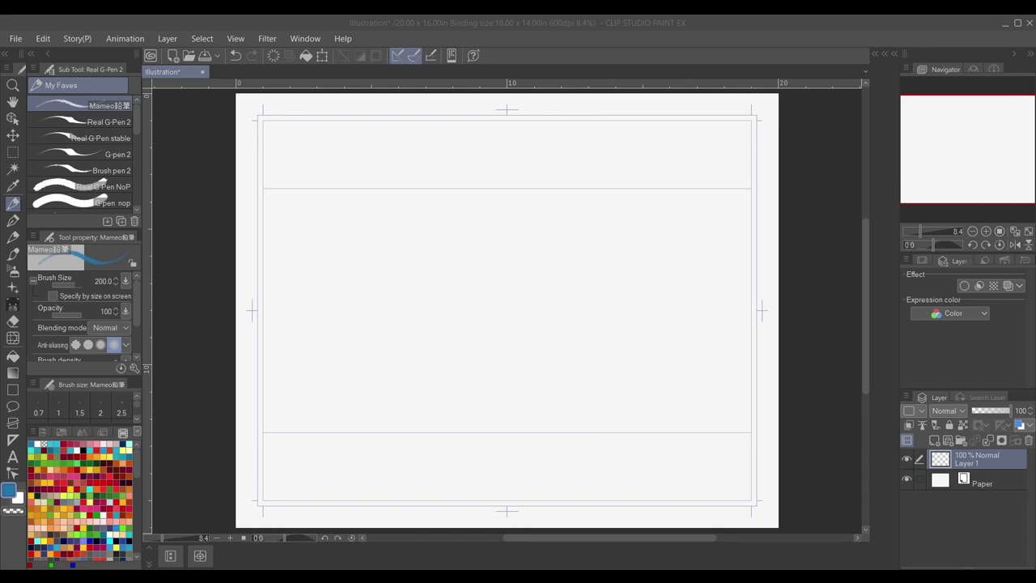
Create a vertical symmetrical ruler along the page's centre line and return to the Mameo pencil.
key("u")
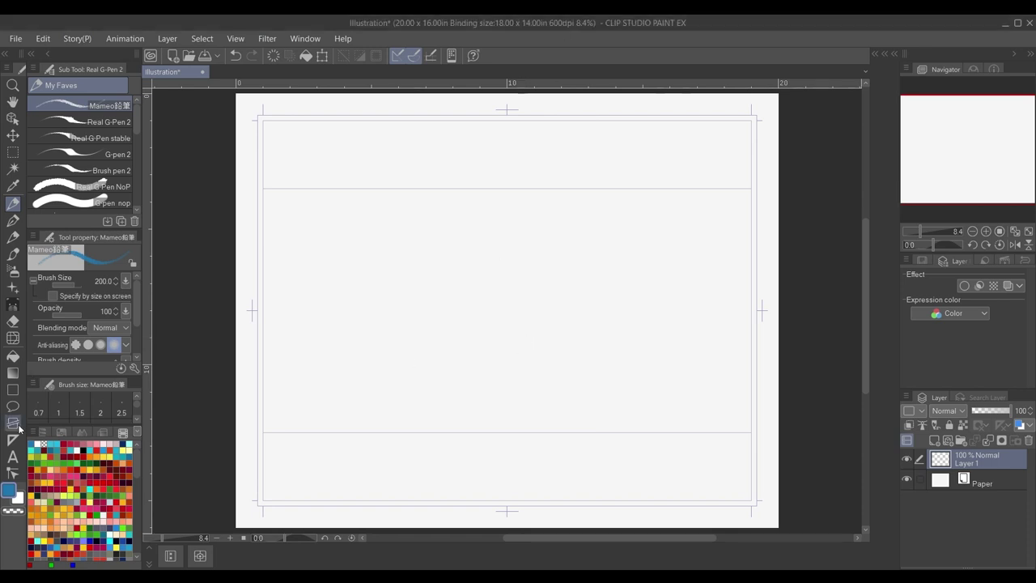
left_click_drag(509, 149, 511, 155)
key("ctrl+z")
scroll(534, 111, "up", 1)
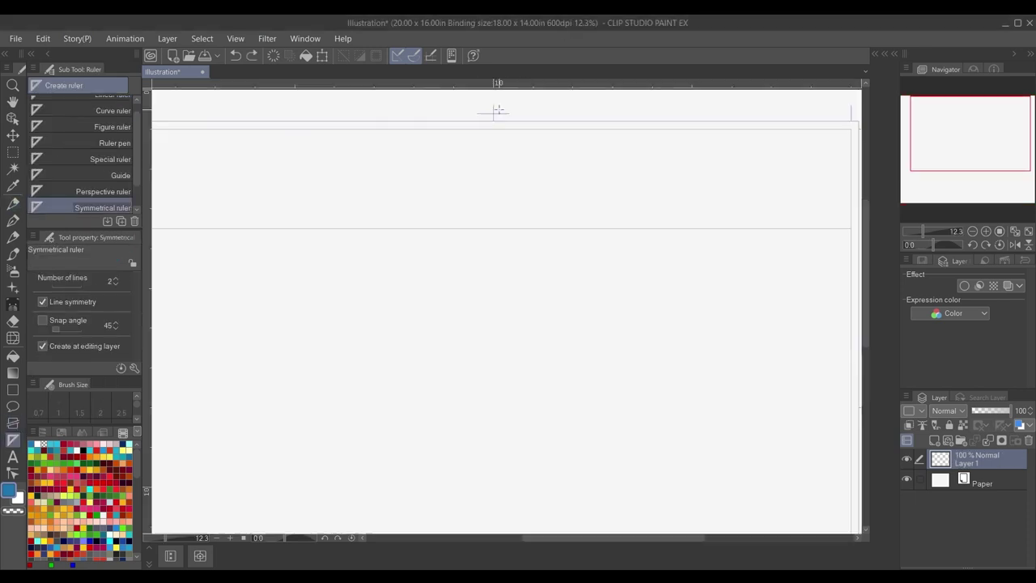
left_click_drag(493, 113, 493, 142)
key("ctrl+0")
key("p")
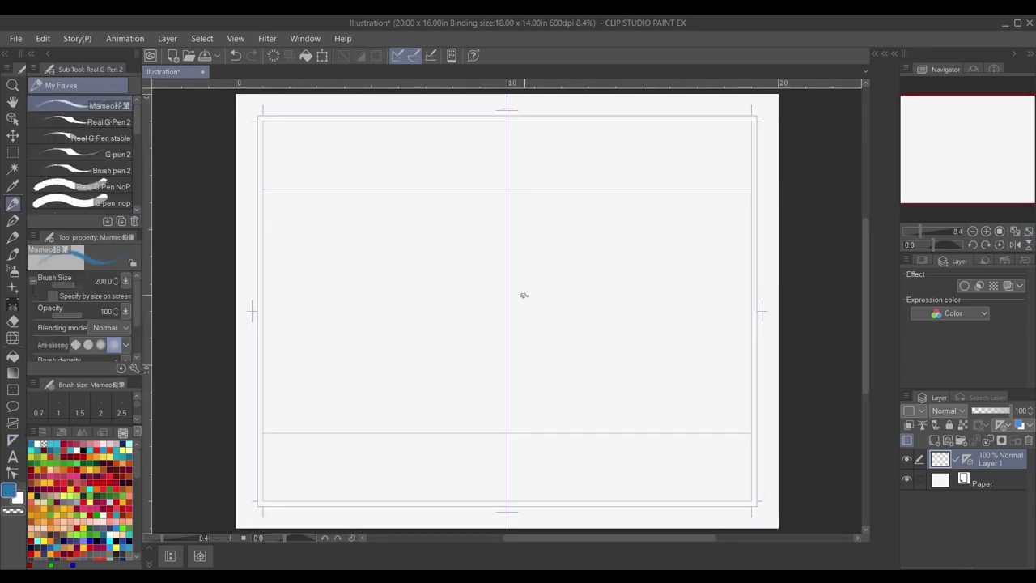
left_click_drag(476, 209, 435, 223)
left_click_drag(497, 205, 435, 224)
left_click_drag(507, 203, 417, 233)
left_click_drag(484, 206, 414, 239)
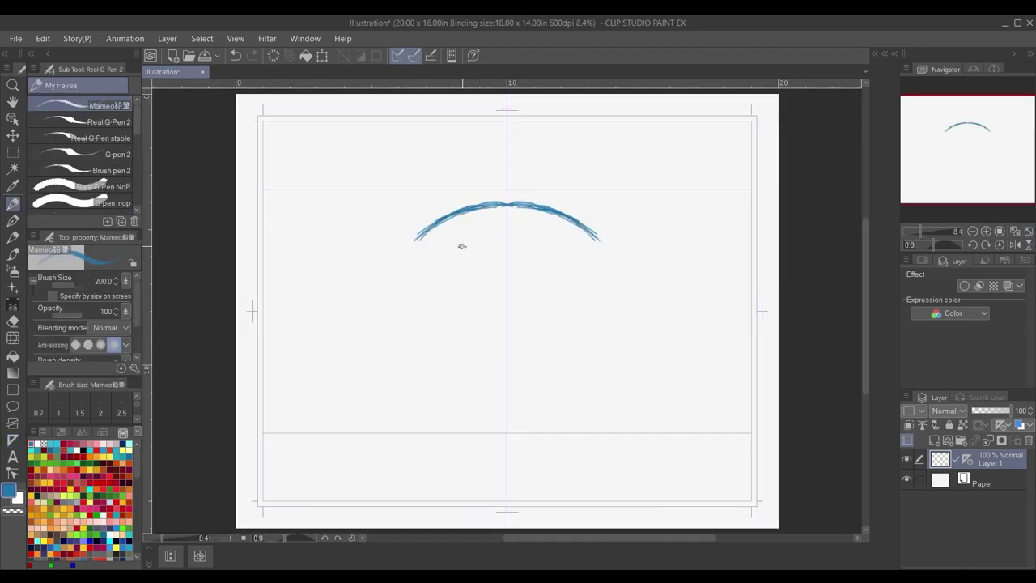
key("ctrl+z")
key("ctrl+z")
key("ctrl+z")
key("ctrl+z")
left_click_drag(277, 402, 340, 437)
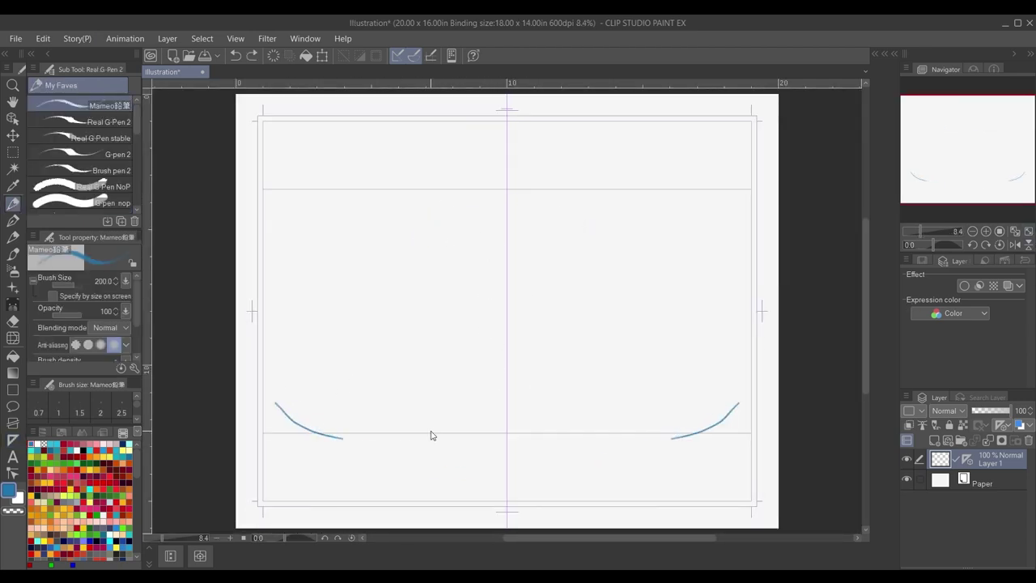
key("ctrl+z")
left_click(476, 357)
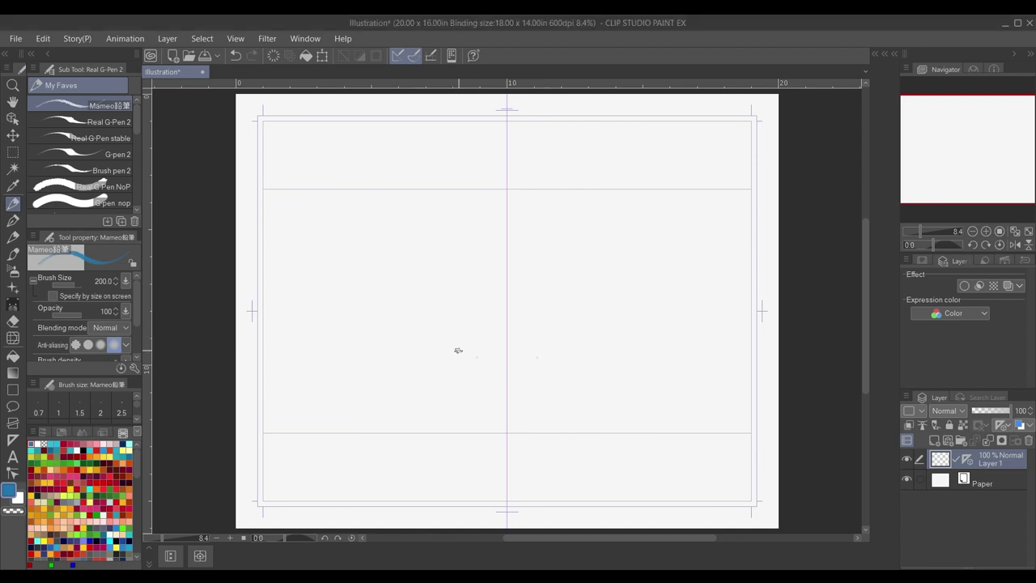
left_click_drag(504, 316, 451, 333)
left_click_drag(503, 320, 444, 338)
key("ctrl+z")
left_click_drag(506, 315, 448, 336)
left_click_drag(461, 325, 446, 388)
mouse_move(455, 323)
left_mouse_down()
mouse_move(433, 434)
mouse_move(503, 453)
left_mouse_up()
key("ctrl+z")
key("ctrl+z")
key("ctrl+z")
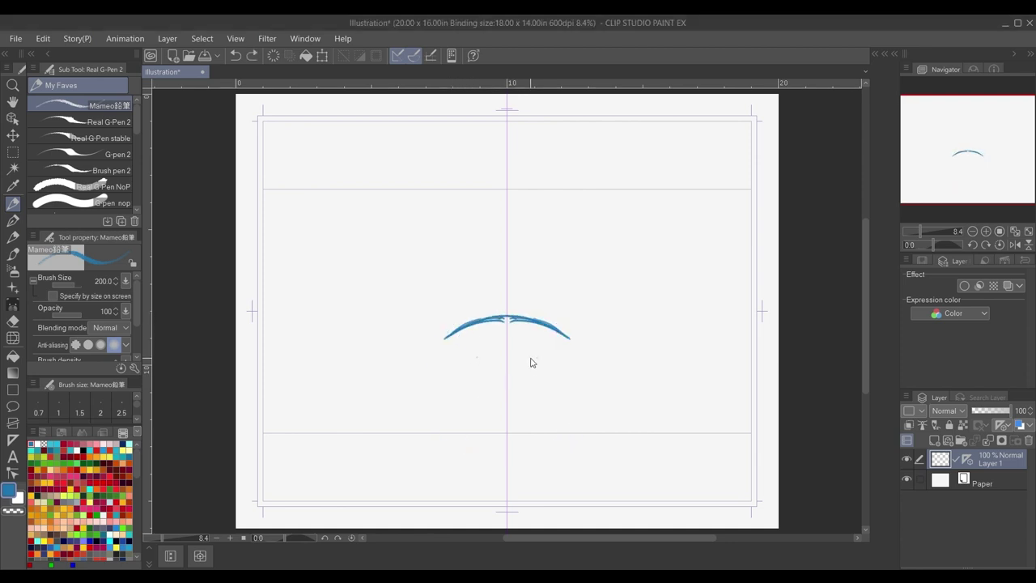
key("ctrl+z")
key("ctrl+z")
Sketch the rounded skull of the figure's head in blue, mirrored across the centre line in the page's lower half.
left_click_drag(506, 310, 447, 341)
left_click_drag(518, 307, 432, 407)
left_click_drag(488, 317, 477, 443)
mouse_move(471, 442)
left_mouse_down()
mouse_move(540, 446)
mouse_move(526, 445)
left_mouse_up()
Sketch a downward-curving brow line across the head, extending slightly past both sides.
left_click_drag(419, 349, 476, 382)
left_click_drag(421, 357, 557, 393)
left_click_drag(440, 371, 507, 392)
left_click_drag(415, 352, 461, 383)
Sketch the face's tapering cheeks and jaw down to a flat chin near the page's lower edge.
left_click_drag(435, 382, 449, 454)
left_click_drag(438, 385, 465, 473)
left_click_drag(442, 408, 465, 472)
left_click_drag(455, 461, 505, 506)
key("ctrl+z")
key("ctrl+z")
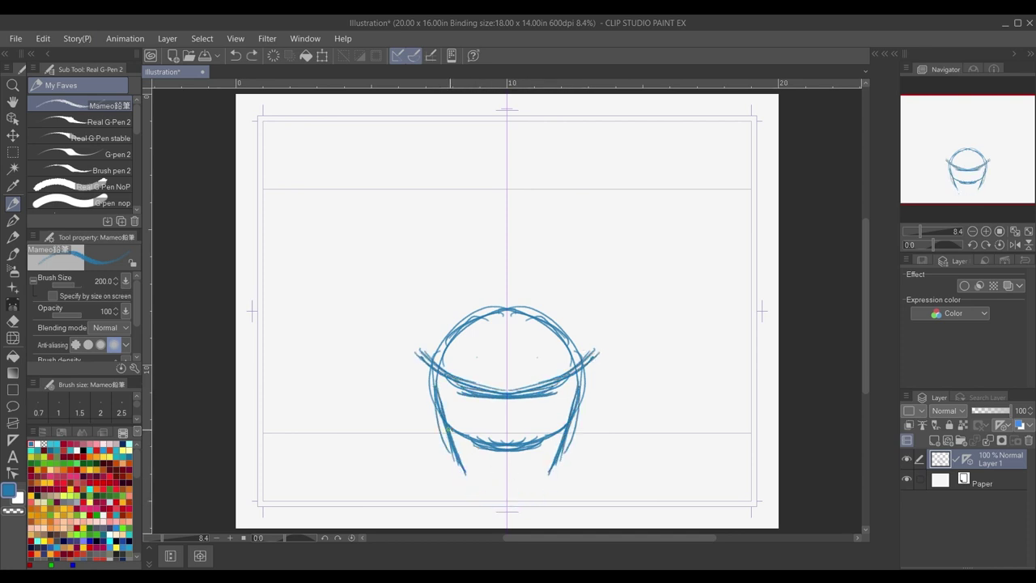
left_click_drag(448, 429, 478, 493)
mouse_move(461, 462)
left_mouse_down()
mouse_move(489, 497)
mouse_move(532, 499)
left_mouse_up()
Reinforce the curved brow line and extend its ends upward beyond the head.
left_click_drag(507, 284, 507, 393)
key("ctrl+z")
left_click_drag(409, 338, 508, 403)
left_click_drag(454, 381, 516, 393)
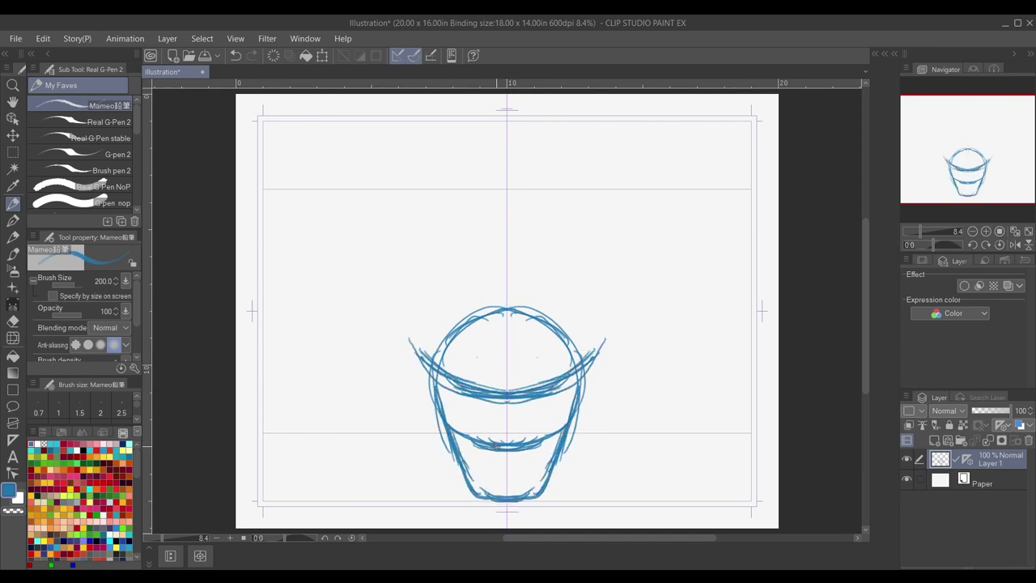
Sketch the neck and shoulders on both sides of the head, with outer arm lines running off the page's lower edge.
mouse_move(445, 443)
left_mouse_down()
mouse_move(398, 471)
mouse_move(389, 528)
left_mouse_up()
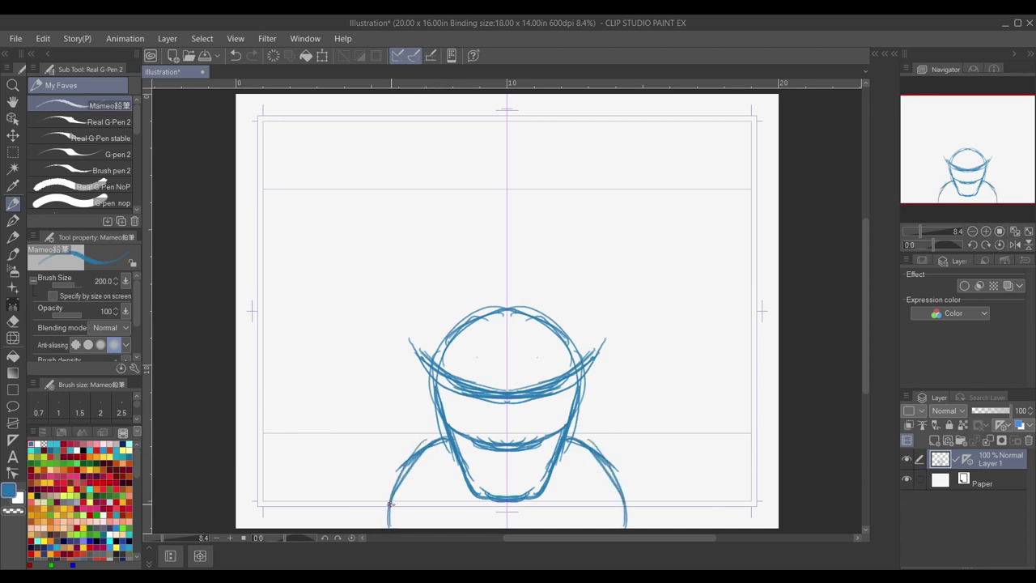
left_click_drag(416, 454, 374, 526)
left_click_drag(452, 445, 479, 528)
mouse_move(353, 483)
left_mouse_down()
mouse_move(407, 456)
mouse_move(340, 449)
left_mouse_up()
key("ctrl+z")
mouse_move(408, 452)
left_mouse_down()
mouse_move(333, 453)
mouse_move(339, 445)
left_mouse_up()
key("ctrl+z")
left_click_drag(350, 448, 303, 528)
left_click_drag(316, 503, 305, 528)
Sketch the headband around the forehead, adding its curved upper edge, side edges and lower edge.
mouse_move(442, 334)
left_mouse_down()
mouse_move(552, 348)
mouse_move(472, 355)
left_mouse_up()
left_click_drag(448, 337, 470, 348)
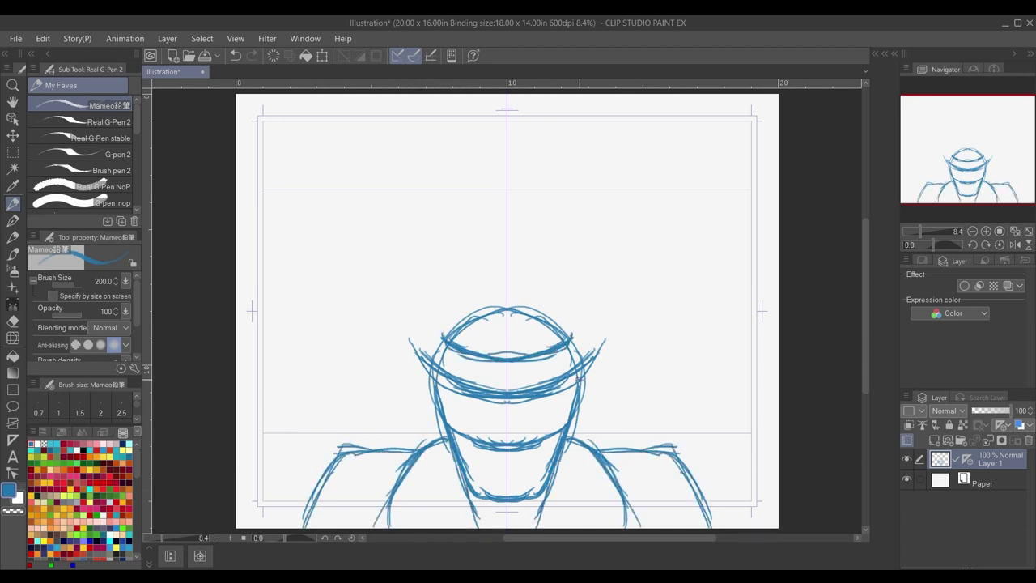
left_click_drag(579, 380, 595, 373)
key("ctrl+z")
left_click_drag(438, 380, 484, 386)
mouse_move(442, 336)
left_mouse_down()
mouse_move(430, 387)
mouse_move(505, 361)
mouse_move(432, 392)
left_mouse_up()
key("ctrl+z")
left_click_drag(439, 393, 497, 384)
left_click_drag(471, 386, 505, 392)
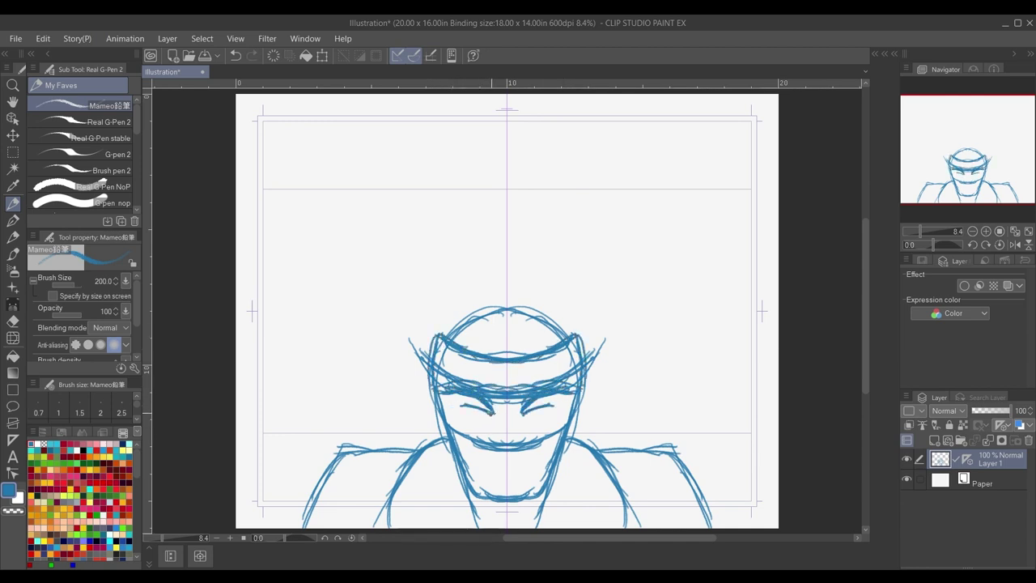
Sketch narrow angry eyes and slanted eyebrows under the headband, cleaning up strokes with the transparent colour.
mouse_move(533, 409)
left_mouse_down()
mouse_move(453, 392)
mouse_move(530, 405)
mouse_move(520, 407)
mouse_move(565, 399)
left_mouse_up()
key("c")
key("ctrl+z")
key("c")
mouse_move(564, 395)
left_mouse_down()
mouse_move(441, 387)
mouse_move(508, 399)
left_mouse_up()
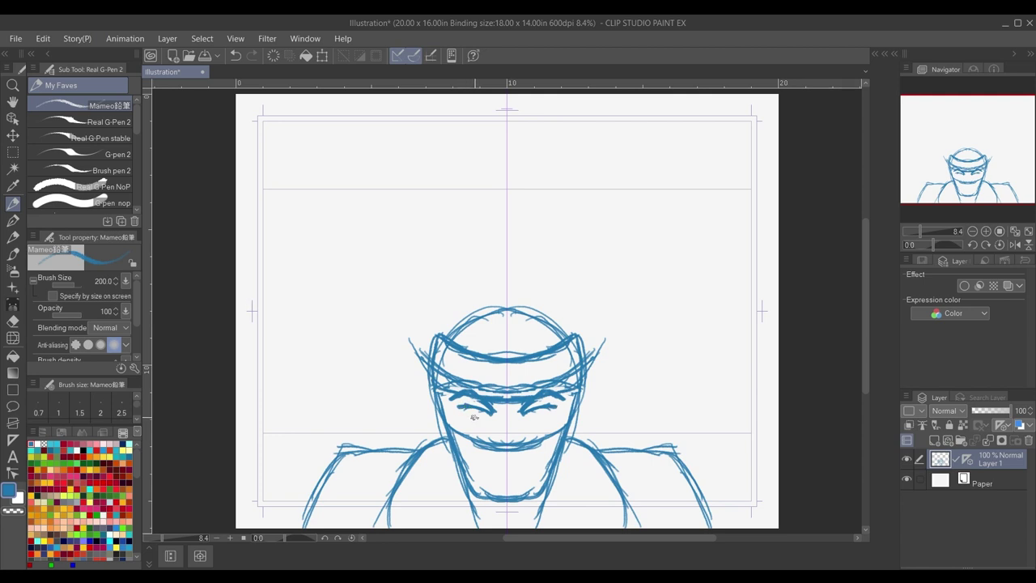
mouse_move(438, 388)
left_mouse_down()
mouse_move(459, 433)
mouse_move(493, 417)
mouse_move(459, 407)
left_mouse_up()
key("c")
key("c")
key("c")
key("c")
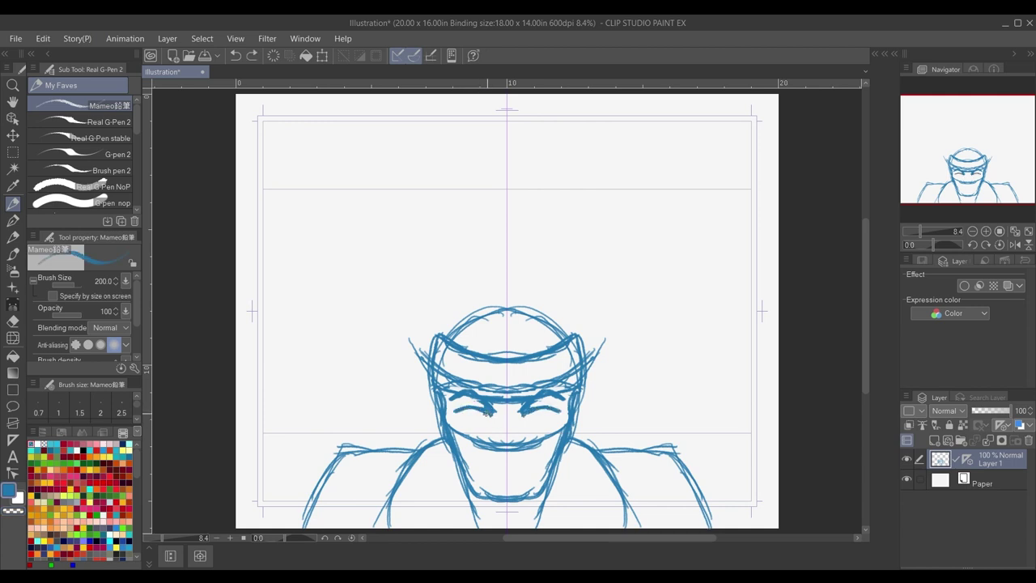
Refine the frowning inner brows and eyelids with the transparent colour, and add small pupils.
key("c")
left_click_drag(495, 394, 560, 387)
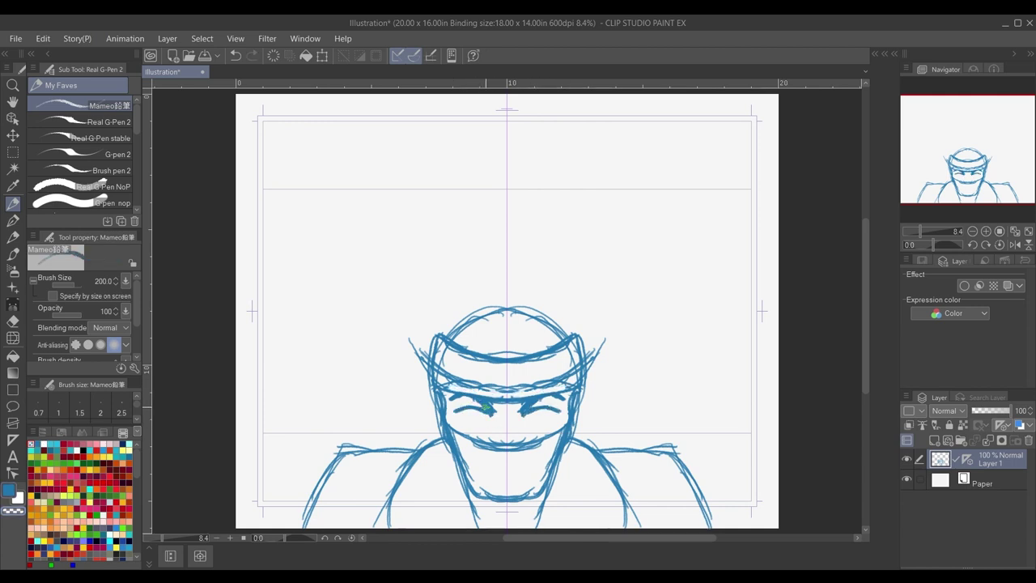
key("c")
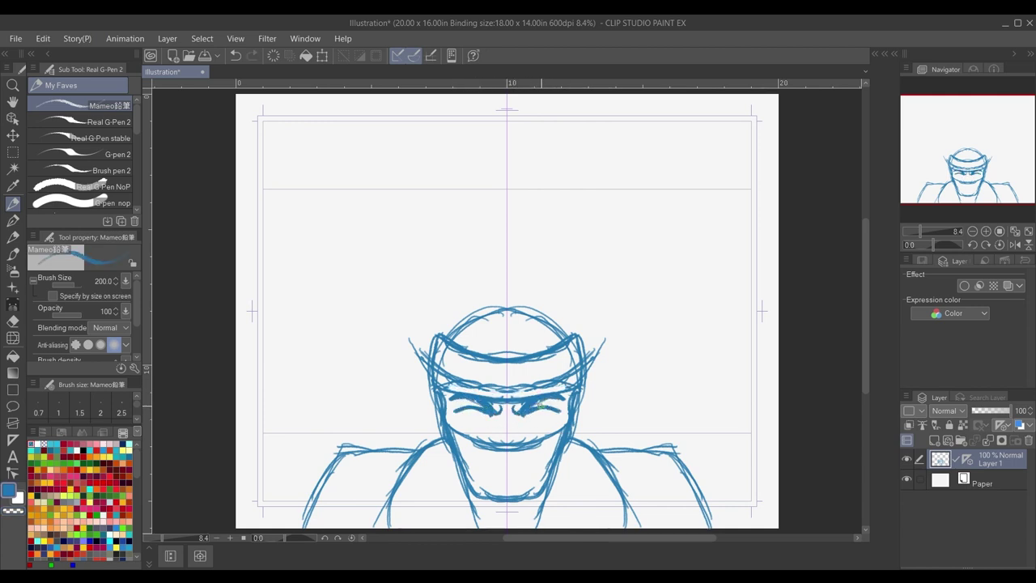
key("c")
key("c")
key("c")
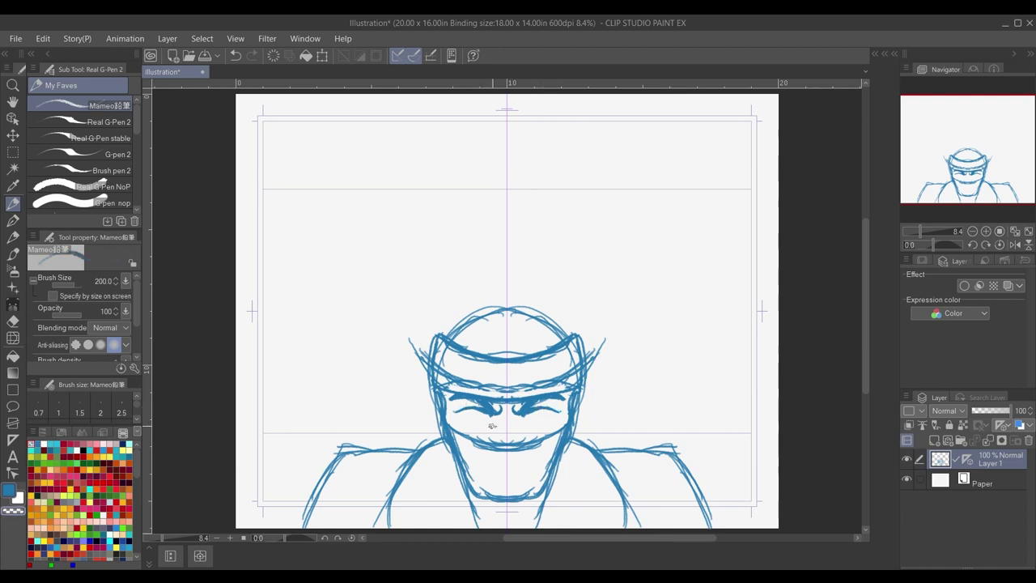
key("c")
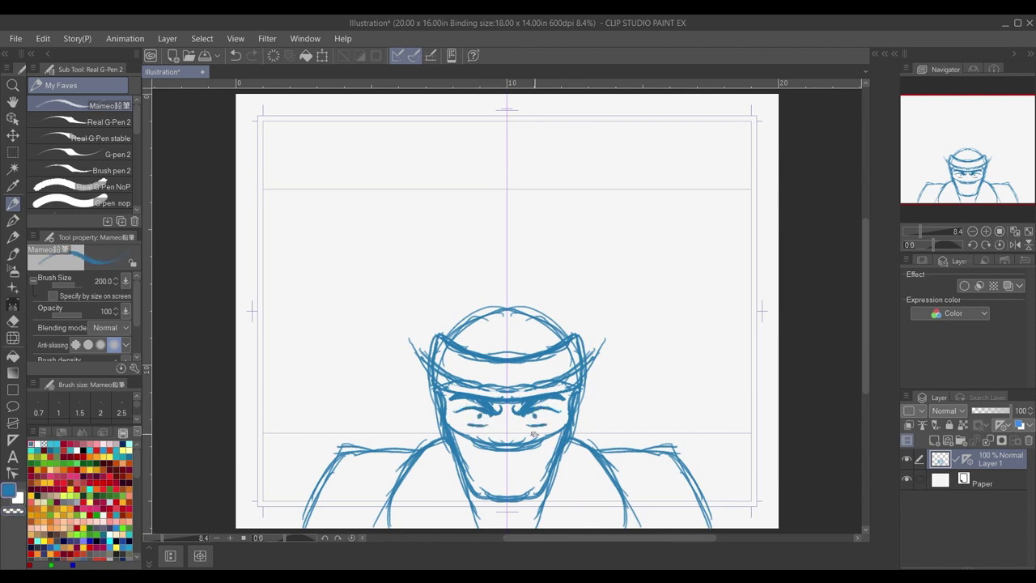
Sketch neck lines below the chin and thicken the jawline on both sides.
mouse_move(499, 459)
left_mouse_down()
mouse_move(529, 475)
mouse_move(510, 477)
left_mouse_up()
key("ctrl+z")
mouse_move(476, 510)
left_mouse_down()
mouse_move(507, 528)
mouse_move(522, 473)
mouse_move(501, 483)
left_mouse_up()
key("c")
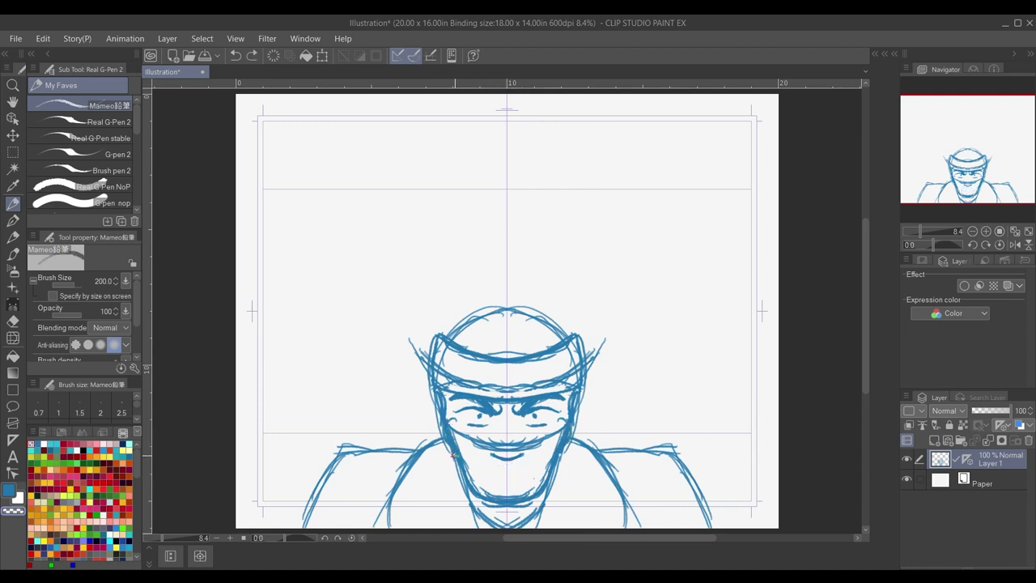
key("c")
mouse_move(455, 455)
left_mouse_down()
mouse_move(472, 495)
mouse_move(488, 502)
left_mouse_up()
left_click_drag(472, 495, 508, 504)
Draw the open mouth as an oval under the nose and redraw the chin beneath it.
left_click_drag(482, 455, 475, 466)
mouse_move(482, 457)
left_mouse_down()
mouse_move(478, 464)
mouse_move(509, 471)
left_mouse_up()
key("ctrl+z")
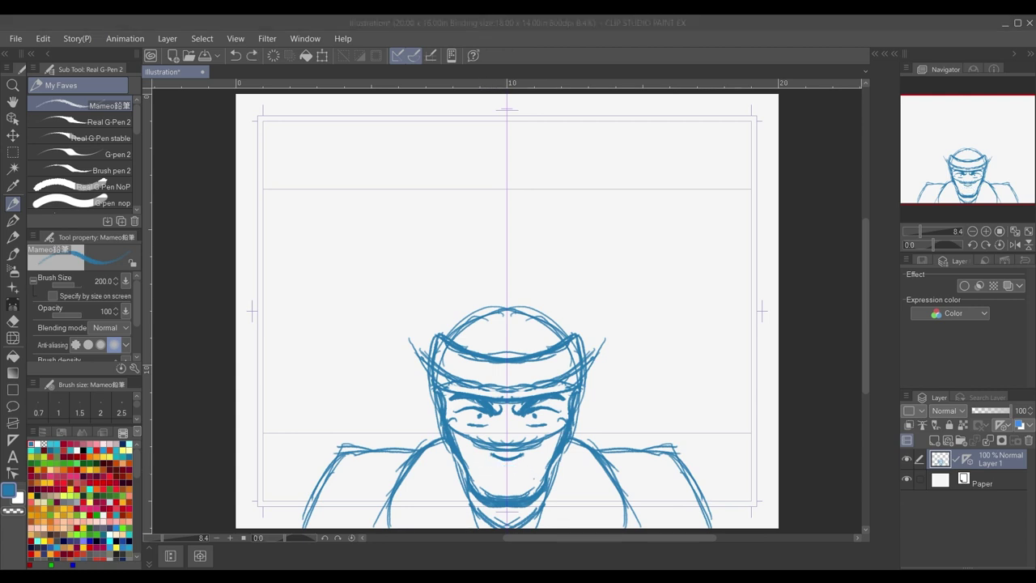
left_click(485, 469)
key("ctrl+z")
mouse_move(483, 467)
left_mouse_down()
mouse_move(529, 467)
mouse_move(534, 481)
mouse_move(507, 502)
mouse_move(484, 493)
mouse_move(507, 500)
left_mouse_up()
key("c")
key("c")
left_click_drag(479, 497, 507, 508)
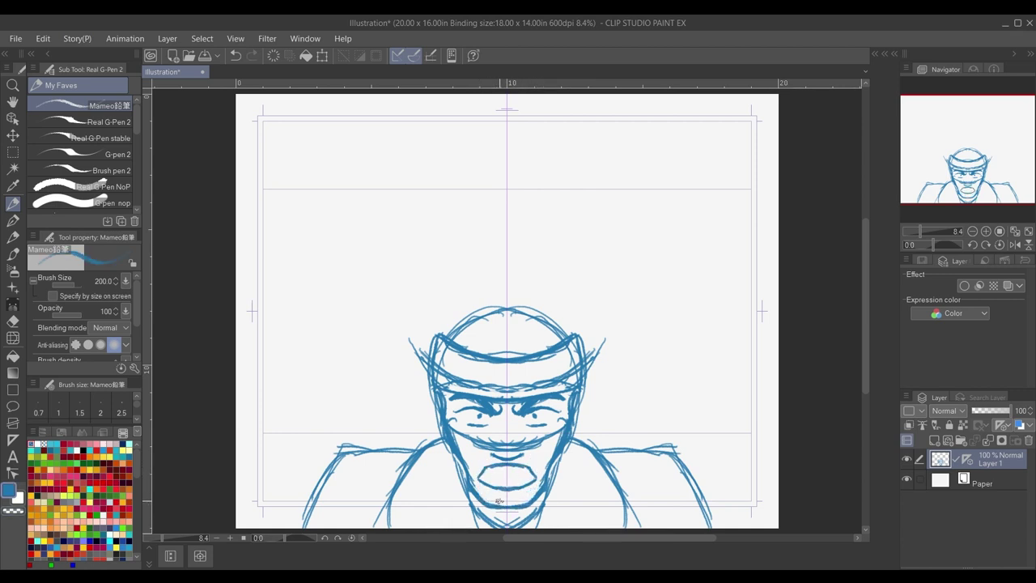
Fill in the shouting mouth with lips and a dark interior, and thicken the inner shoulder lines.
mouse_move(485, 473)
left_mouse_down()
mouse_move(507, 472)
mouse_move(507, 484)
left_mouse_up()
key("ctrl+z")
key("ctrl+z")
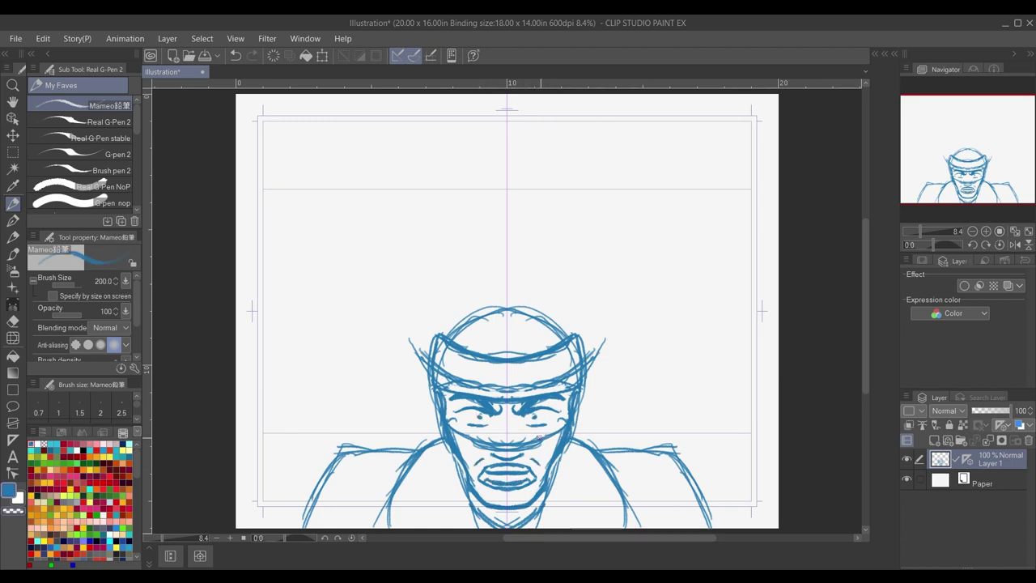
mouse_move(487, 476)
left_mouse_down()
mouse_move(534, 483)
mouse_move(487, 475)
mouse_move(489, 488)
left_mouse_up()
key("c")
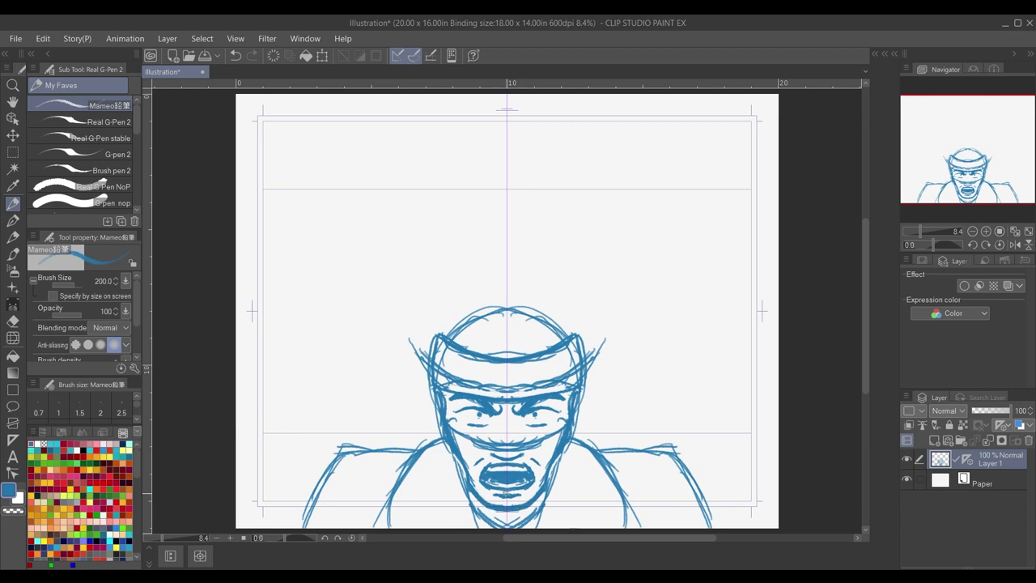
left_click_drag(442, 437, 390, 490)
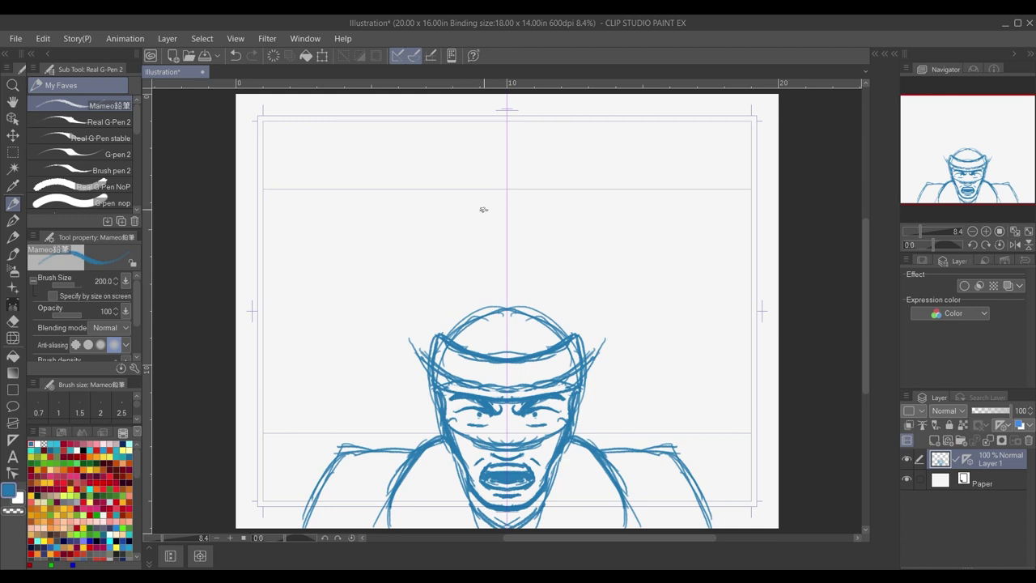
left_click(463, 227)
left_click_drag(447, 221, 510, 212)
key("ctrl+z")
left_click_drag(348, 313, 507, 269)
left_click_drag(452, 215, 506, 195)
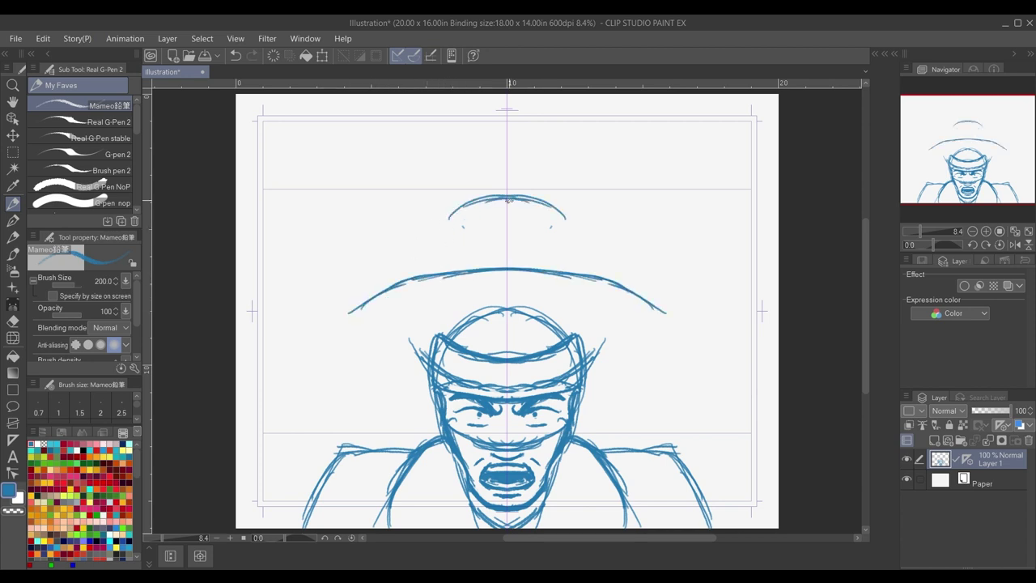
mouse_move(450, 212)
left_mouse_down()
mouse_move(377, 229)
mouse_move(370, 243)
left_mouse_up()
mouse_move(408, 209)
left_mouse_down()
mouse_move(320, 271)
mouse_move(316, 311)
left_mouse_up()
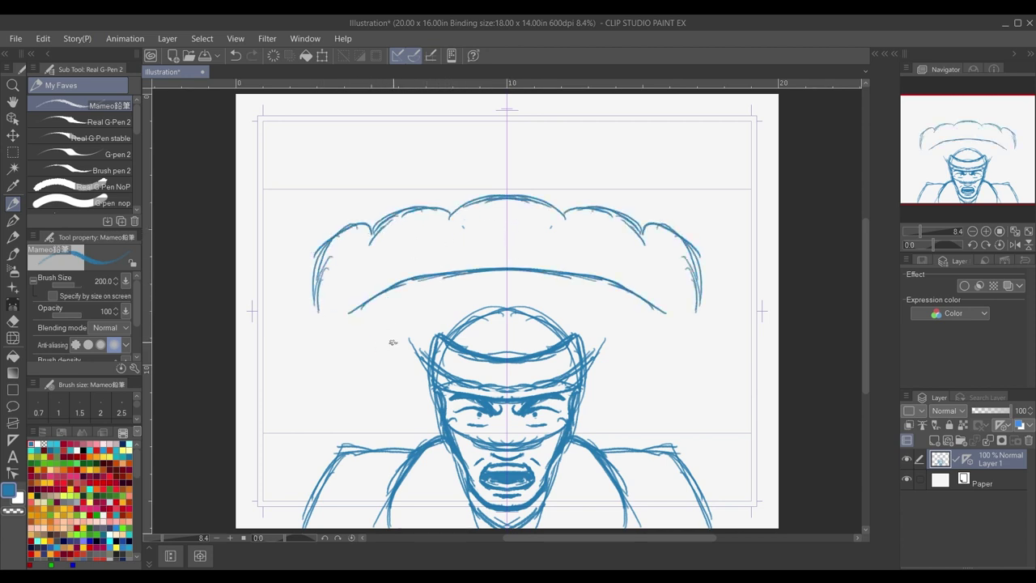
left_click_drag(451, 215, 513, 197)
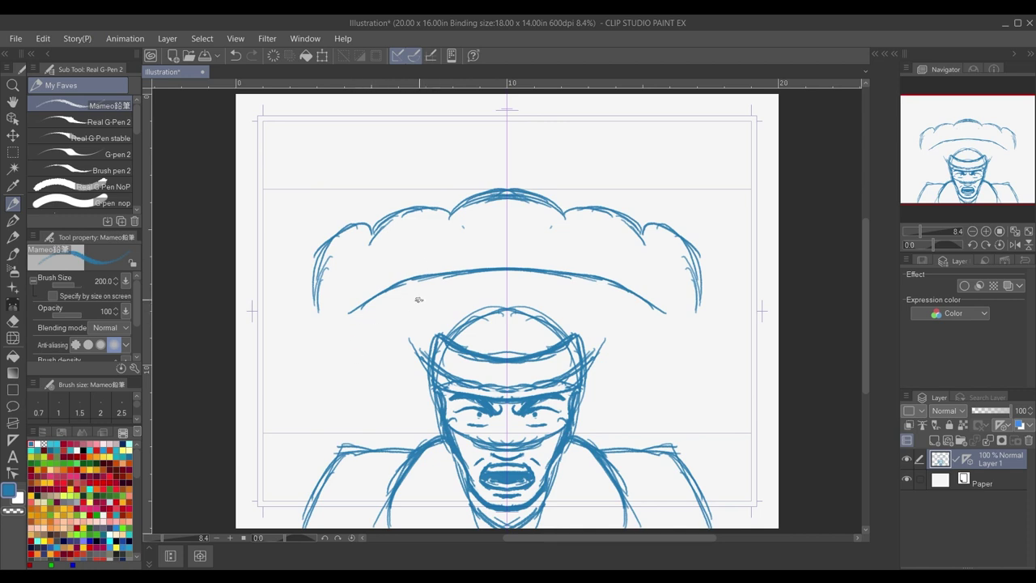
left_click_drag(418, 299, 484, 280)
left_click_drag(484, 280, 509, 281)
key("ctrl+z")
left_click_drag(416, 298, 377, 316)
left_click_drag(370, 298, 342, 325)
mouse_move(355, 308)
left_mouse_down()
mouse_move(360, 369)
mouse_move(429, 421)
left_mouse_up()
key("ctrl+z")
key("ctrl+z")
key("ctrl+z")
key("ctrl+z")
key("ctrl+z")
key("ctrl+z")
key("ctrl+z")
key("ctrl+z")
key("ctrl+z")
key("ctrl+z")
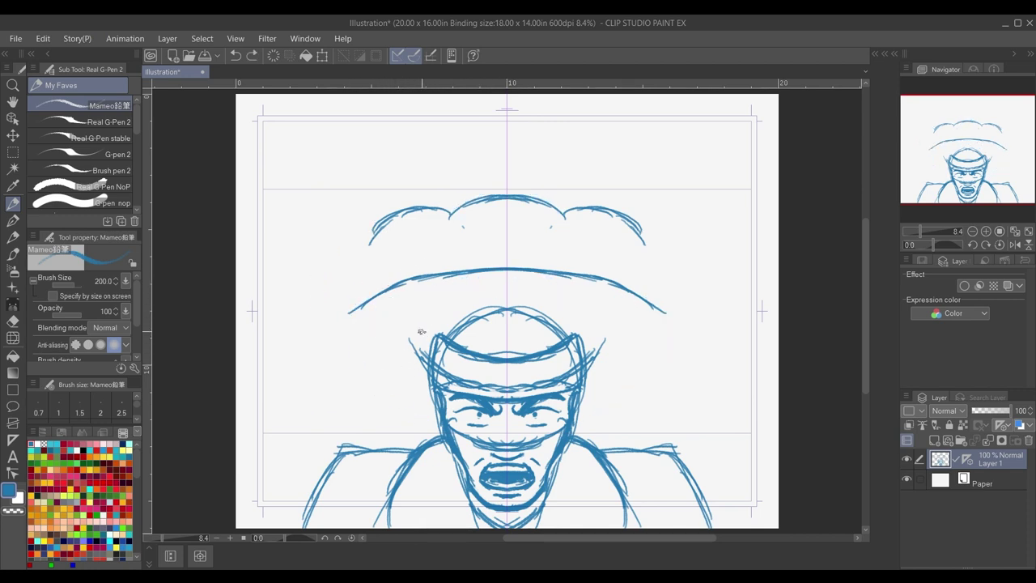
Sketch a shallow arc above the head for the creature's upper jaw, discarding the trial side lines.
mouse_move(423, 259)
left_mouse_down()
mouse_move(531, 252)
mouse_move(369, 313)
left_mouse_up()
left_click_drag(425, 260, 346, 332)
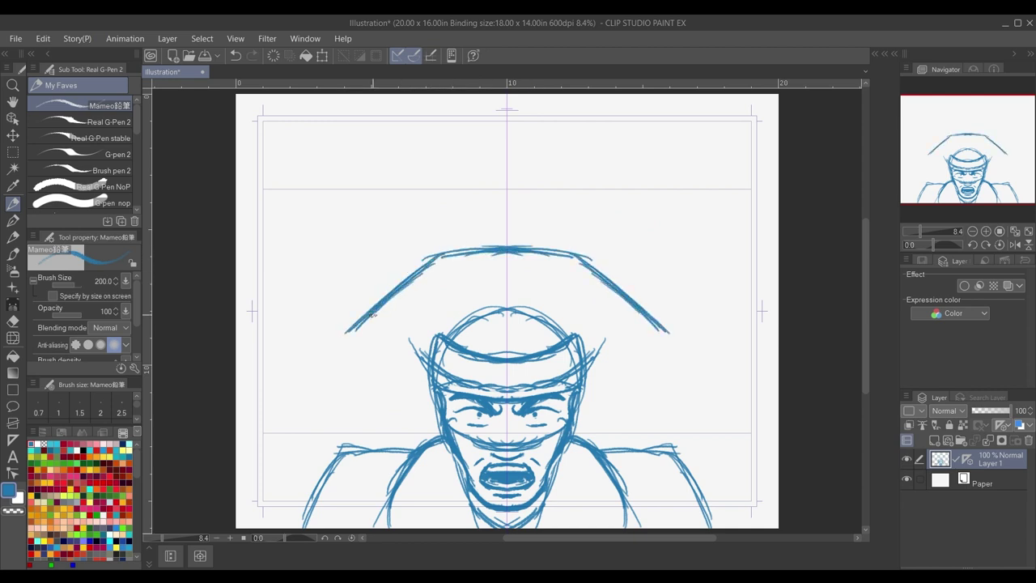
key("ctrl+z")
key("ctrl+z")
key("ctrl+z")
mouse_move(407, 288)
left_mouse_down()
mouse_move(365, 323)
mouse_move(419, 430)
left_mouse_up()
key("ctrl+z")
left_click_drag(346, 341, 419, 429)
left_click_drag(351, 351, 421, 437)
key("ctrl+z")
key("ctrl+z")
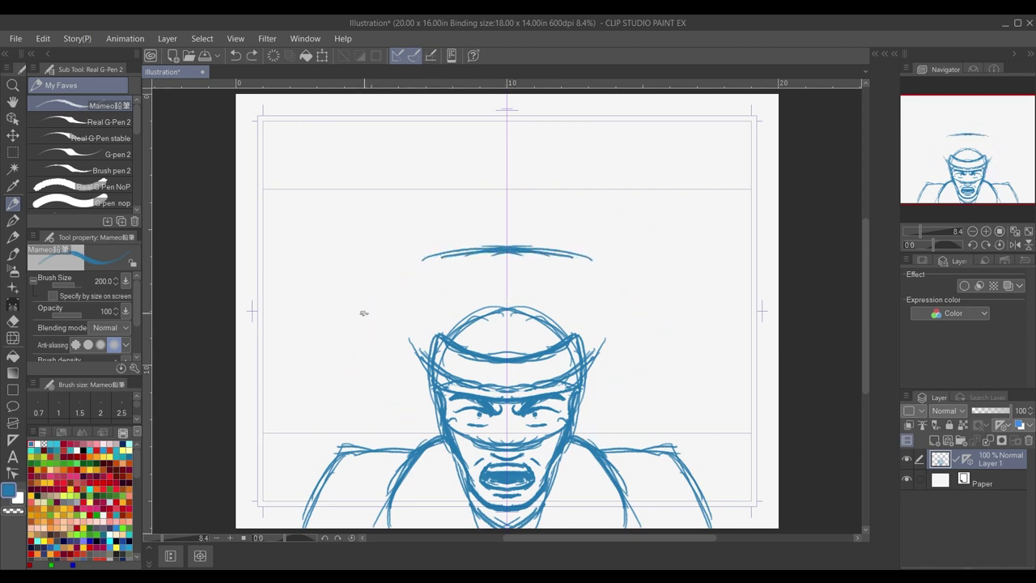
Extend the creature's upper jaw outward on both sides and angle the mouth edges down toward the shoulders.
left_click_drag(361, 307, 498, 248)
left_click_drag(427, 260, 359, 306)
left_click_drag(375, 267, 351, 374)
mouse_move(362, 305)
left_mouse_down()
mouse_move(353, 377)
mouse_move(361, 305)
mouse_move(389, 405)
left_mouse_up()
key("ctrl+z")
key("ctrl+z")
left_click_drag(359, 352, 407, 439)
Sketch the creature's face above the jaw, with small round eyes, arched brow ridges, snout and cheek curves.
mouse_move(457, 214)
left_mouse_down()
mouse_move(515, 199)
mouse_move(455, 219)
left_mouse_up()
mouse_move(473, 200)
left_mouse_down()
mouse_move(450, 177)
mouse_move(390, 173)
left_mouse_up()
left_click_drag(446, 177, 387, 168)
mouse_move(440, 187)
left_mouse_down()
mouse_move(426, 199)
mouse_move(432, 191)
left_mouse_up()
left_click_drag(447, 218, 363, 253)
Add a row of jagged upper teeth and the inner side edges of the creature's mouth.
mouse_move(492, 269)
left_mouse_down()
mouse_move(426, 283)
mouse_move(389, 316)
mouse_move(364, 316)
left_mouse_up()
left_click_drag(369, 298, 368, 376)
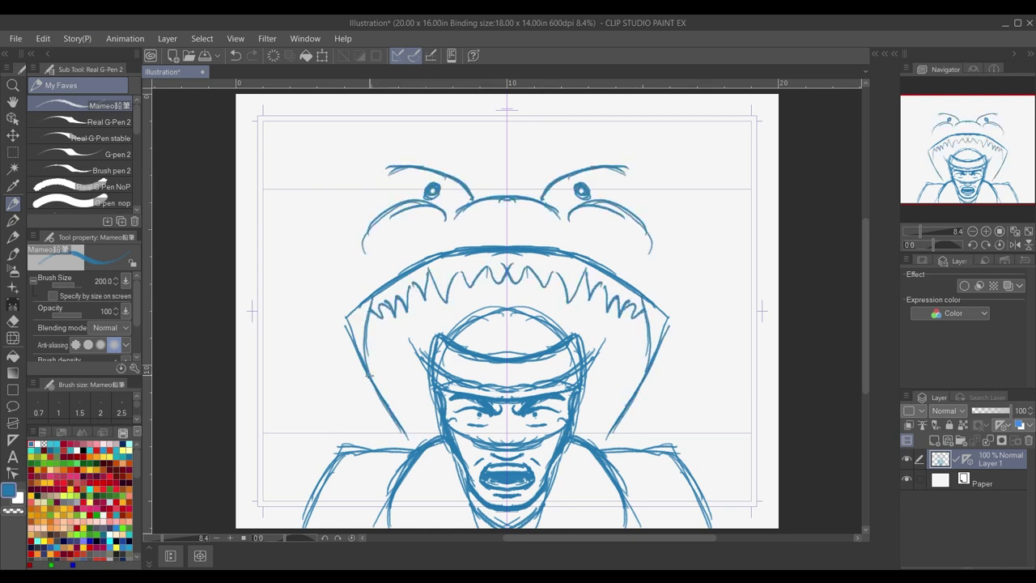
Try side teeth inside the creature's mouth, large curved outer cheek shapes and extra strokes around its eyes.
left_click_drag(366, 318, 387, 377)
mouse_move(387, 351)
left_mouse_down()
mouse_move(417, 439)
mouse_move(428, 439)
left_mouse_up()
mouse_move(364, 237)
left_mouse_down()
mouse_move(309, 271)
mouse_move(312, 369)
left_mouse_up()
left_click_drag(305, 338, 347, 378)
left_click_drag(333, 235, 301, 356)
left_click_drag(308, 302, 327, 366)
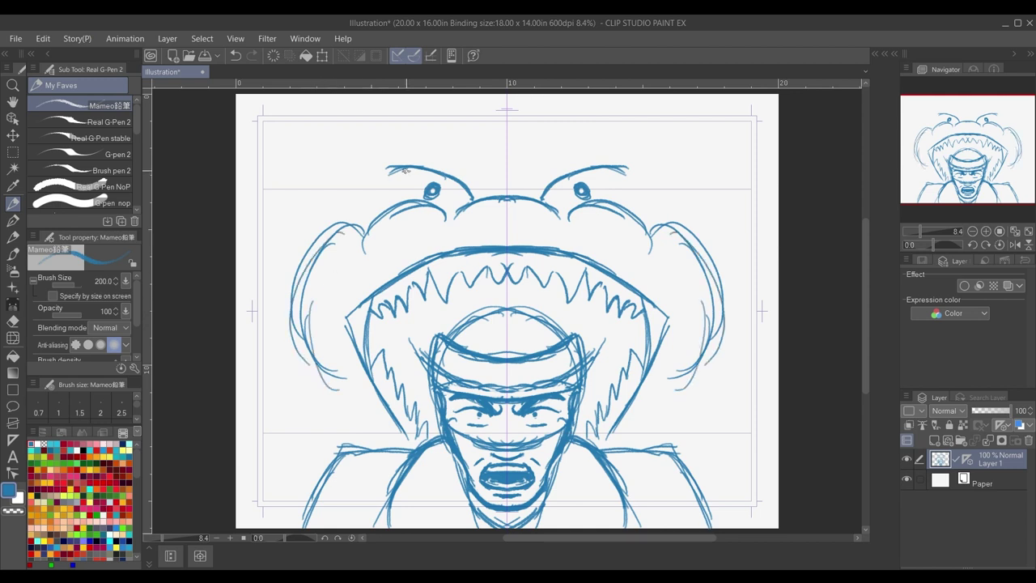
mouse_move(405, 170)
left_mouse_down()
mouse_move(358, 167)
mouse_move(485, 196)
left_mouse_up()
mouse_move(437, 172)
left_mouse_down()
mouse_move(419, 202)
mouse_move(470, 200)
left_mouse_up()
mouse_move(437, 204)
left_mouse_down()
mouse_move(446, 219)
mouse_move(372, 217)
left_mouse_up()
Undo the entire creature sketch, keeping only the shouting figure with the headband.
key("ctrl+z")
key("ctrl+z")
key("ctrl+z")
key("ctrl+z")
key("ctrl+z")
key("ctrl+z")
key("ctrl+z")
key("ctrl+z")
key("ctrl+z")
key("ctrl+z")
key("ctrl+z")
key("ctrl+z")
key("ctrl+z")
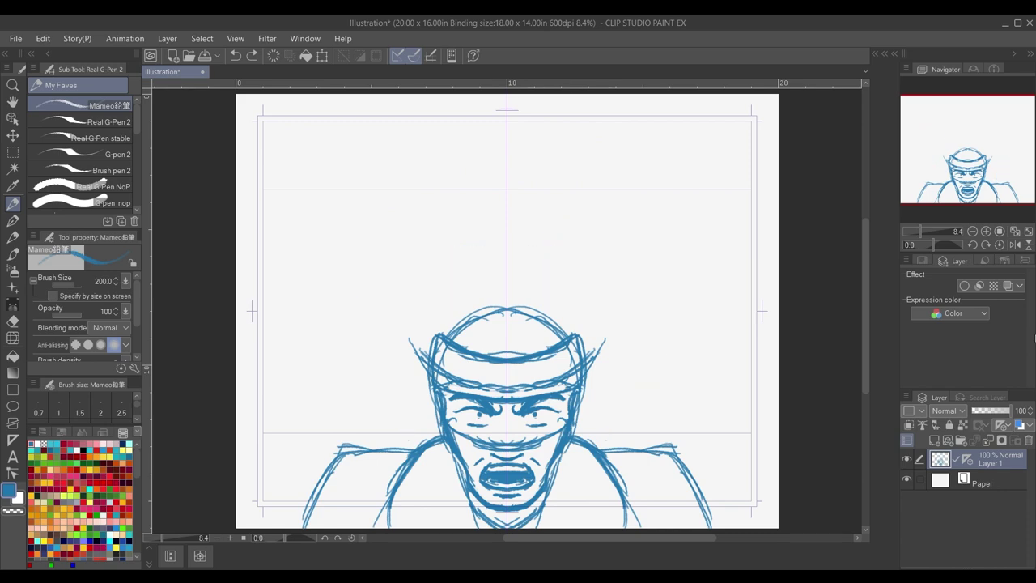
Scale the shouting figure down, keeping it centred along the canvas's bottom edge.
key("ctrl+t")
left_click_drag(714, 302, 628, 340)
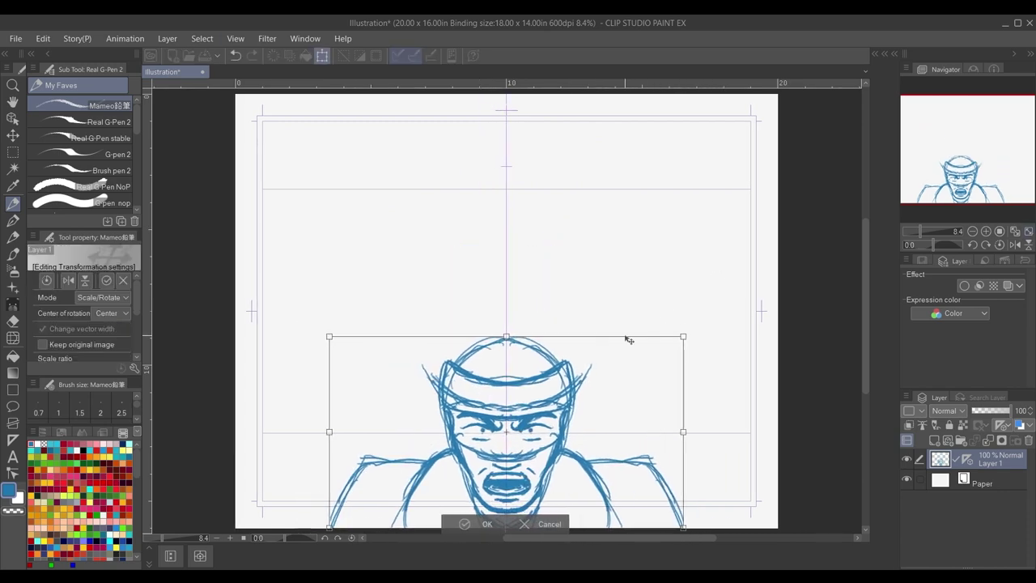
scroll(555, 213, "up", 4)
scroll(554, 212, "down", 3)
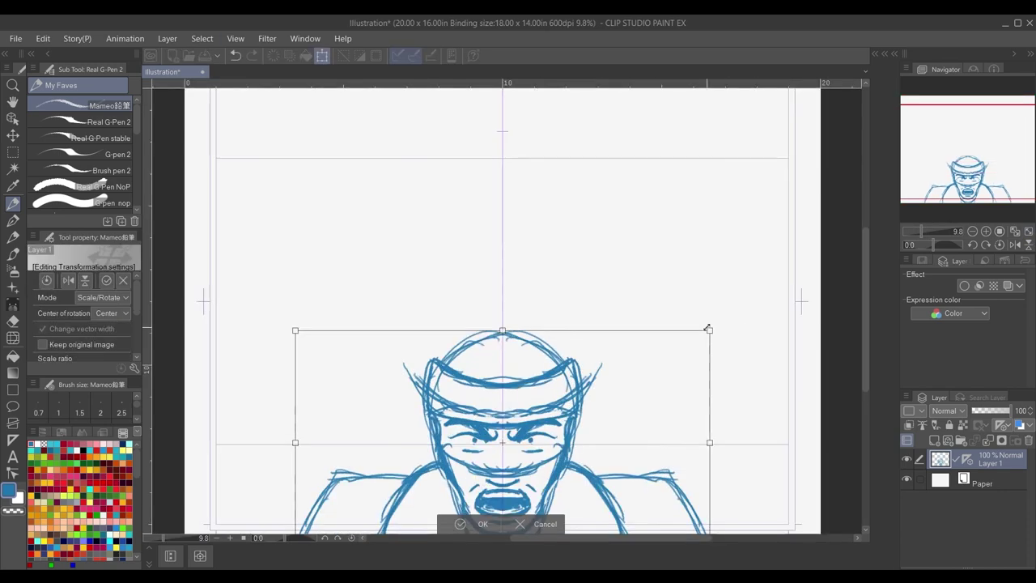
left_click_drag(707, 326, 667, 351)
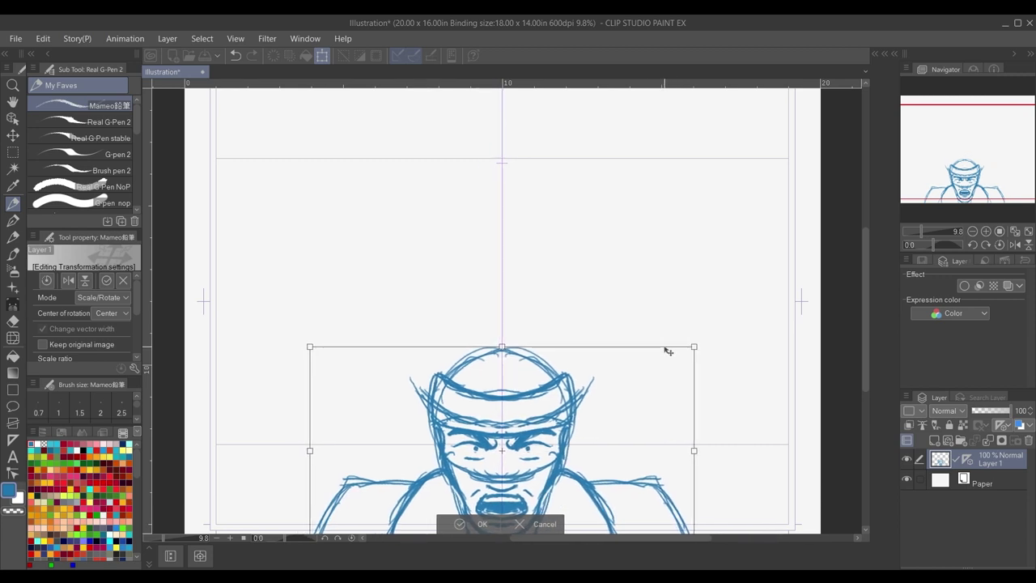
scroll(669, 349, "down", 1)
left_click(472, 523)
Add a new layer above the figure's layer and sketch a wide oval for the creature's head.
key("ctrl+shift+n")
left_click(968, 460)
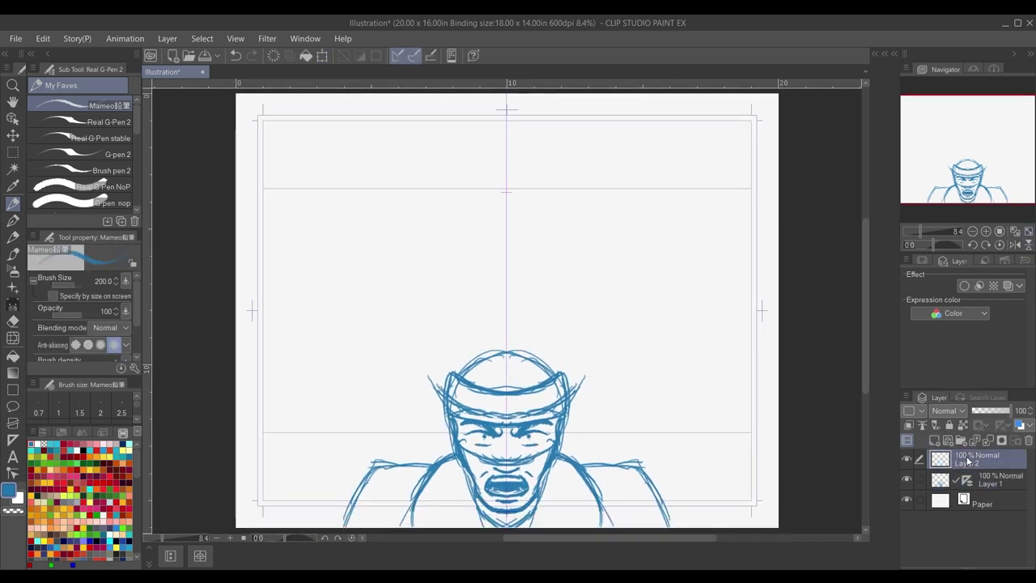
left_click_drag(413, 180, 612, 173)
left_click_drag(533, 158, 637, 215)
mouse_move(481, 159)
left_mouse_down()
mouse_move(377, 216)
mouse_move(405, 279)
left_mouse_up()
left_click_drag(379, 248, 505, 288)
key("ctrl+z")
left_click_drag(390, 269, 542, 306)
Sketch a broad arc across the creature's head, long V-shaped brow lines and a small nose bridge curve.
left_click_drag(347, 187, 488, 225)
left_click_drag(317, 177, 448, 223)
key("ctrl+z")
key("ctrl+z")
left_click_drag(317, 229, 696, 229)
left_click_drag(350, 226, 663, 228)
mouse_move(277, 149)
left_mouse_down()
mouse_move(736, 149)
mouse_move(708, 150)
left_mouse_up()
left_click_drag(450, 237, 505, 201)
Start the creature's outer jaw curves on both sides and sketch the upper lip arc above the figure's head.
mouse_move(405, 220)
left_mouse_down()
mouse_move(331, 252)
mouse_move(314, 280)
left_mouse_up()
mouse_move(332, 254)
left_mouse_down()
mouse_move(303, 290)
mouse_move(327, 311)
left_mouse_up()
mouse_move(321, 261)
left_mouse_down()
mouse_move(338, 348)
mouse_move(414, 283)
left_mouse_up()
mouse_move(346, 339)
left_mouse_down()
mouse_move(437, 271)
mouse_move(505, 264)
left_mouse_up()
key("ctrl+z")
key("ctrl+z")
key("ctrl+z")
left_click_drag(444, 283, 505, 277)
mouse_move(374, 322)
left_mouse_down()
mouse_move(449, 282)
mouse_move(380, 316)
left_mouse_up()
Extend the creature's outer jaw down both sides toward the shoulders and add slanted inner mouth edges.
left_click_drag(448, 215, 319, 272)
mouse_move(330, 266)
left_mouse_down()
mouse_move(322, 354)
mouse_move(348, 377)
left_mouse_up()
left_click_drag(321, 327, 398, 440)
left_click_drag(429, 287, 356, 324)
left_click_drag(359, 333, 432, 437)
left_click_drag(389, 372, 410, 447)
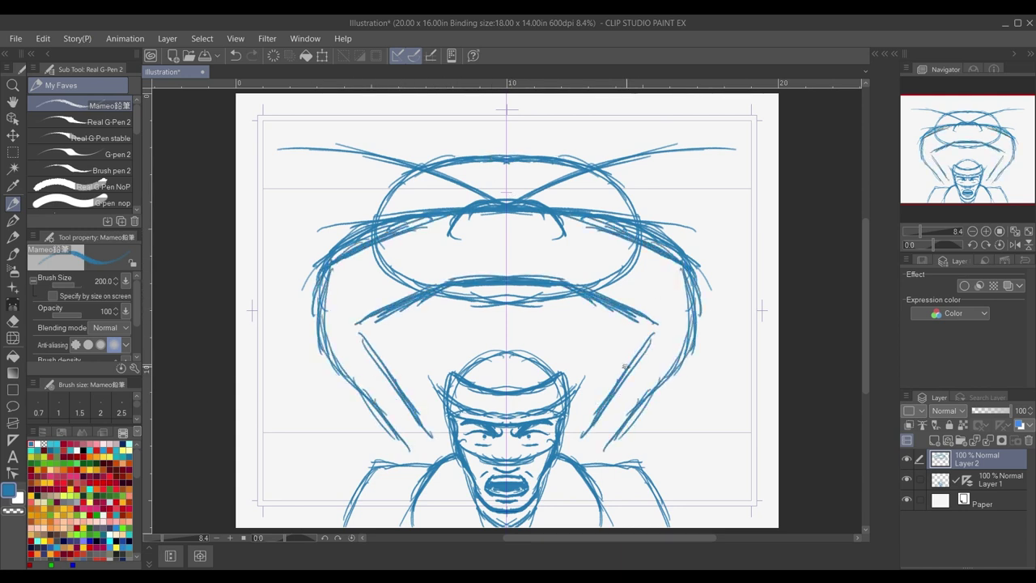
Sketch bumps at the outer brow ends and curved sides for the creature's snout and cheeks.
left_click_drag(450, 184, 495, 198)
mouse_move(462, 159)
left_mouse_down()
mouse_move(382, 172)
mouse_move(321, 380)
left_mouse_up()
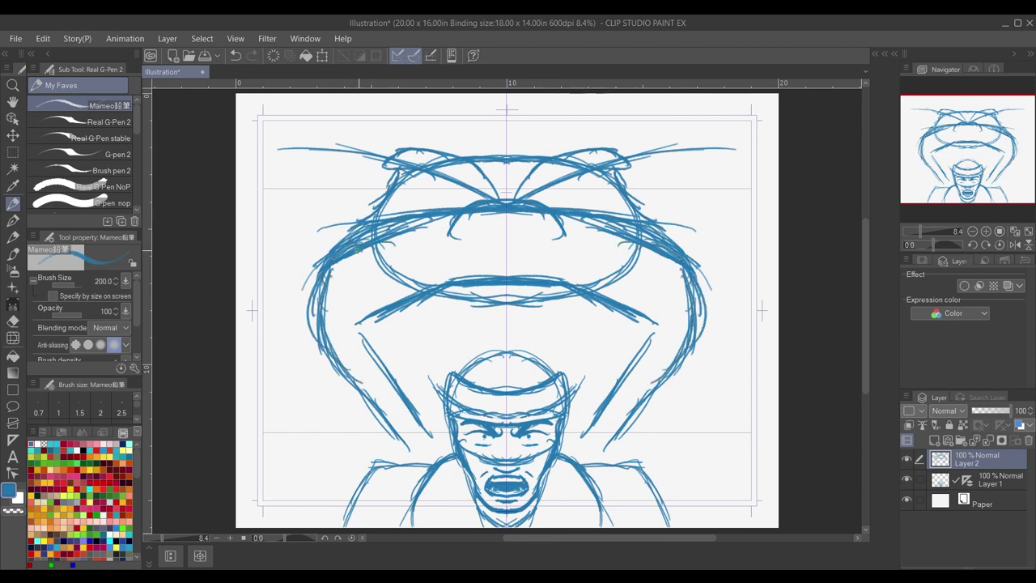
mouse_move(401, 235)
left_mouse_down()
mouse_move(380, 279)
mouse_move(385, 297)
left_mouse_up()
mouse_move(450, 218)
left_mouse_down()
mouse_move(429, 266)
mouse_move(443, 281)
left_mouse_up()
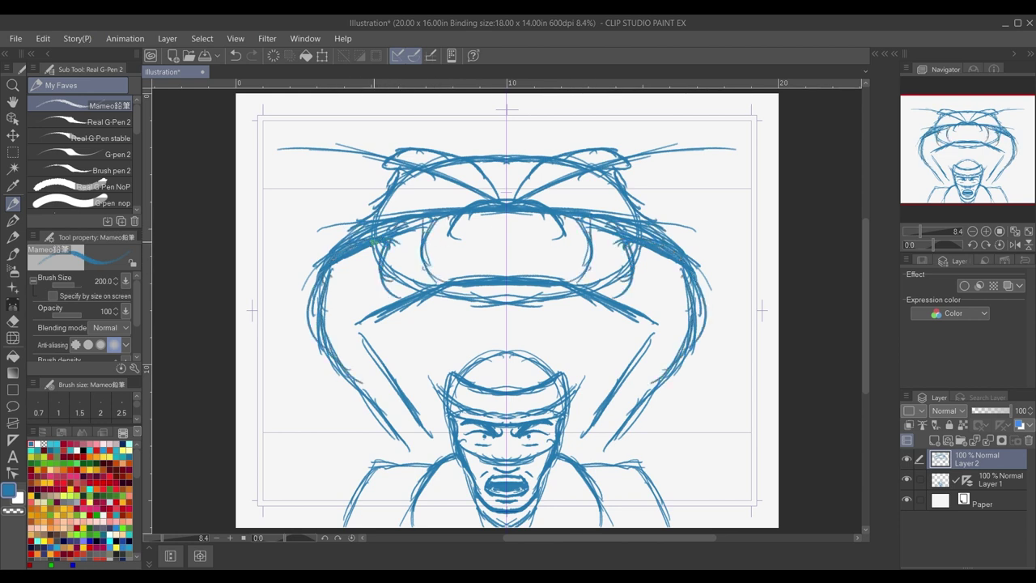
left_click_drag(363, 251, 327, 283)
left_click_drag(390, 192, 378, 218)
key("ctrl+z")
Sketch a crest of pointed triangular peaks on top of the creature's head, discarding the first attempt.
mouse_move(464, 141)
left_mouse_down()
mouse_move(506, 122)
mouse_move(508, 131)
left_mouse_up()
left_click_drag(526, 154, 546, 140)
key("ctrl+z")
key("ctrl+z")
left_click_drag(480, 153, 510, 130)
left_click_drag(534, 154, 552, 147)
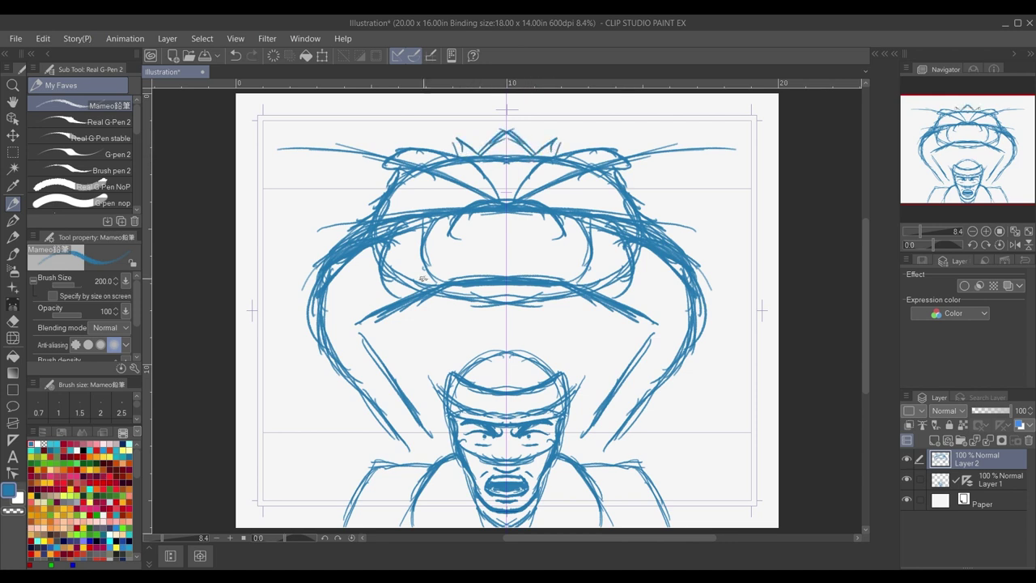
Draw curved inner side walls for the creature's mouth and thicken the outer jaw outline.
left_click_drag(631, 311, 652, 379)
left_click_drag(646, 274, 642, 382)
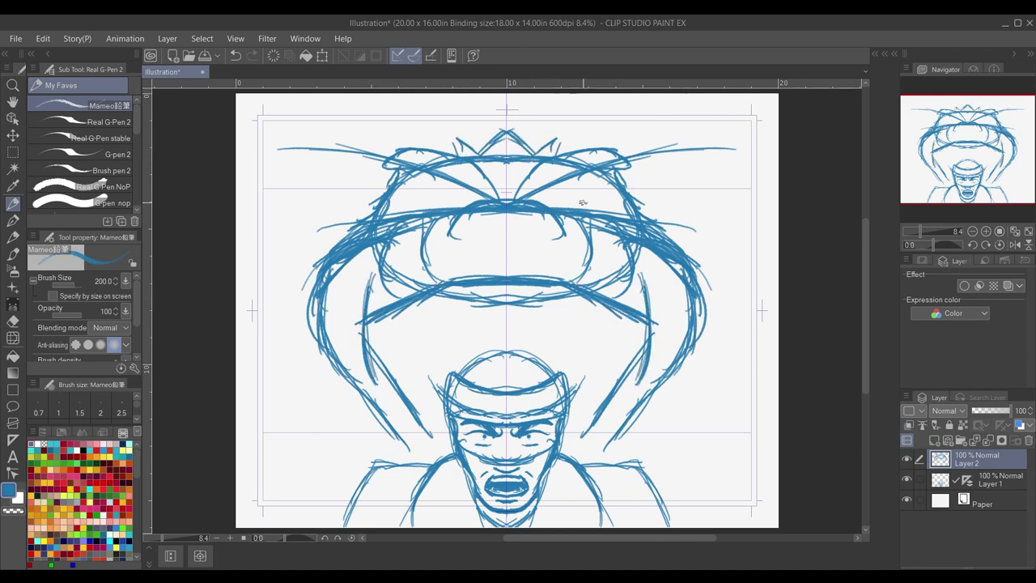
mouse_move(564, 207)
left_mouse_down()
mouse_move(631, 216)
mouse_move(675, 247)
mouse_move(704, 319)
mouse_move(612, 444)
left_mouse_up()
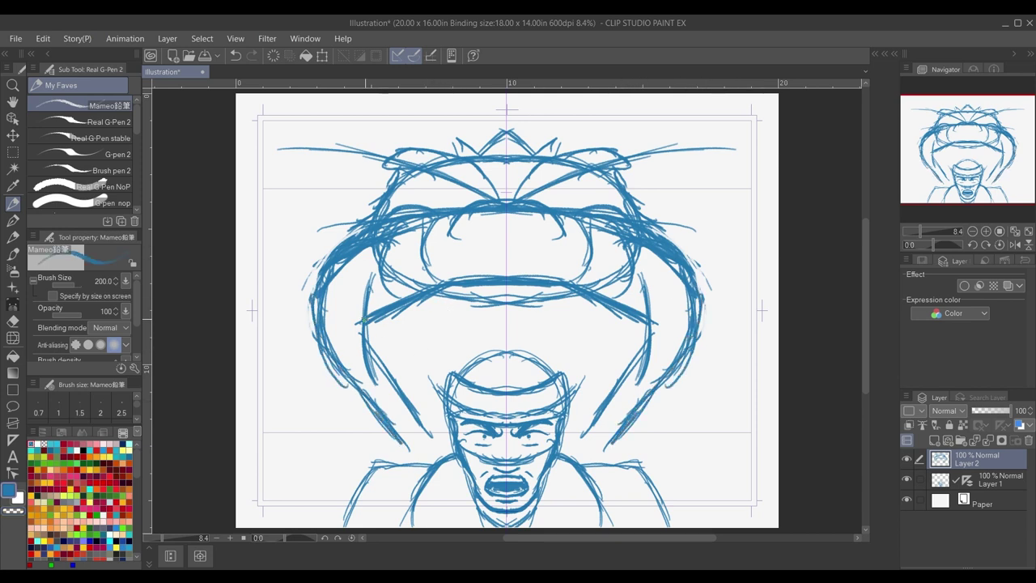
left_click_drag(372, 312, 397, 411)
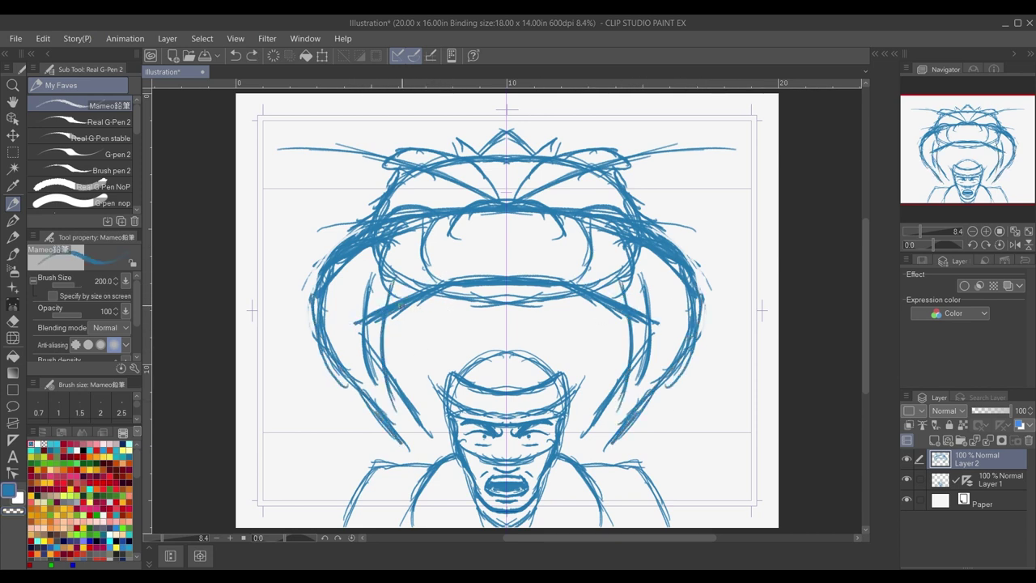
mouse_move(340, 272)
left_mouse_down()
mouse_move(328, 257)
mouse_move(327, 379)
left_mouse_up()
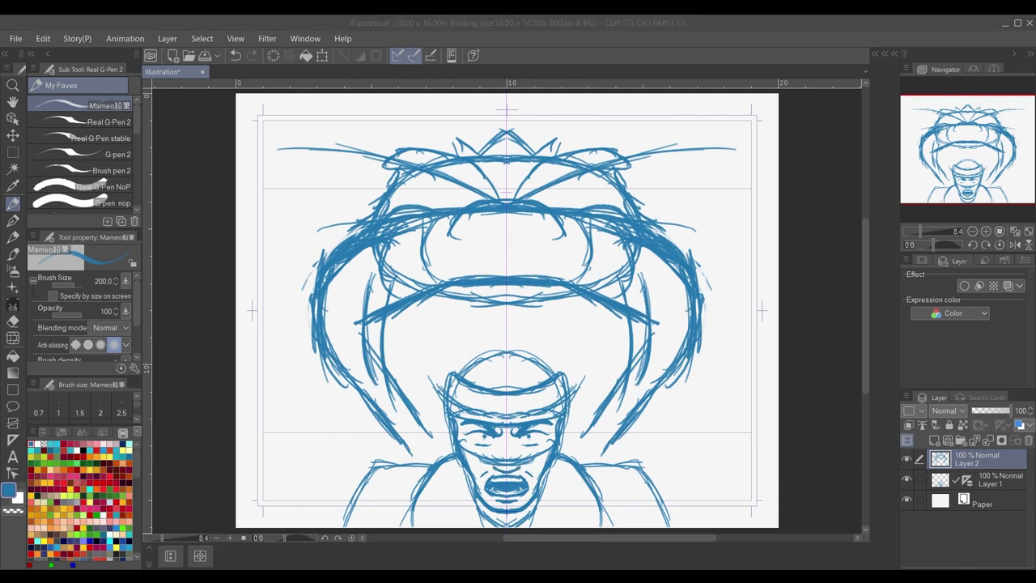
left_click(486, 24)
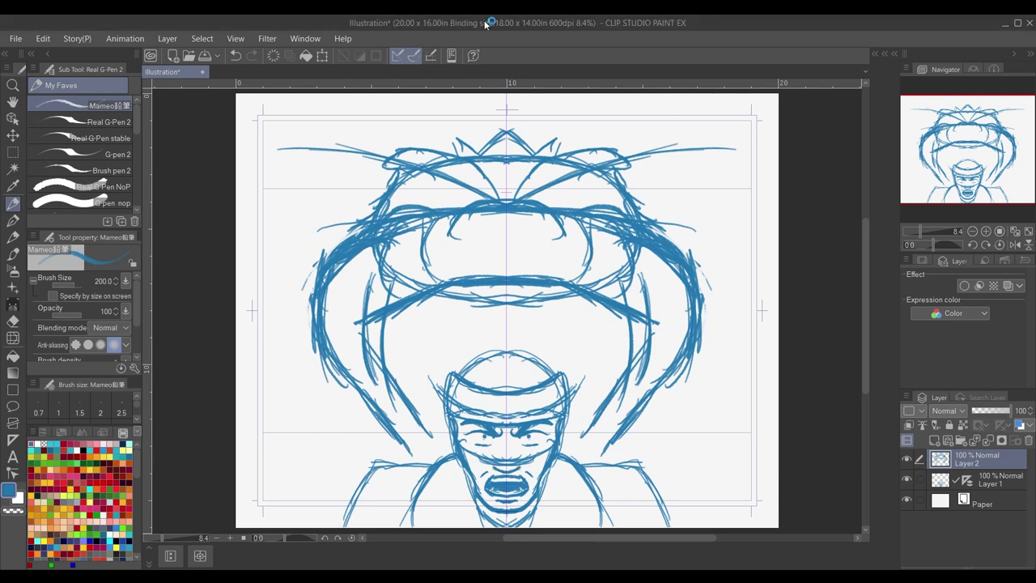
Rework the creature's brow ridges with heavier angled lines and erase the arc over the top of its head.
mouse_move(548, 188)
left_mouse_down()
mouse_move(591, 180)
mouse_move(563, 200)
mouse_move(573, 190)
mouse_move(557, 184)
left_mouse_up()
key("ctrl+z")
key("ctrl+z")
key("ctrl+z")
key("ctrl+z")
mouse_move(522, 201)
left_mouse_down()
mouse_move(547, 190)
mouse_move(514, 197)
left_mouse_up()
left_click_drag(515, 196, 536, 169)
mouse_move(526, 194)
left_mouse_down()
mouse_move(552, 181)
mouse_move(550, 165)
left_mouse_up()
mouse_move(586, 151)
left_mouse_down()
mouse_move(634, 146)
mouse_move(617, 170)
left_mouse_up()
mouse_move(618, 166)
left_mouse_down()
mouse_move(621, 194)
mouse_move(646, 217)
left_mouse_up()
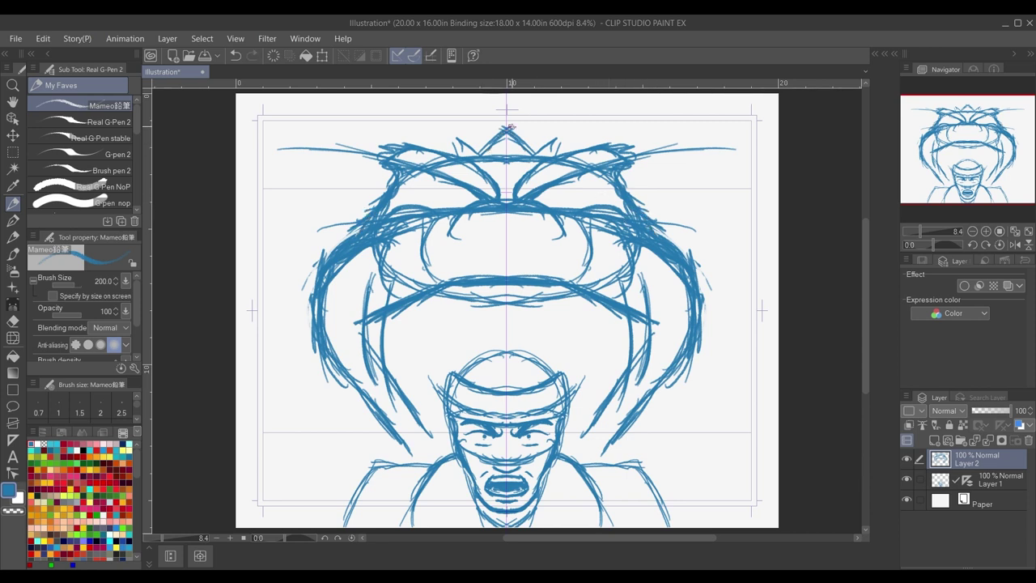
mouse_move(559, 197)
left_mouse_down()
mouse_move(522, 162)
mouse_move(538, 190)
mouse_move(633, 149)
mouse_move(537, 202)
left_mouse_up()
key("c")
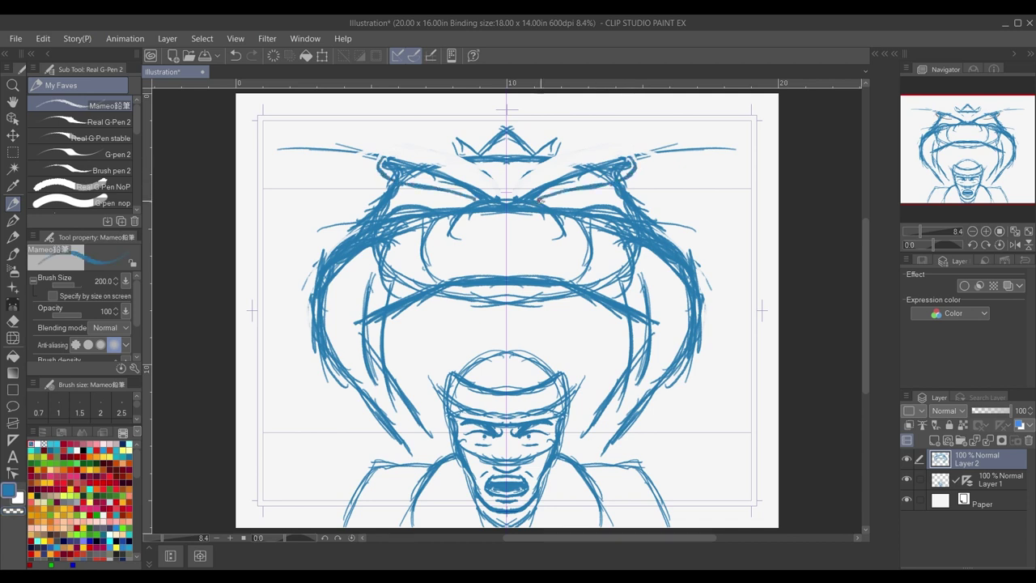
Try thick slanted brow outlines with eye shapes beneath them.
key("ctrl+z")
left_click_drag(614, 185, 535, 202)
mouse_move(640, 155)
left_mouse_down()
mouse_move(537, 187)
mouse_move(637, 157)
mouse_move(576, 205)
left_mouse_up()
key("ctrl+z")
key("ctrl+z")
mouse_move(603, 187)
left_mouse_down()
mouse_move(574, 208)
mouse_move(627, 154)
left_mouse_up()
key("ctrl+z")
mouse_move(516, 196)
left_mouse_down()
mouse_move(549, 164)
mouse_move(630, 155)
left_mouse_up()
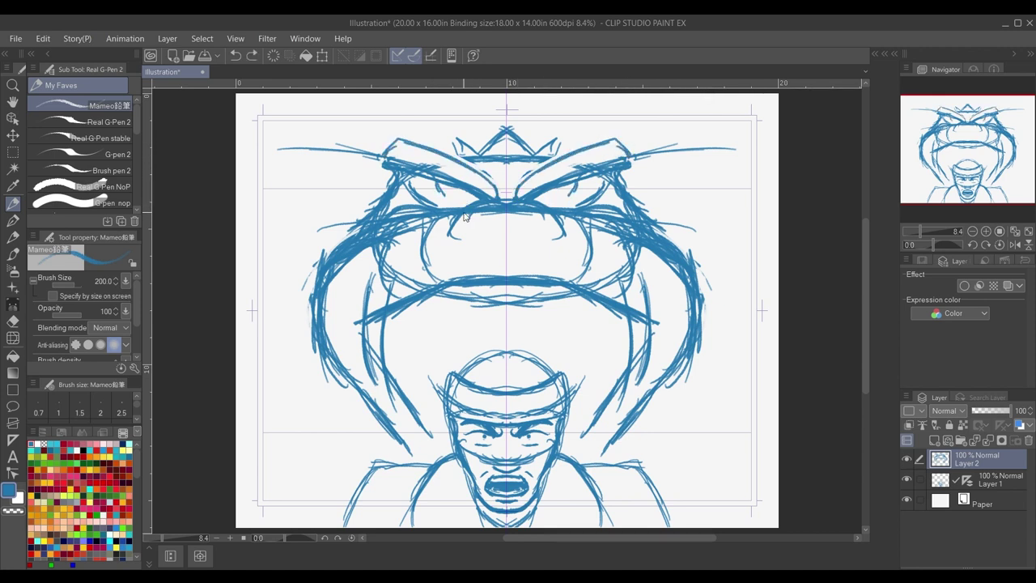
Undo the brow outlines and erase the creature's crest, brows and eye area above the snout arc.
key("ctrl+z")
mouse_move(437, 198)
left_mouse_down()
mouse_move(465, 195)
mouse_move(456, 204)
left_mouse_up()
key("ctrl+z")
key("ctrl+z")
key("c")
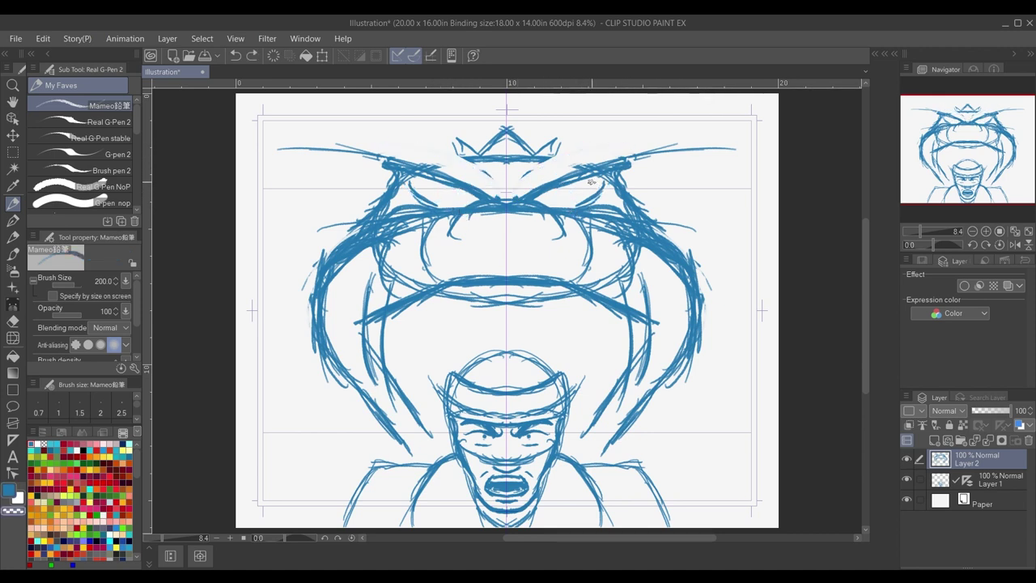
mouse_move(554, 149)
left_mouse_down()
mouse_move(534, 125)
mouse_move(404, 166)
mouse_move(428, 191)
mouse_move(373, 211)
mouse_move(477, 194)
mouse_move(404, 166)
mouse_move(455, 189)
mouse_move(418, 174)
left_mouse_up()
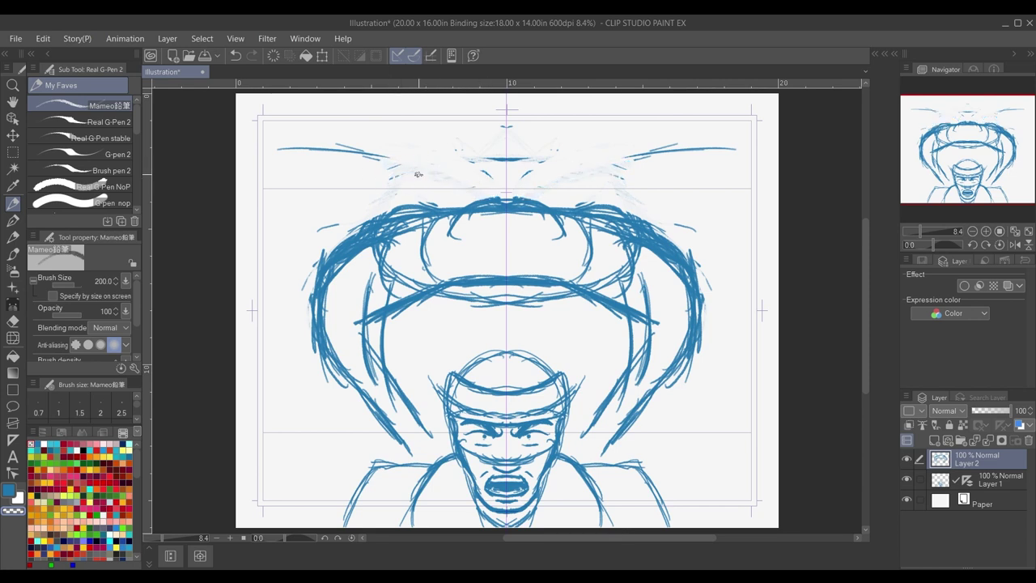
Sketch new slanted brow shapes rising outward from the centre above the snout.
key("c")
mouse_move(540, 196)
left_mouse_down()
mouse_move(516, 198)
mouse_move(654, 167)
left_mouse_up()
key("ctrl+z")
left_click_drag(532, 197, 620, 152)
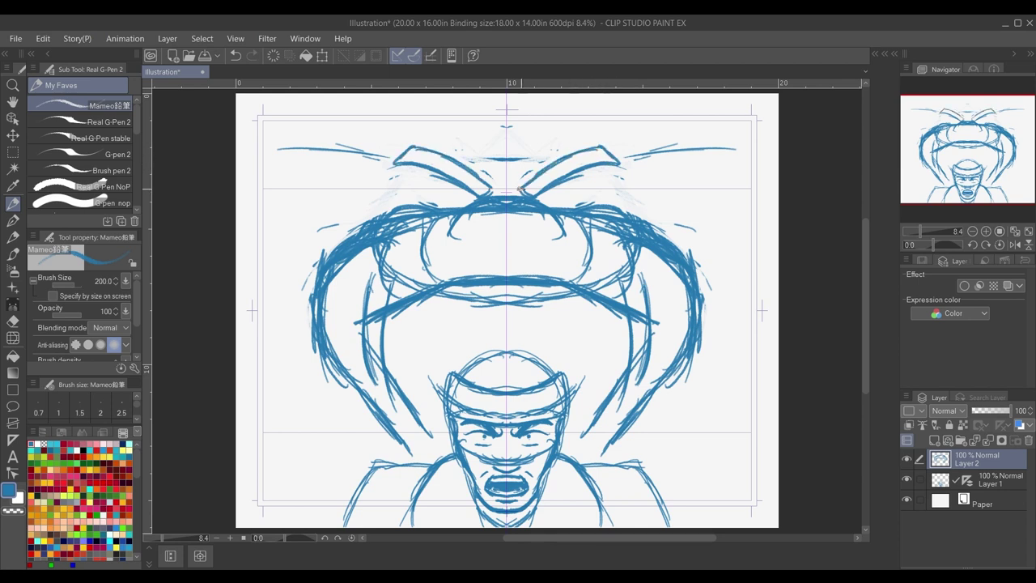
key("ctrl+z")
Refine the creature's brows into thick blocky shapes with hooked inner corners and dark outer undersides.
mouse_move(535, 197)
left_mouse_down()
mouse_move(517, 179)
mouse_move(555, 177)
left_mouse_up()
mouse_move(544, 176)
left_mouse_down()
mouse_move(566, 157)
mouse_move(624, 141)
left_mouse_up()
mouse_move(624, 141)
left_mouse_down()
mouse_move(650, 161)
mouse_move(550, 195)
mouse_move(616, 172)
left_mouse_up()
key("ctrl+z")
key("ctrl+z")
key("ctrl+z")
mouse_move(608, 146)
left_mouse_down()
mouse_move(622, 176)
mouse_move(565, 186)
mouse_move(609, 179)
left_mouse_up()
key("ctrl+z")
key("ctrl+z")
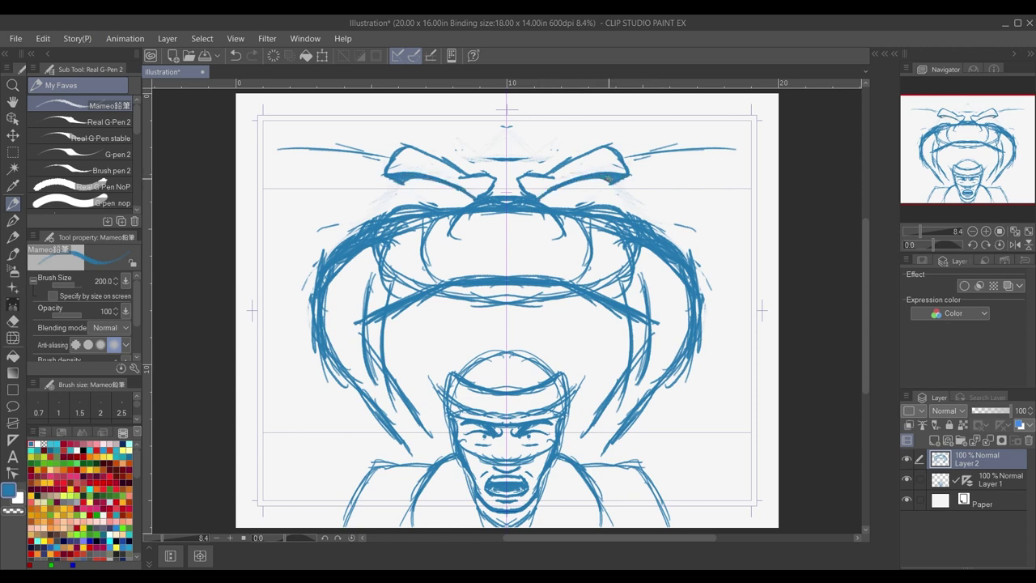
Thicken the arc over the snout, add cheek ridges and draw small eyes with pupils under the brows.
left_click_drag(551, 209, 506, 181)
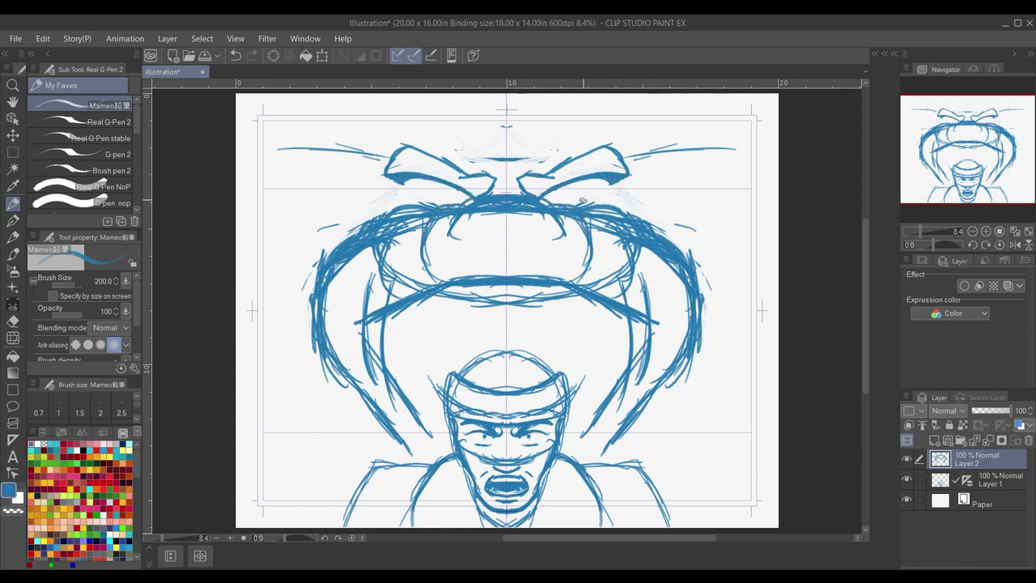
left_click_drag(582, 200, 628, 217)
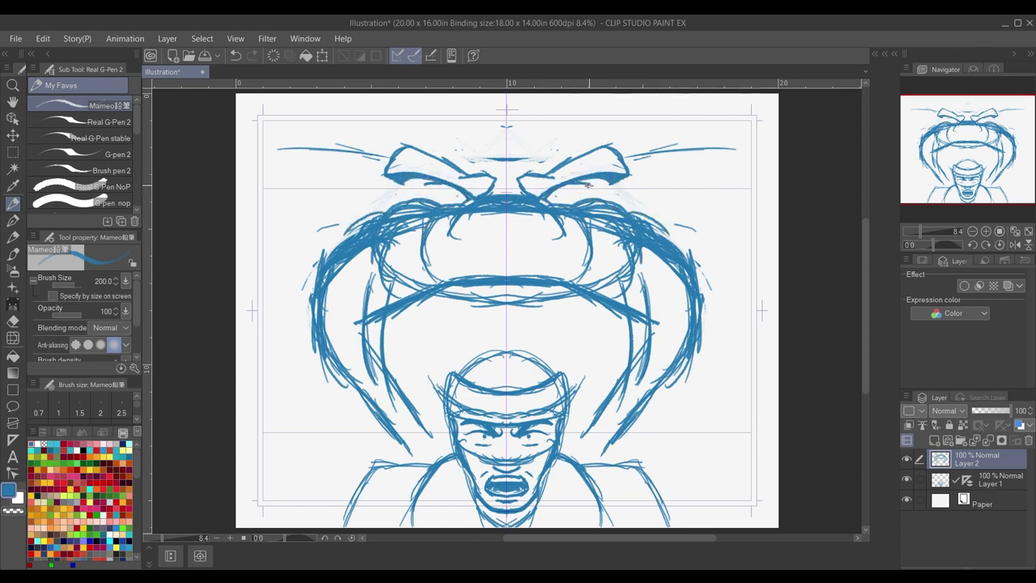
left_click_drag(566, 191, 564, 196)
Add jagged teeth along the creature's upper lip and down both mouth sides, cleaning up the eyes.
mouse_move(443, 317)
left_mouse_down()
mouse_move(501, 297)
mouse_move(409, 330)
left_mouse_up()
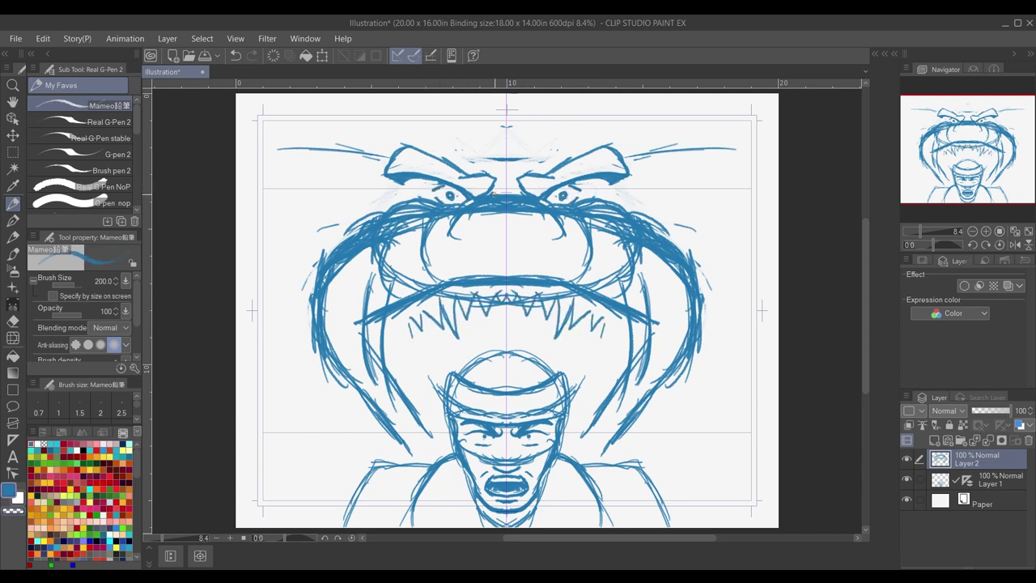
key("c")
left_click_drag(562, 196, 561, 195)
key("c")
mouse_move(408, 329)
left_mouse_down()
mouse_move(391, 367)
mouse_move(437, 431)
left_mouse_up()
Rework the inside of the shouting figure's mouth on Layer 1 and return to Layer 2.
key("alt+bracketleft")
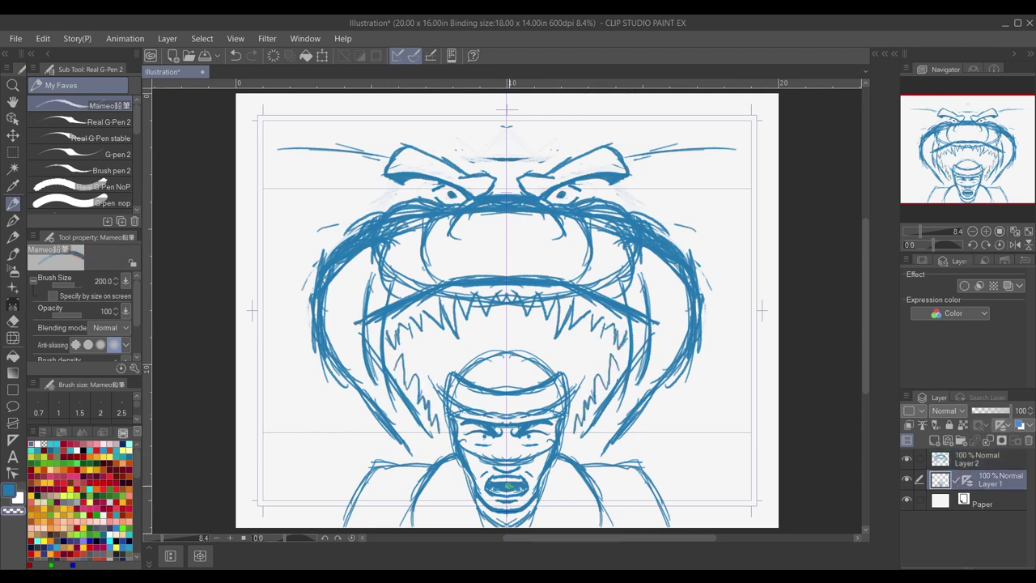
left_click_drag(512, 491, 510, 487)
key("alt+bracketright")
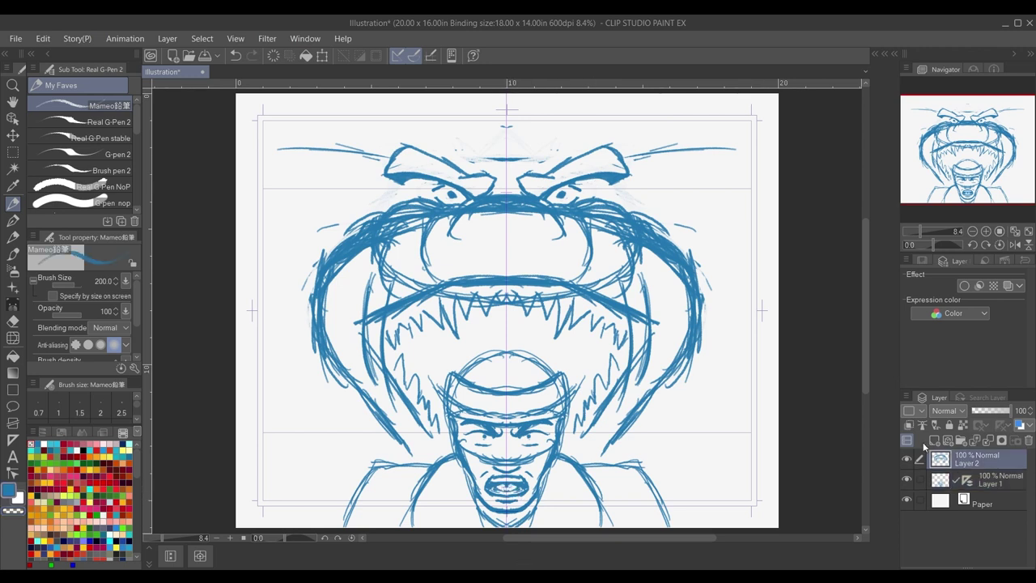
Detail the creature's outer eye corners and sketch a crest of pointed leaf-shaped scales between its brows.
left_click_drag(578, 182, 638, 219)
left_click_drag(436, 156, 429, 146)
mouse_move(429, 146)
left_mouse_down()
mouse_move(483, 162)
mouse_move(458, 151)
mouse_move(490, 158)
left_mouse_up()
key("ctrl+z")
mouse_move(487, 157)
left_mouse_down()
mouse_move(507, 125)
mouse_move(508, 140)
left_mouse_up()
mouse_move(468, 164)
left_mouse_down()
mouse_move(547, 165)
mouse_move(507, 149)
mouse_move(483, 169)
left_mouse_up()
left_click_drag(389, 186, 377, 204)
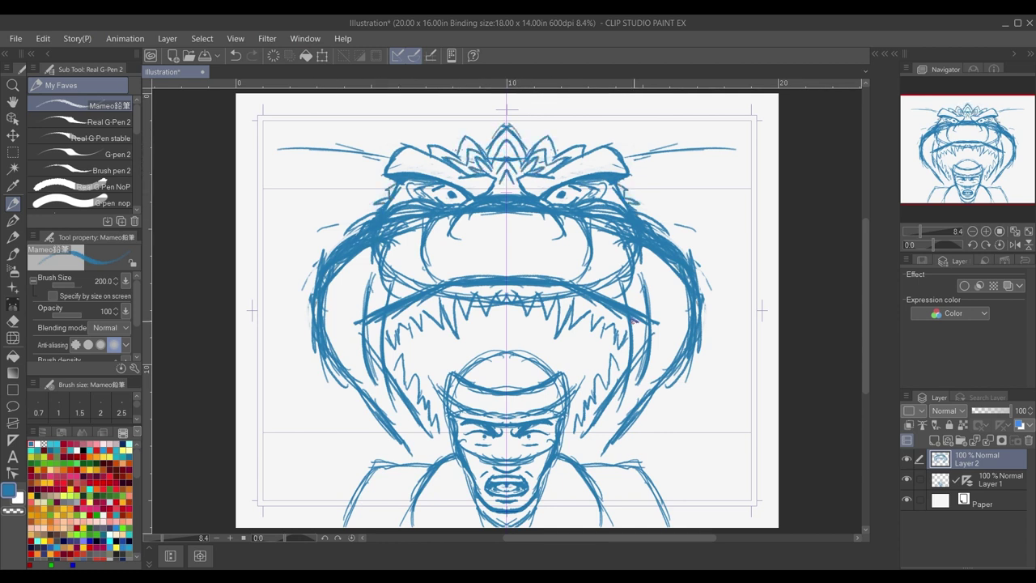
Sketch curves beside the figure's head and replace the creature's long side strokes with pointed ears and fur tufts.
left_click_drag(488, 343, 437, 377)
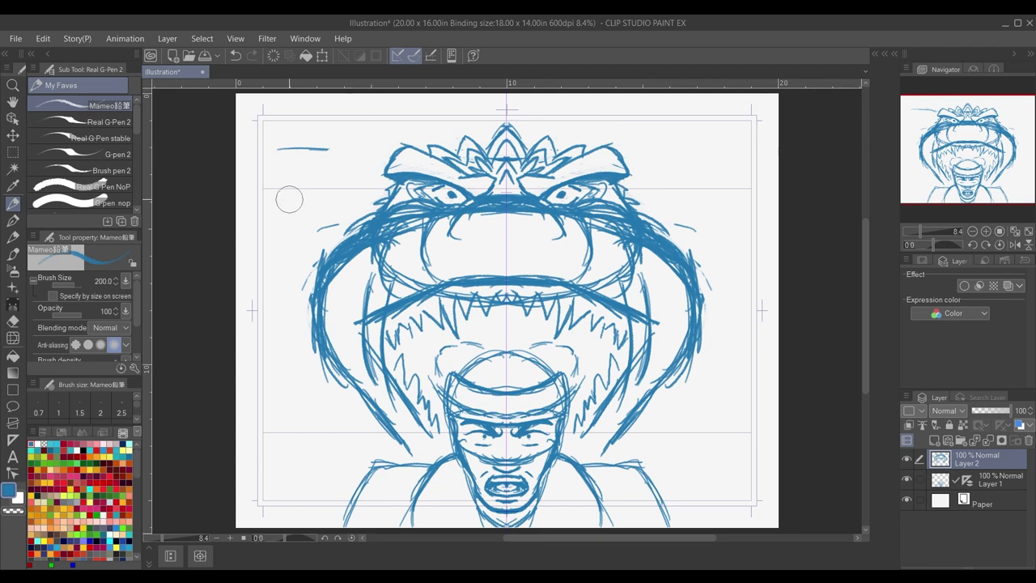
left_click_drag(371, 186, 301, 166)
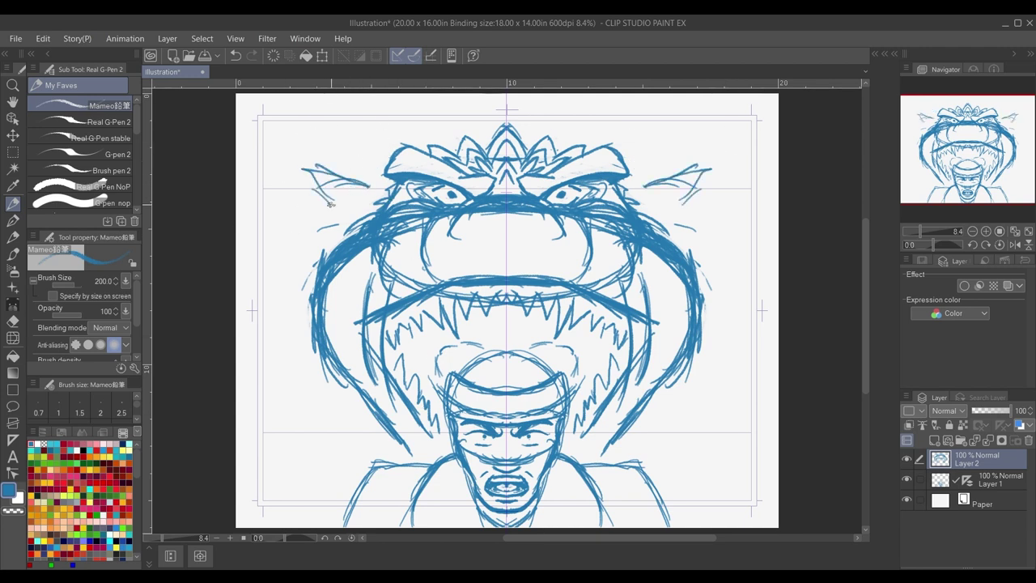
left_click_drag(340, 208, 236, 245)
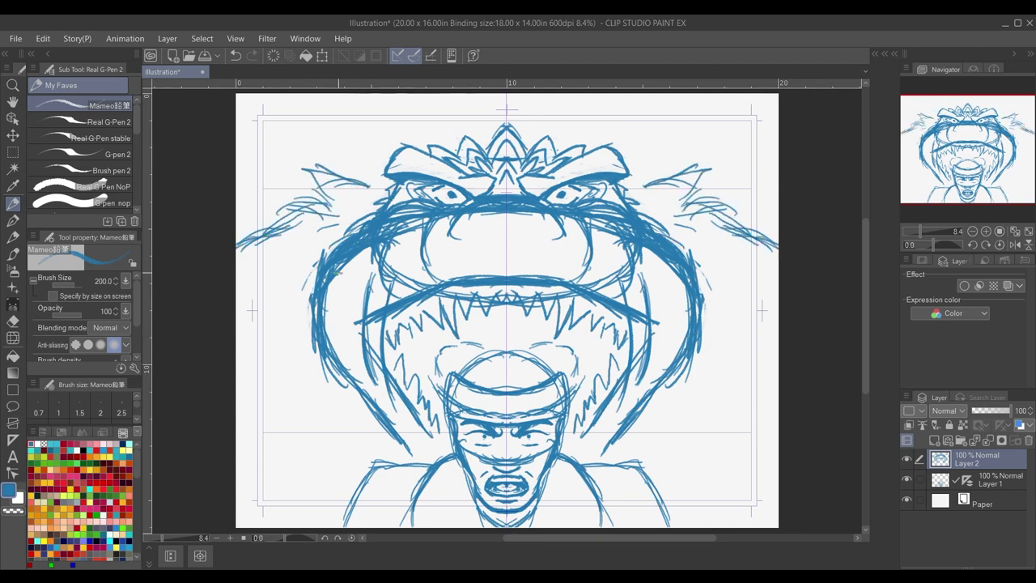
left_click_drag(329, 237, 297, 405)
Sketch horn-like shapes running off the canvas's upper edge, with a vertical spike above the crest.
left_click_drag(372, 185, 322, 94)
left_click_drag(363, 160, 329, 94)
left_click_drag(508, 123, 508, 94)
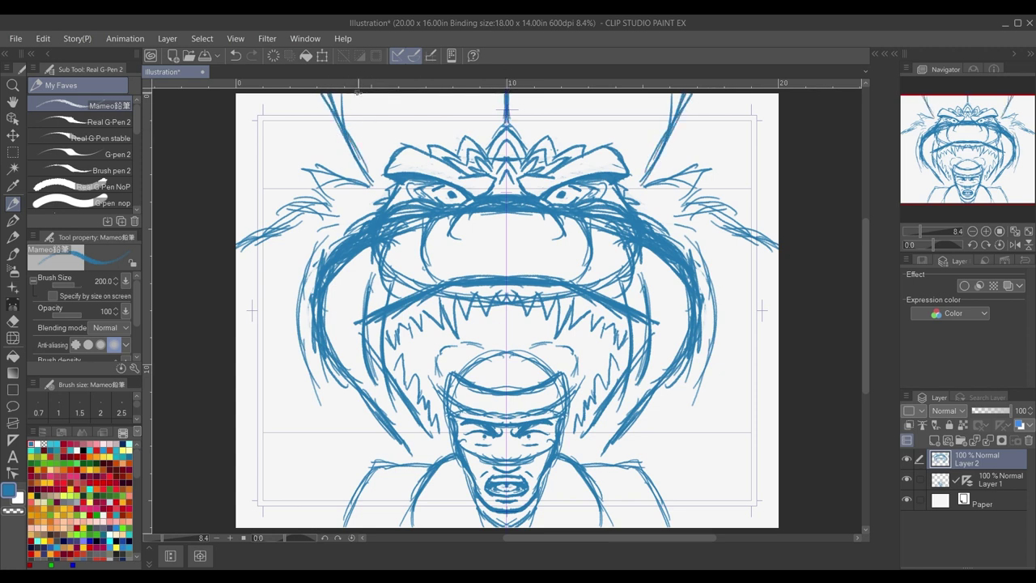
left_click(990, 510)
key("ctrl+z")
left_click_drag(343, 93, 375, 136)
mouse_move(373, 132)
left_mouse_down()
mouse_move(367, 94)
mouse_move(400, 136)
left_mouse_up()
left_click(989, 509)
key("ctrl+z")
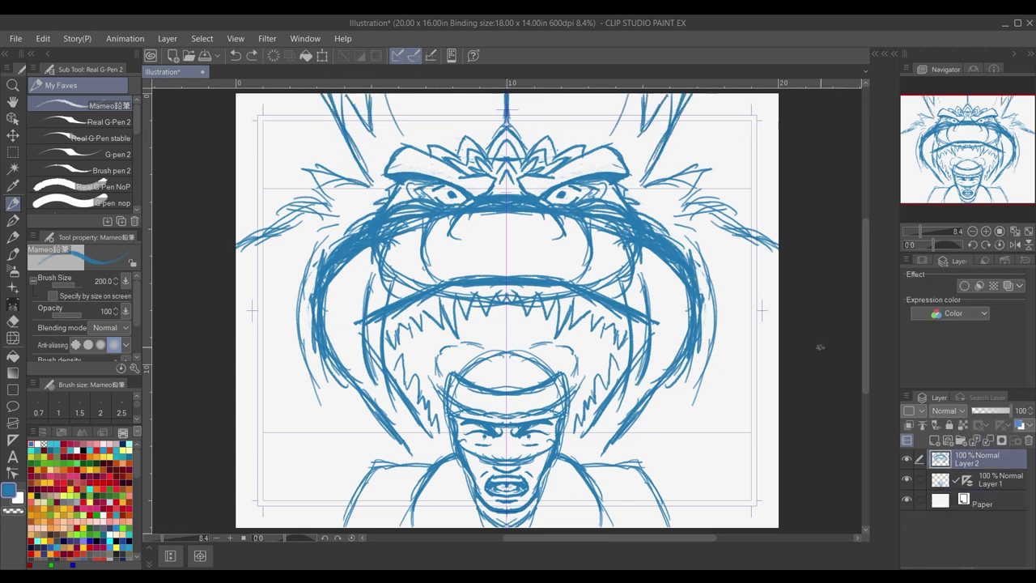
Add strokes beside the central crest and thicken the outer edges of the horn shapes.
left_click_drag(545, 108, 564, 144)
left_click_drag(539, 94, 563, 143)
left_click_drag(688, 95, 661, 180)
left_click_drag(681, 117, 652, 181)
left_click_drag(549, 117, 570, 149)
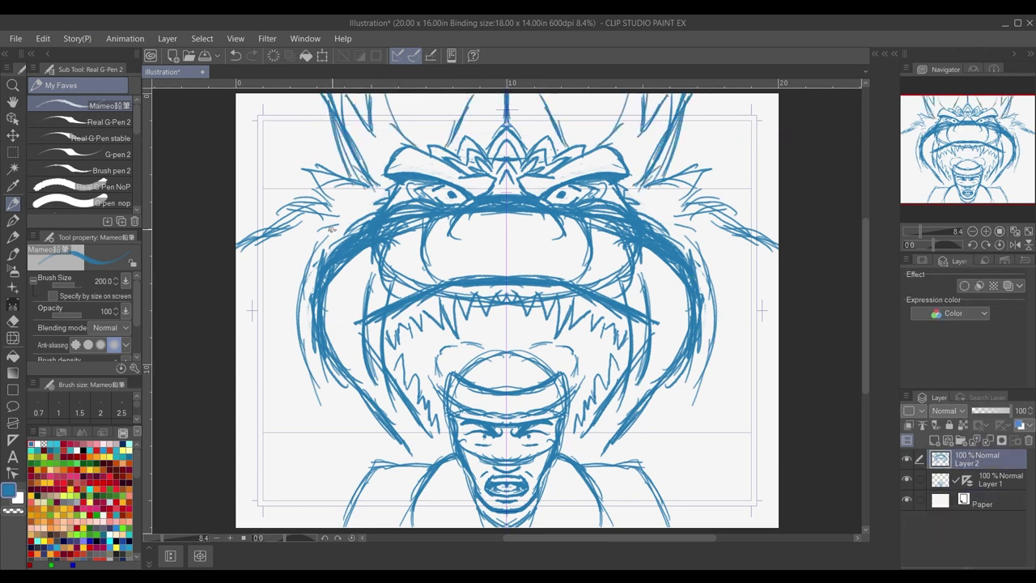
Sketch fur strokes around the creature's outer cheeks and mane, and refine its nostrils and upper snout line.
left_click_drag(356, 240, 296, 444)
left_click_drag(364, 388, 324, 451)
left_click_drag(274, 255, 240, 319)
left_click_drag(285, 352, 253, 429)
left_click_drag(314, 440, 261, 482)
mouse_move(471, 224)
left_mouse_down()
mouse_move(544, 211)
mouse_move(512, 211)
left_mouse_up()
key("c")
key("c")
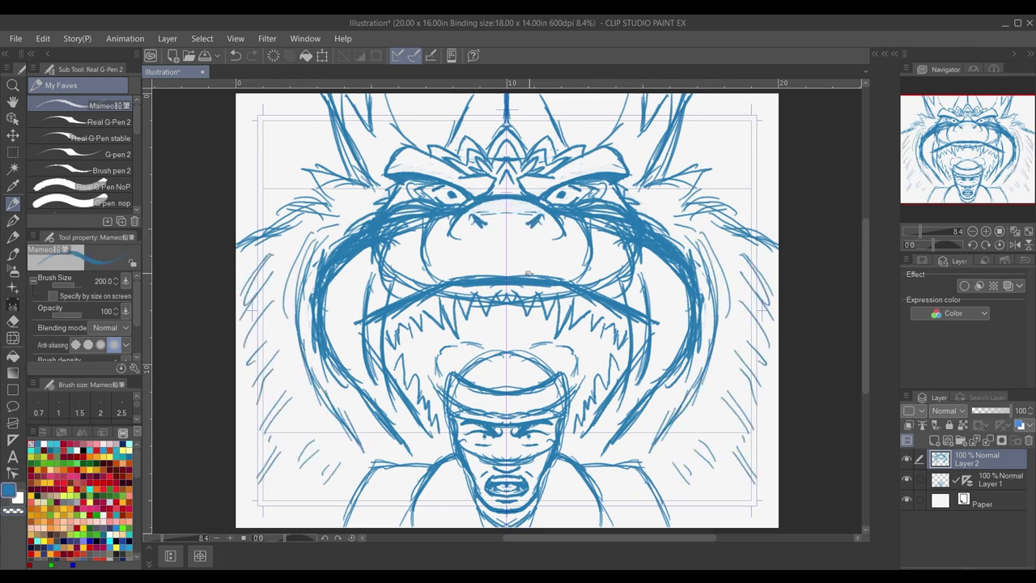
Group the two sketch layers into a folder at 22% opacity, add a new layer above it and choose dark red.
left_click(961, 440)
left_click(989, 480)
left_click(992, 500, "shift")
left_click_drag(989, 494, 977, 458)
left_click_drag(1005, 411, 981, 410)
left_click(934, 440)
left_click(68, 445)
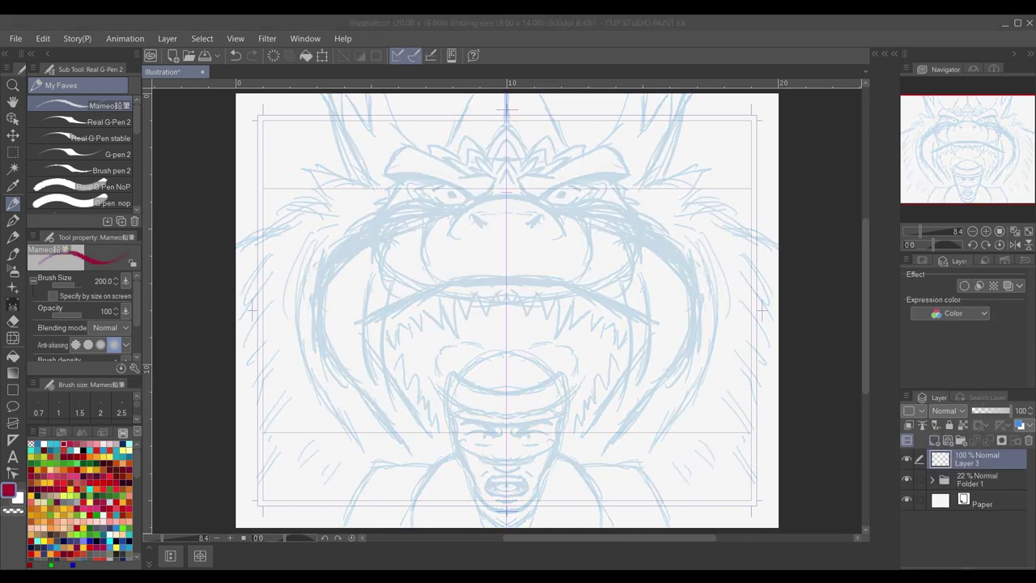
Trace the creature's snout, nostrils, upper lip line and upper cheek folds in dark red.
key("alt+Tab")
mouse_move(494, 195)
left_mouse_down()
mouse_move(452, 219)
mouse_move(465, 233)
mouse_move(486, 227)
left_mouse_up()
mouse_move(504, 275)
left_mouse_down()
mouse_move(455, 278)
mouse_move(359, 323)
left_mouse_up()
mouse_move(451, 207)
left_mouse_down()
mouse_move(422, 213)
mouse_move(404, 231)
mouse_move(411, 243)
mouse_move(378, 217)
mouse_move(359, 256)
mouse_move(353, 283)
left_mouse_up()
key("ctrl+z")
left_click_drag(379, 225, 348, 266)
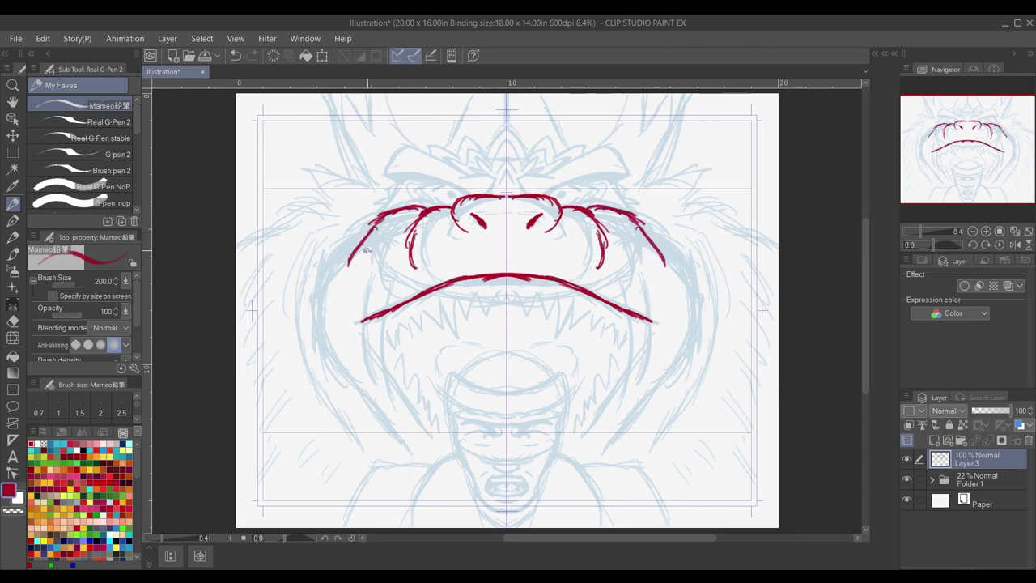
Reshape the ends of the upper lip into curved mouth corners and add short marks to the inner cheek folds.
left_click_drag(349, 320, 405, 306)
left_click_drag(414, 285, 381, 319)
key("c")
mouse_move(403, 297)
left_mouse_down()
mouse_move(370, 316)
mouse_move(400, 300)
left_mouse_up()
key("c")
mouse_move(355, 271)
left_mouse_down()
mouse_move(384, 247)
mouse_move(353, 257)
left_mouse_up()
Draw the bulging outer cheek contours from the upper cheek folds down towards the jaw.
mouse_move(366, 218)
left_mouse_down()
mouse_move(320, 254)
mouse_move(311, 288)
left_mouse_up()
key("ctrl+z")
left_click_drag(356, 263, 346, 278)
left_click_drag(351, 270, 354, 295)
mouse_move(670, 232)
left_mouse_down()
mouse_move(701, 302)
mouse_move(666, 374)
left_mouse_up()
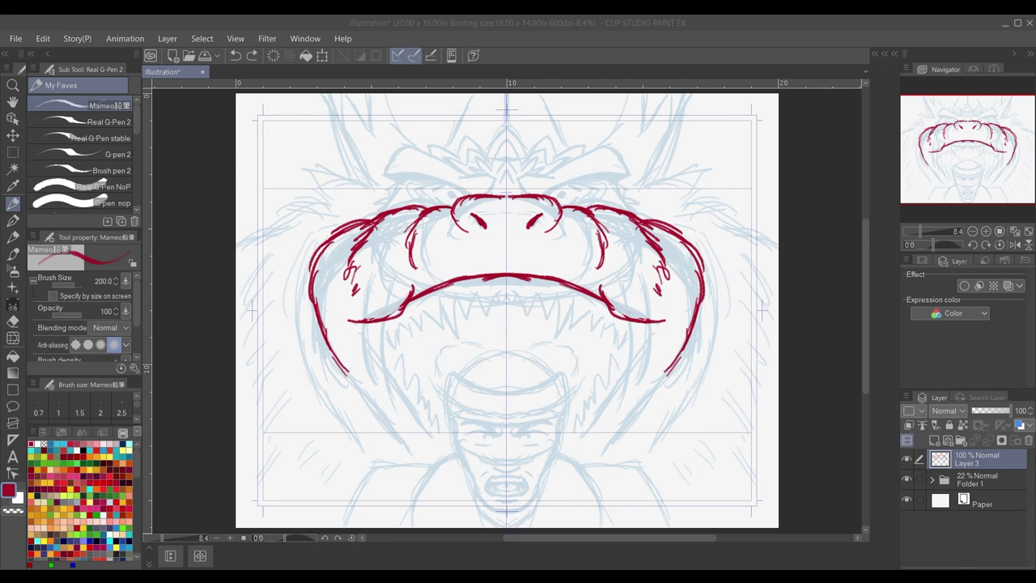
Draw the outer and inner edges of the lower jaw running down beside the figure's head.
left_click_drag(669, 354, 621, 437)
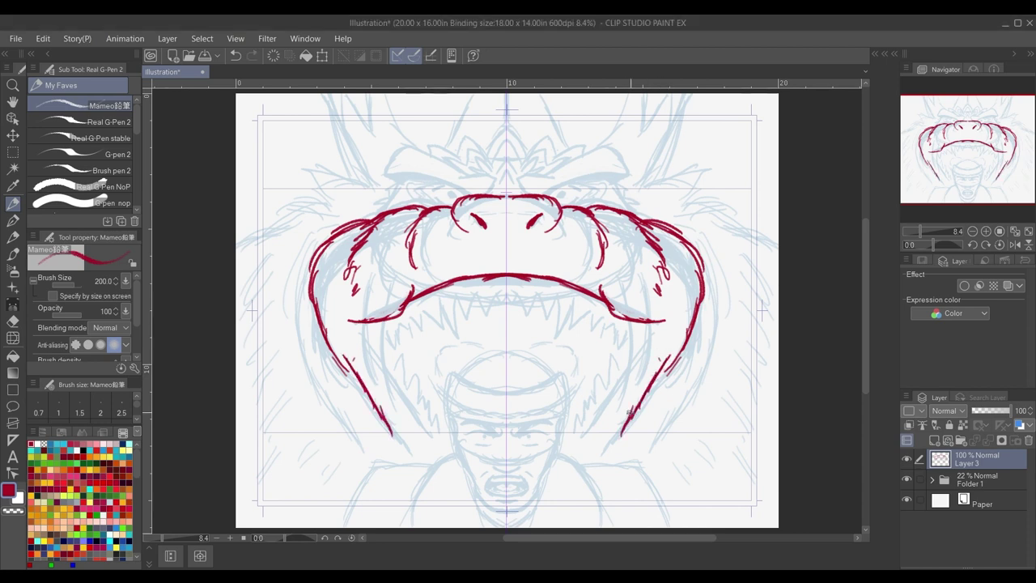
left_click_drag(691, 338, 652, 382)
left_click_drag(659, 324, 589, 426)
left_click_drag(356, 379, 319, 354)
left_click_drag(321, 357, 365, 397)
key("ctrl+z")
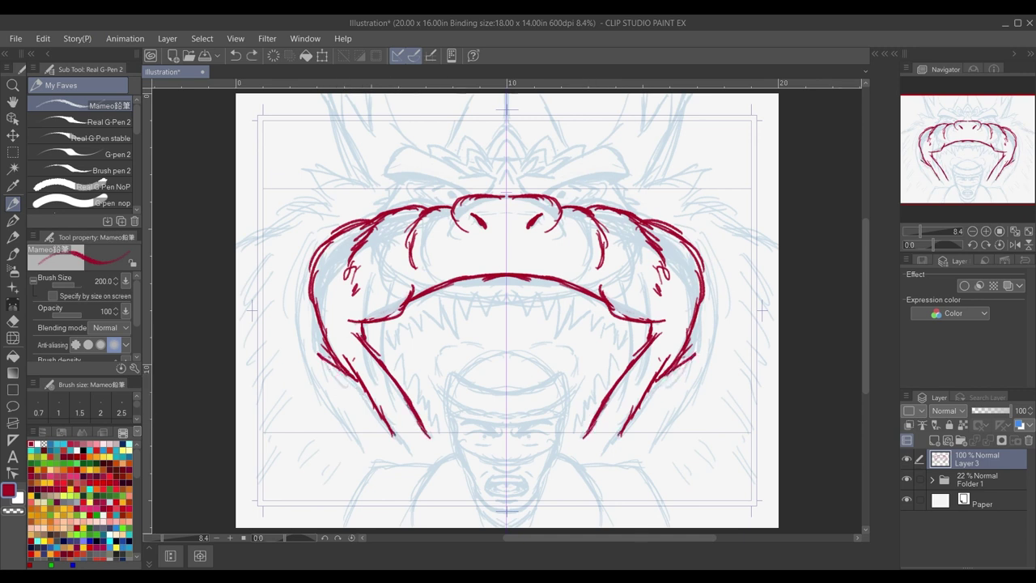
mouse_move(343, 330)
left_mouse_down()
mouse_move(358, 383)
mouse_move(329, 346)
left_mouse_up()
key("ctrl+z")
key("ctrl+z")
left_click_drag(327, 351, 386, 417)
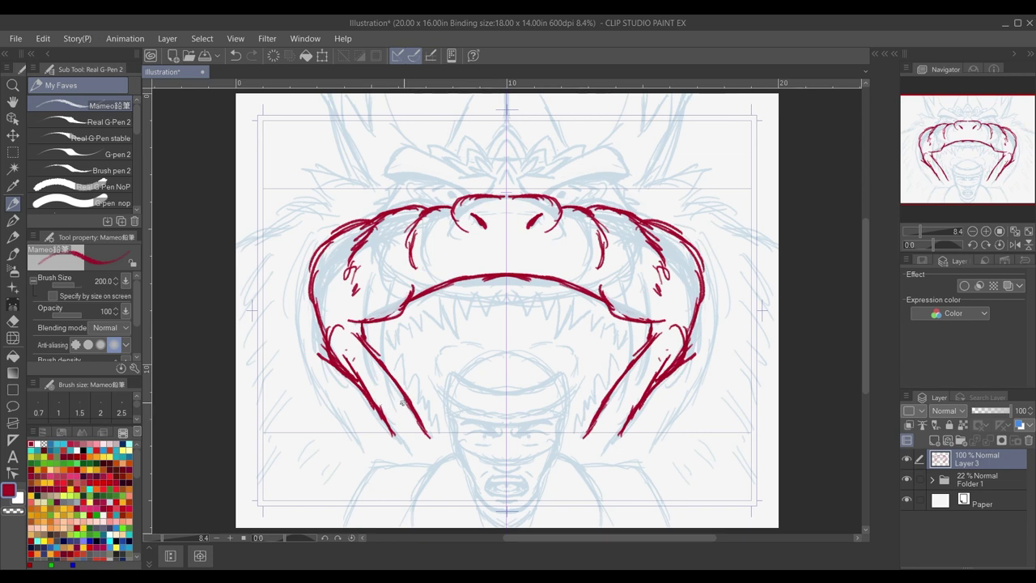
Erase the outer jaw edges and redraw them as wider curves bending in below the cheeks.
key("c")
key("c")
left_click_drag(683, 340, 628, 425)
left_click_drag(330, 338, 363, 414)
mouse_move(334, 239)
left_mouse_down()
mouse_move(312, 314)
mouse_move(332, 345)
left_mouse_up()
mouse_move(335, 332)
left_mouse_down()
mouse_move(358, 410)
mouse_move(395, 447)
left_mouse_up()
key("ctrl+z")
mouse_move(675, 332)
left_mouse_down()
mouse_move(667, 382)
mouse_move(609, 441)
mouse_move(686, 346)
mouse_move(603, 450)
left_mouse_up()
key("ctrl+z")
key("ctrl+z")
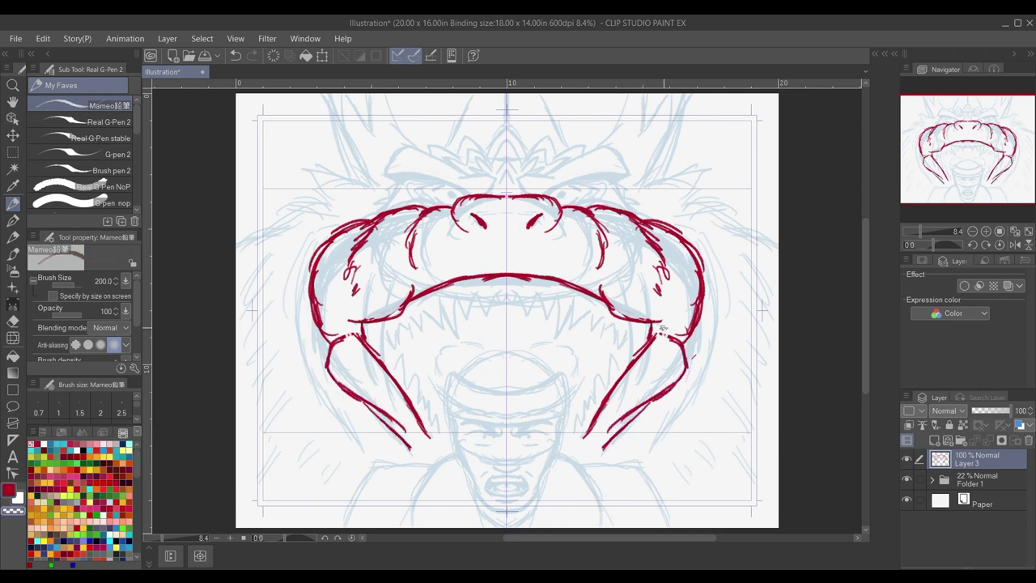
Add jagged fur strokes along the outer edges of the lower jaw.
left_click_drag(702, 282, 688, 342)
mouse_move(678, 339)
left_mouse_down()
mouse_move(685, 343)
mouse_move(613, 438)
left_mouse_up()
mouse_move(688, 343)
left_mouse_down()
mouse_move(702, 340)
mouse_move(689, 375)
mouse_move(704, 343)
left_mouse_up()
key("ctrl+z")
key("ctrl+z")
mouse_move(704, 344)
left_mouse_down()
mouse_move(692, 373)
mouse_move(605, 447)
left_mouse_up()
Draw curved skin folds inside the mouth corners and thicken the adjoining ends of the upper lip.
left_click_drag(383, 324, 385, 368)
left_click_drag(387, 328, 389, 377)
key("c")
left_click_drag(405, 305, 366, 322)
key("c")
left_click_drag(405, 301, 369, 321)
left_click_drag(618, 308, 628, 356)
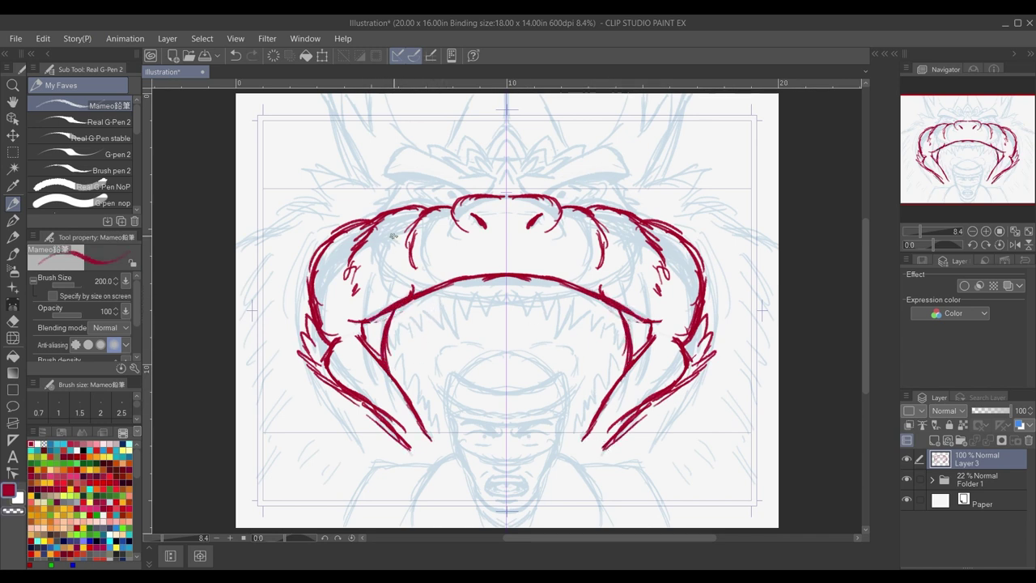
Clean up the inner cheek folds, erase the fur along the jaw and redraw plain outer jaw curves.
left_click_drag(376, 223, 346, 305)
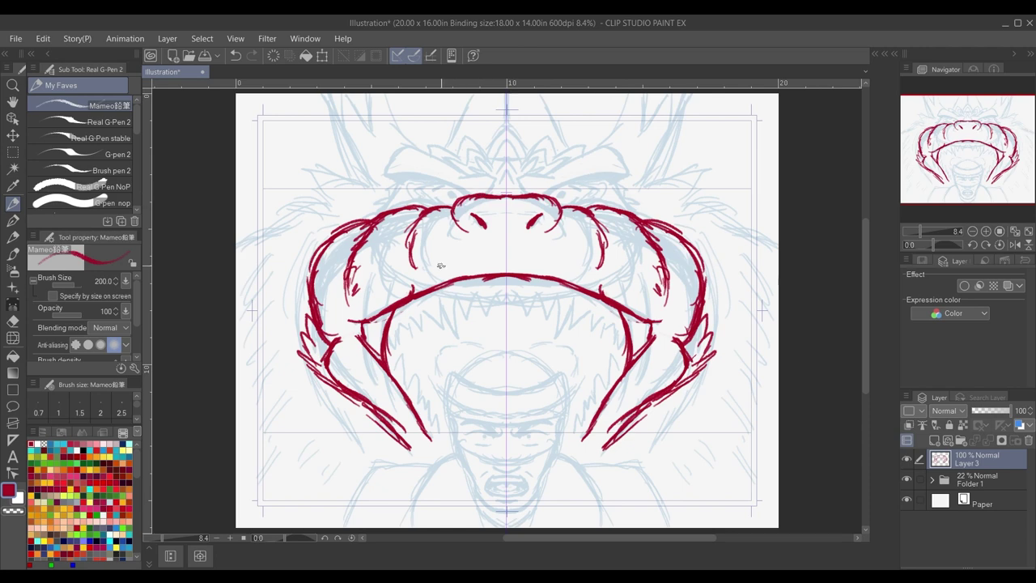
left_click_drag(335, 382, 359, 410)
mouse_move(306, 320)
left_mouse_down()
mouse_move(305, 361)
mouse_move(404, 443)
left_mouse_up()
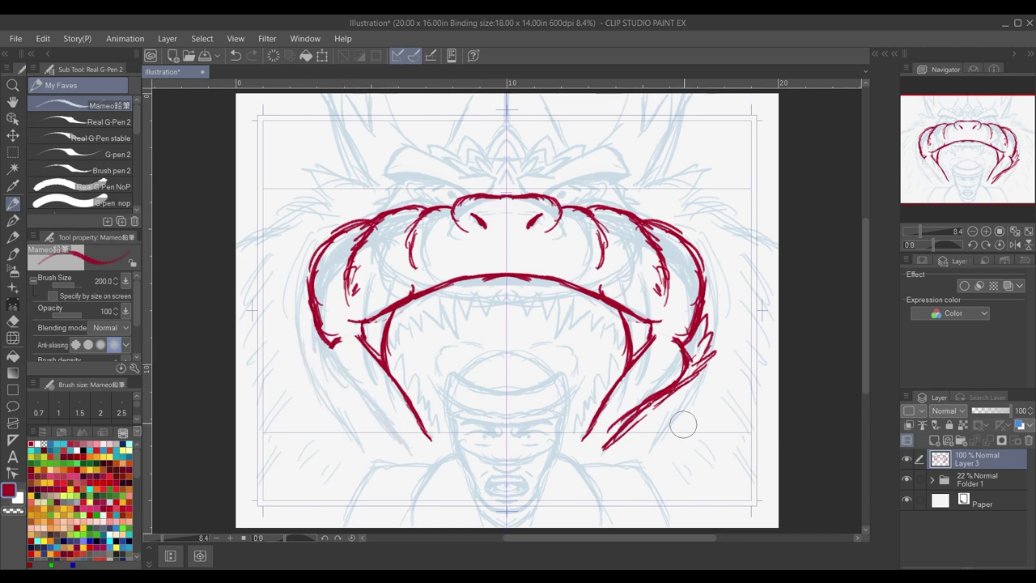
left_click_drag(714, 320, 611, 442)
mouse_move(328, 342)
left_mouse_down()
mouse_move(347, 401)
mouse_move(417, 451)
left_mouse_up()
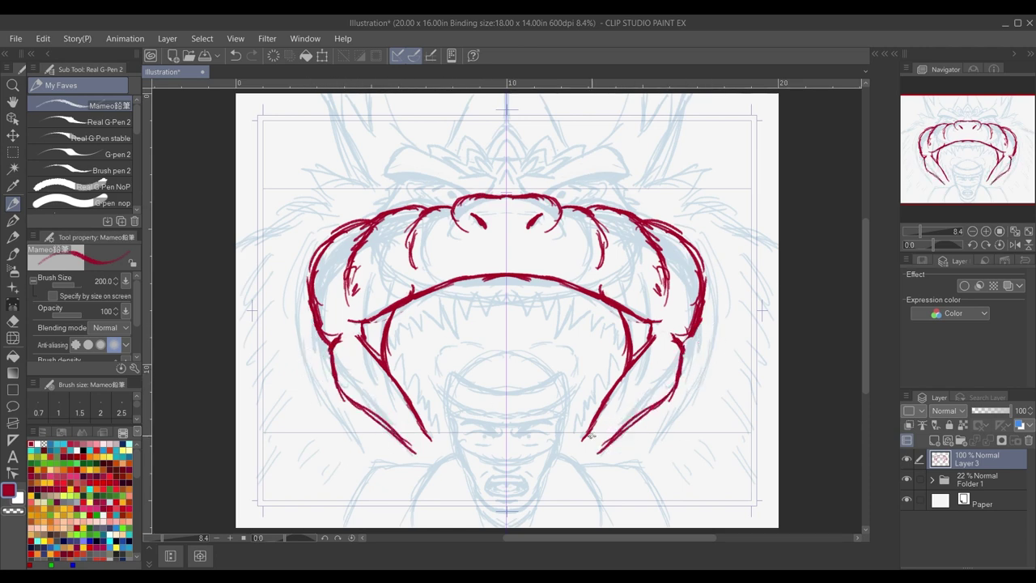
Add spiky strokes outside the jaw hinges and thicken the outer cheek contours.
left_click_drag(685, 331, 695, 365)
left_click_drag(713, 322, 671, 392)
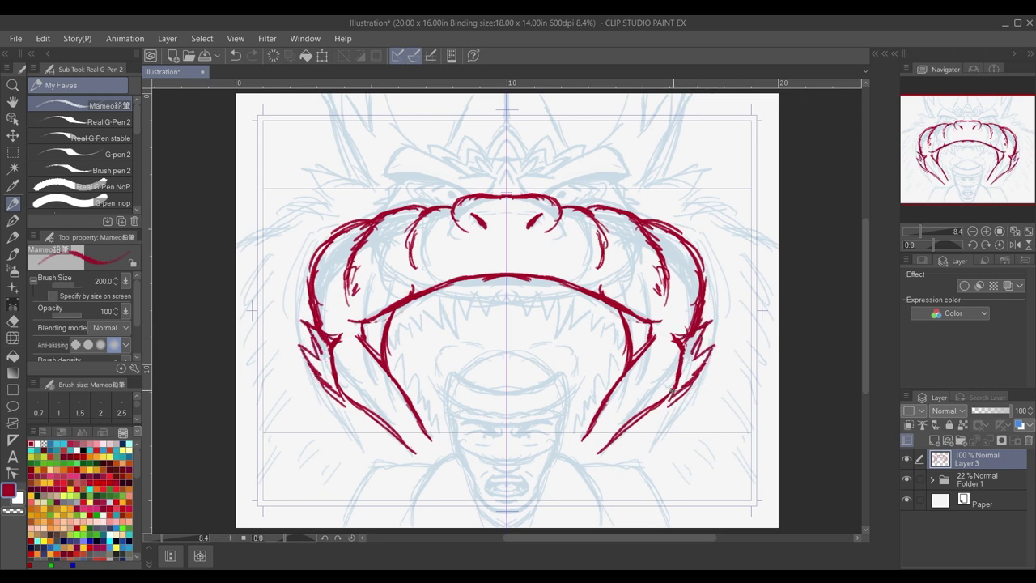
mouse_move(328, 344)
left_mouse_down()
mouse_move(312, 254)
mouse_move(353, 218)
left_mouse_up()
mouse_move(367, 226)
left_mouse_down()
mouse_move(324, 263)
mouse_move(314, 288)
left_mouse_up()
key("c")
mouse_move(358, 221)
left_mouse_down()
mouse_move(314, 259)
mouse_move(341, 220)
mouse_move(329, 229)
left_mouse_up()
left_click_drag(708, 285, 701, 330)
left_click_drag(698, 332, 684, 364)
left_click_drag(685, 307, 678, 353)
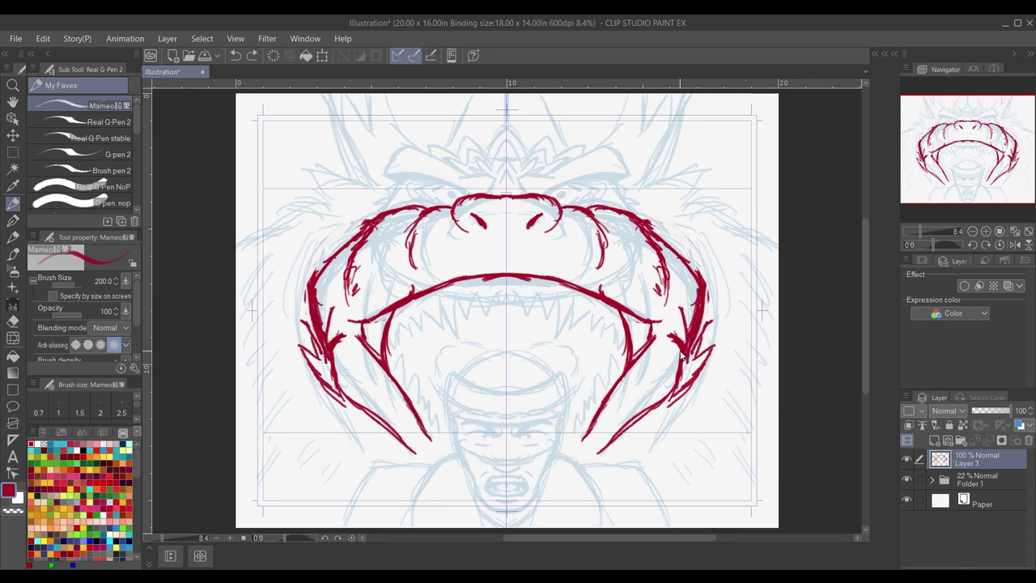
Redraw the outer cheek contours closer to the mouth and erase the spiky strokes outside them.
mouse_move(669, 316)
left_mouse_down()
mouse_move(658, 347)
mouse_move(661, 338)
left_mouse_up()
key("ctrl+z")
mouse_move(666, 248)
left_mouse_down()
mouse_move(690, 295)
mouse_move(690, 322)
left_mouse_up()
left_click_drag(685, 259, 693, 360)
key("c")
left_click_drag(702, 293, 694, 326)
key("ctrl+z")
key("ctrl+z")
key("ctrl+z")
key("ctrl+z")
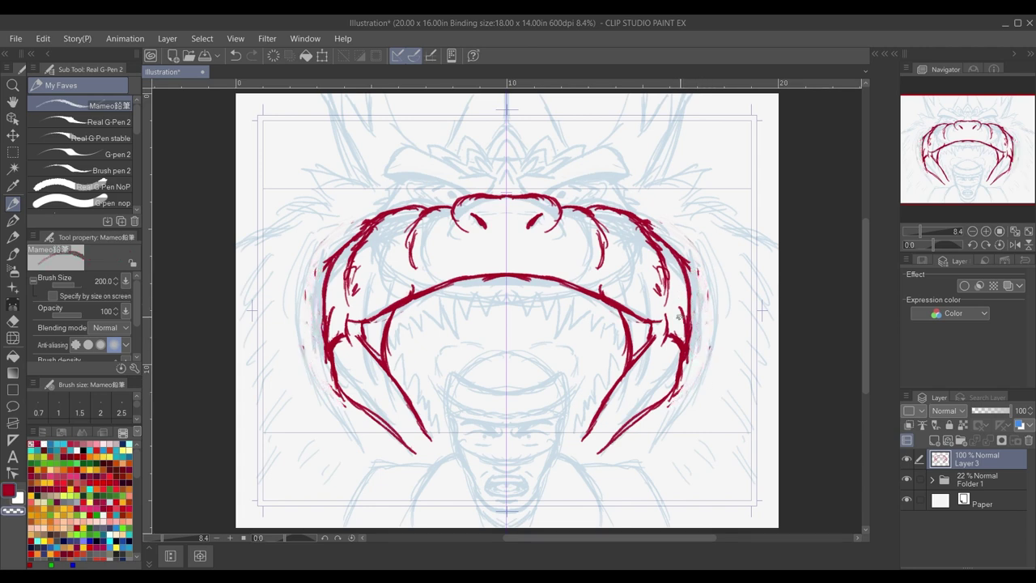
Redraw the inner edges of the lower jaw as smooth curves from the mouth corners and erase the old lines.
left_click_drag(393, 310, 404, 390)
left_click_drag(391, 348, 403, 390)
key("c")
mouse_move(386, 321)
left_mouse_down()
mouse_move(386, 365)
mouse_move(420, 427)
left_mouse_up()
key("c")
left_click_drag(359, 332, 386, 387)
left_click_drag(361, 333, 396, 402)
key("c")
mouse_move(370, 351)
left_mouse_down()
mouse_move(422, 442)
mouse_move(419, 426)
left_mouse_up()
mouse_move(387, 364)
left_mouse_down()
mouse_move(426, 436)
mouse_move(416, 414)
left_mouse_up()
left_click_drag(390, 373, 430, 439)
key("c")
left_click_drag(621, 316, 624, 379)
key("ctrl+z")
key("ctrl+z")
left_click_drag(623, 314, 624, 387)
key("c")
key("c")
Draw a row of sharp pointed teeth beneath the creature's upper lip from the mouth corners to the centre.
left_click_drag(393, 313, 404, 349)
left_click_drag(404, 307, 404, 349)
left_click_drag(405, 306, 412, 339)
left_click_drag(408, 301, 425, 301)
mouse_move(424, 297)
left_mouse_down()
mouse_move(439, 295)
mouse_move(444, 325)
left_mouse_up()
mouse_move(446, 296)
left_mouse_down()
mouse_move(441, 317)
mouse_move(454, 320)
left_mouse_up()
mouse_move(452, 285)
left_mouse_down()
mouse_move(470, 288)
mouse_move(474, 309)
left_mouse_up()
key("ctrl+z")
mouse_move(482, 283)
left_mouse_down()
mouse_move(484, 309)
mouse_move(493, 308)
left_mouse_up()
left_click_drag(499, 282, 502, 293)
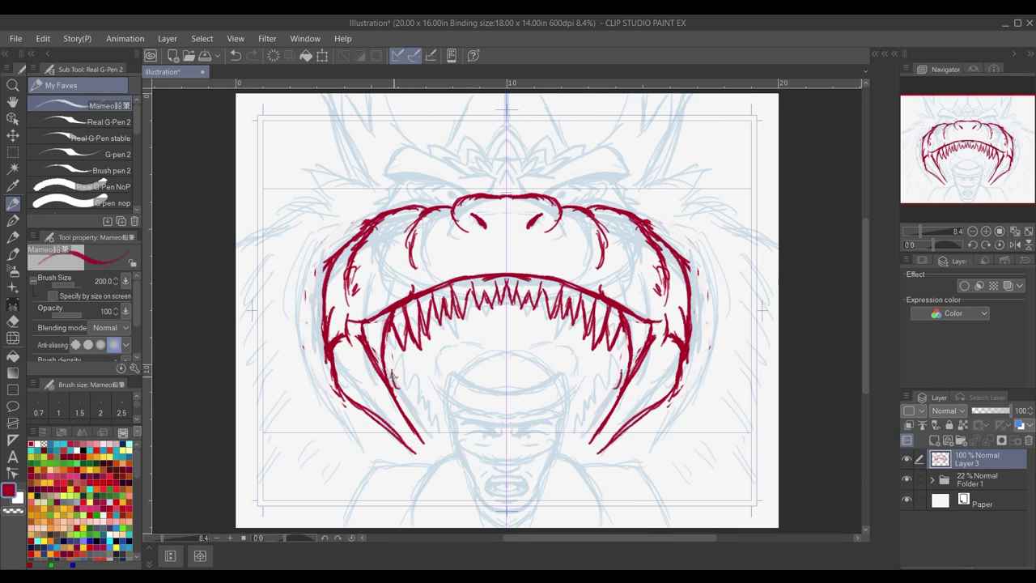
Draw curved pointed teeth along the inner lower jaw and close the gap near the mouth corners.
left_click_drag(400, 385, 413, 405)
left_click_drag(408, 400, 434, 435)
left_click_drag(398, 367, 426, 404)
left_click_drag(416, 398, 441, 432)
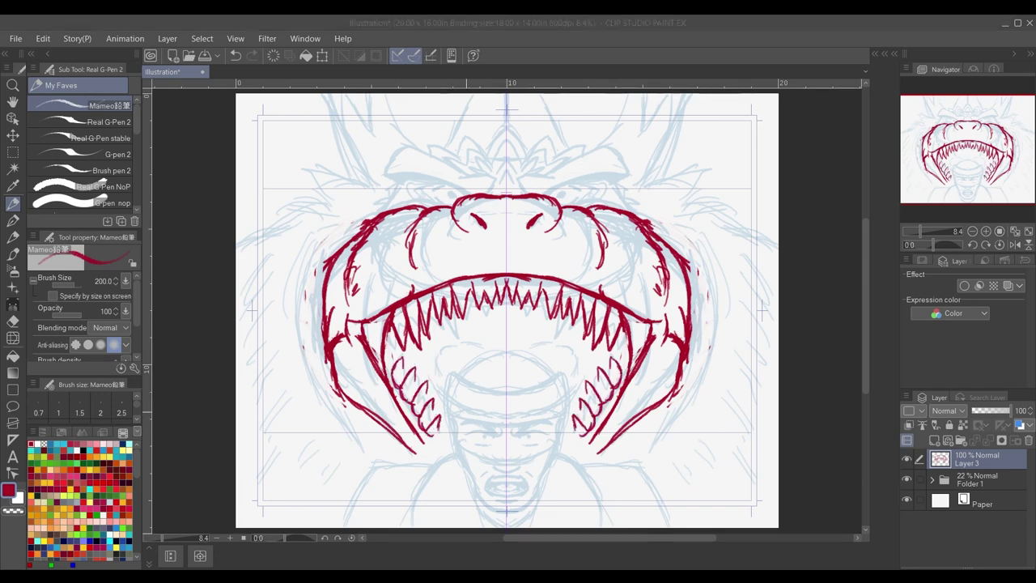
left_click(395, 359)
left_click_drag(388, 343, 396, 365)
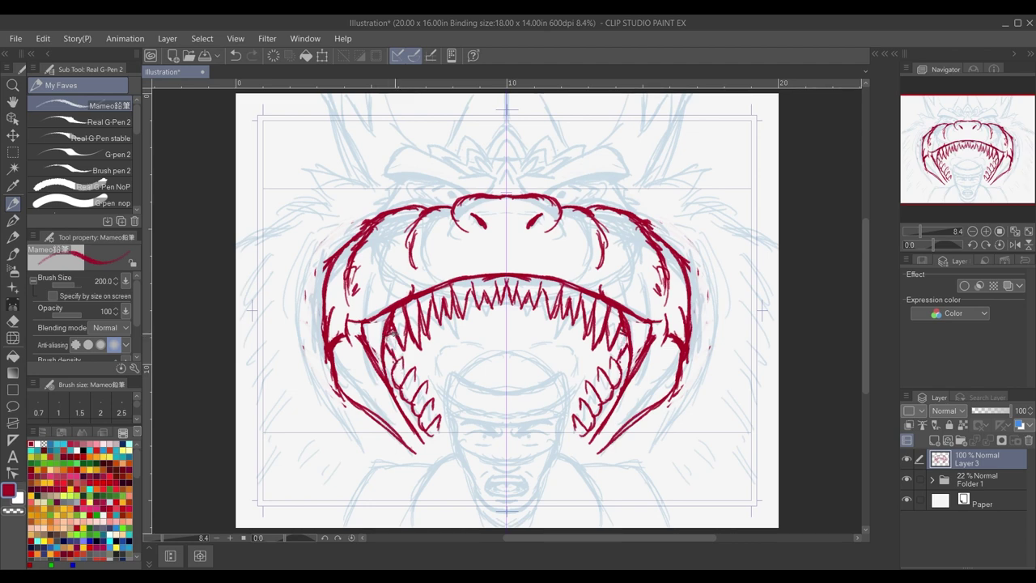
left_click_drag(398, 328, 390, 340)
key("ctrl+z")
Draw heavy, angled brow ridges above the creature's snout.
left_click_drag(524, 192, 528, 195)
mouse_move(521, 178)
left_mouse_down()
mouse_move(547, 177)
mouse_move(613, 137)
left_mouse_up()
left_click_drag(613, 142, 628, 171)
key("ctrl+z")
key("ctrl+z")
mouse_move(546, 199)
left_mouse_down()
mouse_move(607, 178)
mouse_move(630, 150)
left_mouse_up()
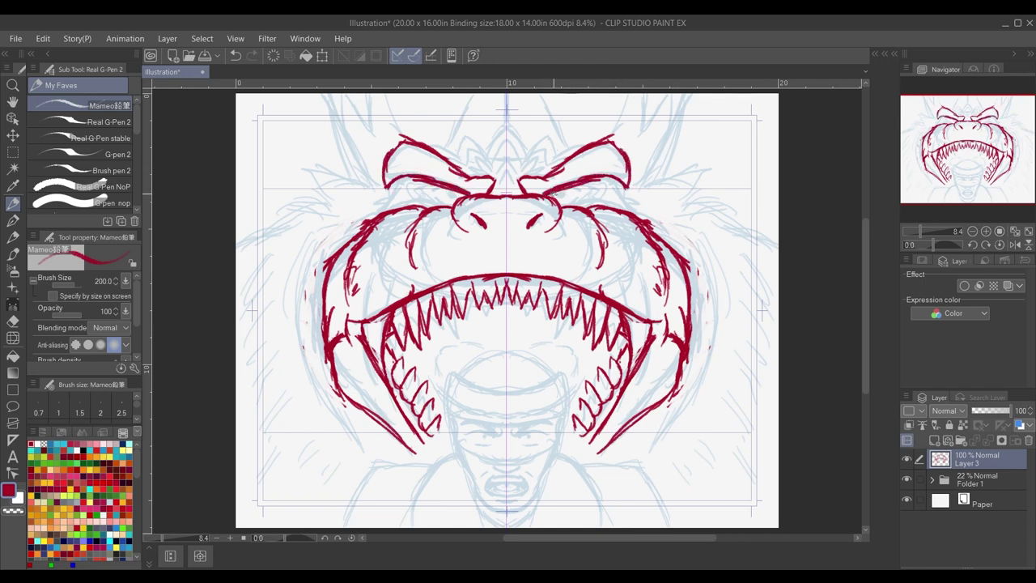
Draw round eyes with small pupils beneath the brow ridges, and refine their position and the surrounding lids.
key("ctrl+z")
mouse_move(559, 193)
left_mouse_down()
mouse_move(582, 191)
mouse_move(571, 203)
left_mouse_up()
key("ctrl+z")
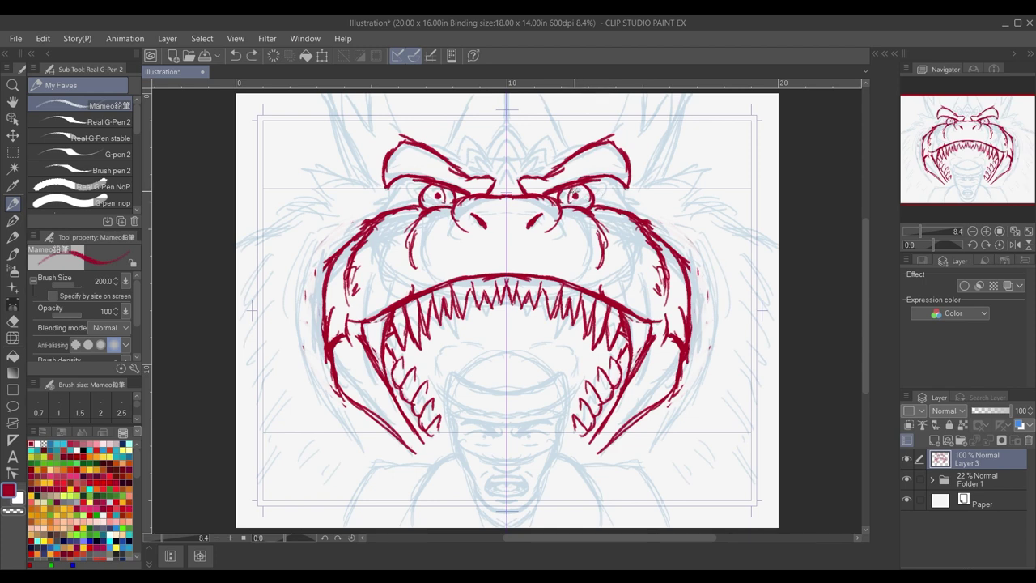
mouse_move(575, 190)
left_mouse_down()
mouse_move(578, 204)
mouse_move(571, 195)
left_mouse_up()
key("ctrl+z")
key("ctrl+z")
key("ctrl+z")
key("c")
key("c")
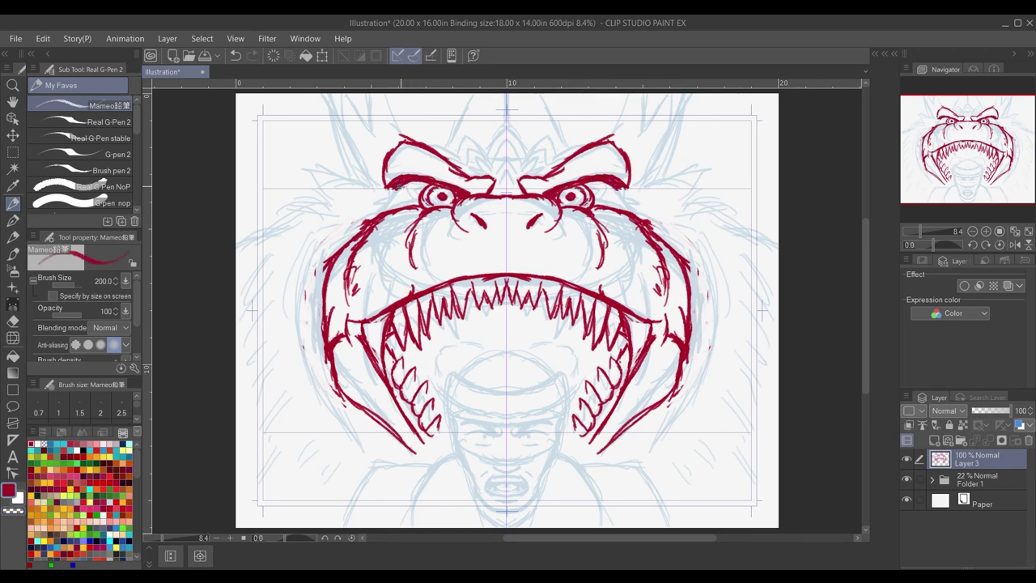
Add small spikes to the brow ridges and jagged scales along the outer cheeks and jaw.
key("ctrl+z")
mouse_move(387, 187)
left_mouse_down()
mouse_move(400, 203)
mouse_move(388, 211)
left_mouse_up()
key("ctrl+z")
left_click_drag(430, 137, 446, 152)
left_click_drag(311, 329, 328, 357)
key("ctrl+z")
mouse_move(312, 331)
left_mouse_down()
mouse_move(327, 340)
mouse_move(316, 366)
mouse_move(339, 404)
left_mouse_up()
mouse_move(316, 298)
left_mouse_down()
mouse_move(309, 343)
mouse_move(327, 379)
mouse_move(387, 426)
left_mouse_up()
left_click_drag(327, 260, 317, 290)
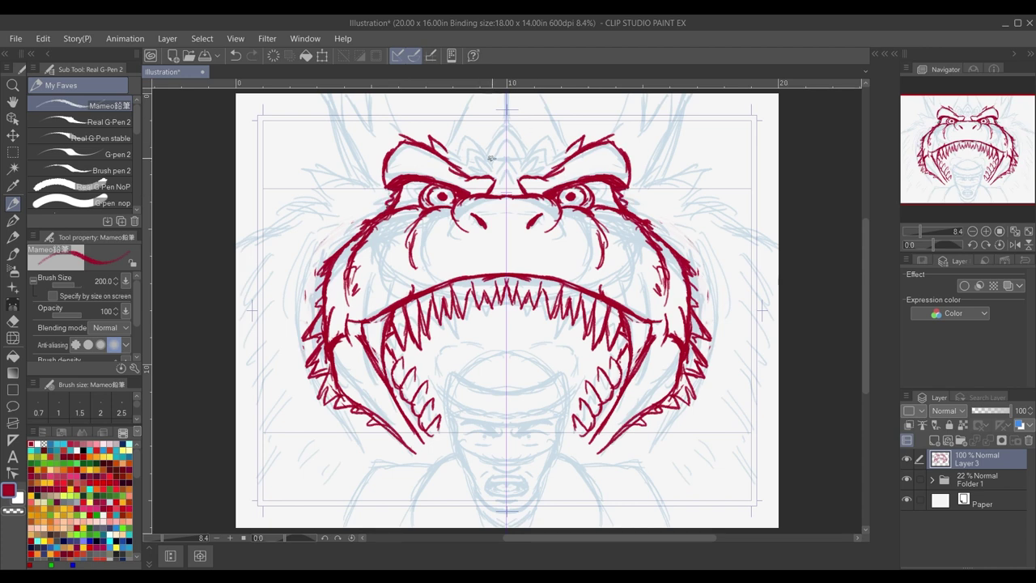
Draw a crest of layered, pointed scales between the creature's brow ridges, with jagged scales along their inner upper edges.
key("ctrl+z")
key("c")
mouse_move(447, 154)
left_mouse_down()
mouse_move(464, 167)
mouse_move(445, 151)
left_mouse_up()
key("c")
mouse_move(507, 170)
left_mouse_down()
mouse_move(500, 179)
mouse_move(497, 169)
left_mouse_up()
left_click_drag(507, 136, 490, 156)
key("ctrl+z")
mouse_move(468, 131)
left_mouse_down()
mouse_move(487, 152)
mouse_move(462, 153)
mouse_move(488, 166)
left_mouse_up()
left_click_drag(475, 144, 470, 163)
left_click_drag(479, 157, 488, 168)
key("ctrl+z")
mouse_move(479, 155)
left_mouse_down()
mouse_move(478, 169)
mouse_move(535, 162)
mouse_move(565, 139)
mouse_move(585, 154)
left_mouse_up()
key("ctrl+z")
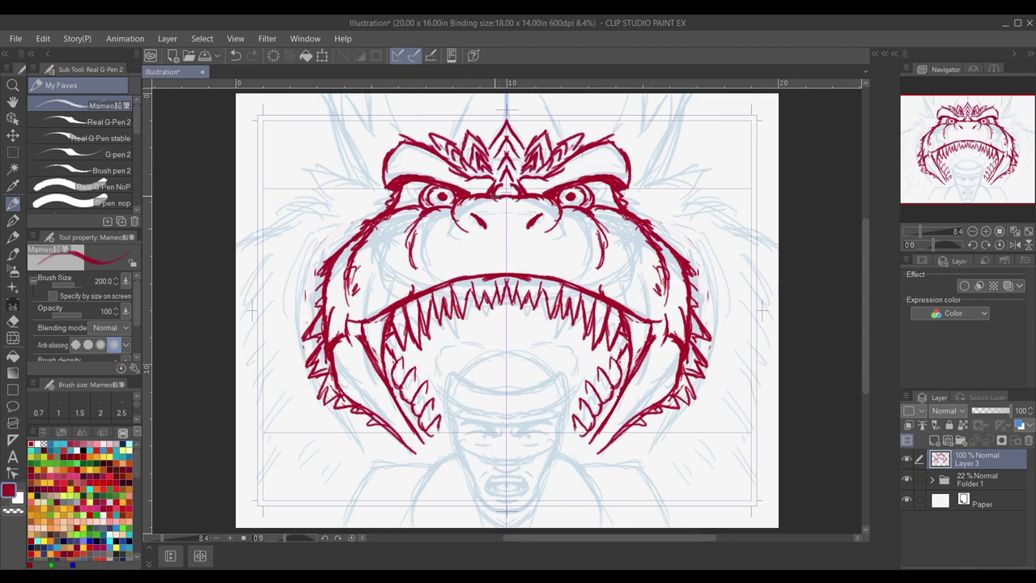
Add curved wrinkle lines around the outer corners of the creature's eyes and deepen the cheek creases.
left_click_drag(426, 220, 415, 266)
left_click_drag(417, 180, 421, 208)
left_click_drag(426, 184, 420, 190)
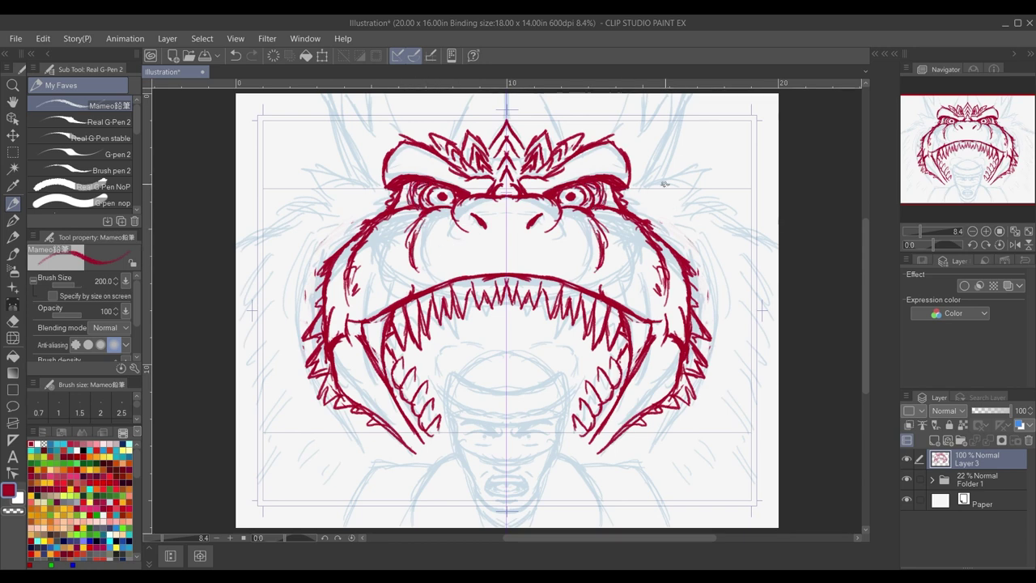
Draw long, sharp horns rising from the creature's head to the upper canvas edge on both sides.
left_click_drag(324, 94, 380, 176)
left_click_drag(453, 96, 464, 131)
mouse_move(348, 170)
left_mouse_down()
mouse_move(313, 95)
mouse_move(388, 146)
left_mouse_up()
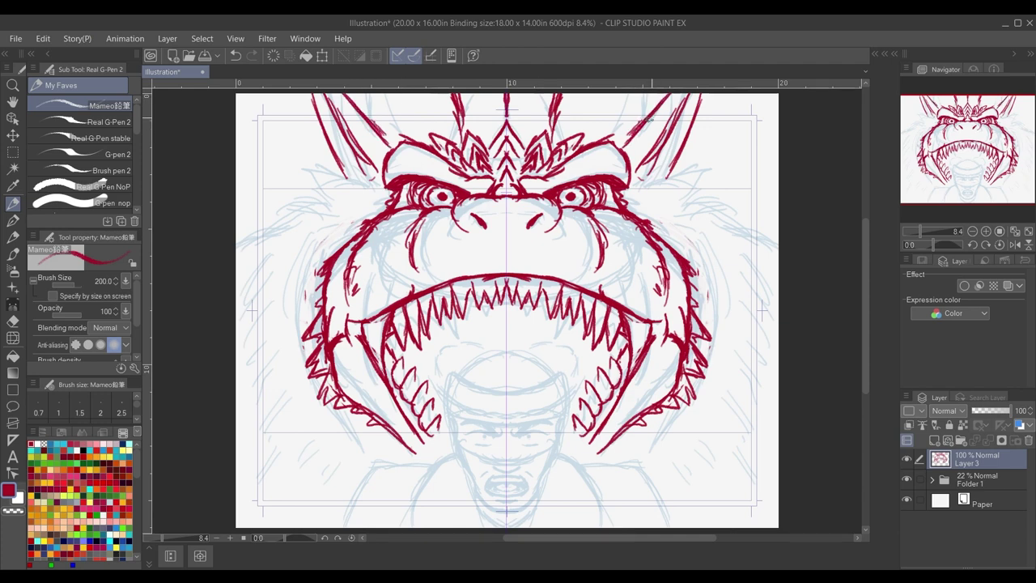
Draw jagged, swept-back fur spikes fanning outward from the sides of the creature's head beside the eyes.
left_click_drag(634, 187, 701, 168)
mouse_move(702, 168)
left_mouse_down()
mouse_move(672, 190)
mouse_move(741, 174)
left_mouse_up()
left_click_drag(741, 175, 687, 204)
mouse_move(686, 206)
left_mouse_down()
mouse_move(738, 217)
mouse_move(736, 208)
left_mouse_up()
key("ctrl+z")
key("ctrl+z")
mouse_move(735, 208)
left_mouse_down()
mouse_move(701, 229)
mouse_move(732, 248)
left_mouse_up()
mouse_move(740, 243)
left_mouse_down()
mouse_move(698, 237)
mouse_move(715, 334)
left_mouse_up()
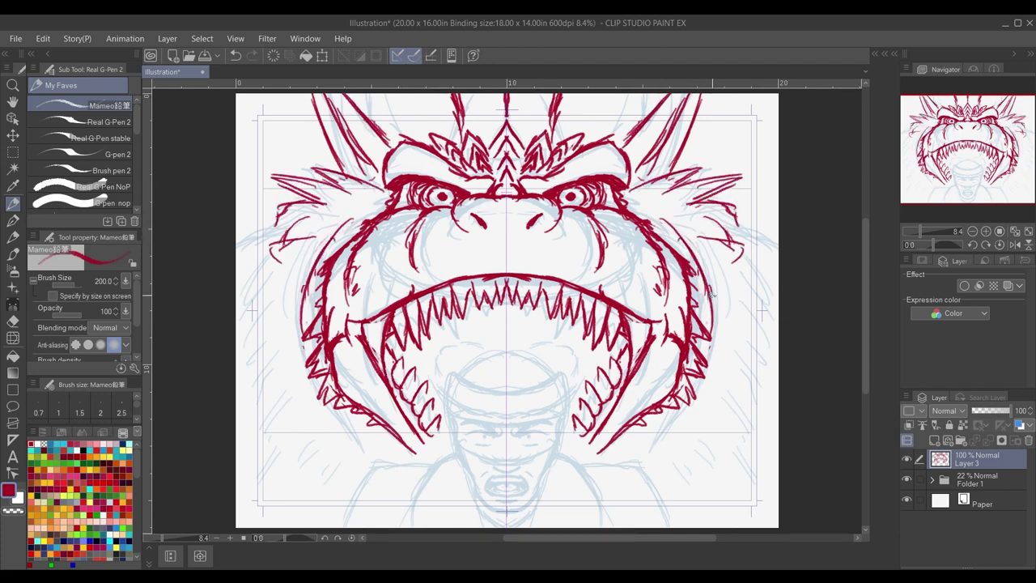
Draw long, curved mane strands hanging down both sides of the creature's jaw and tapering to points below it.
left_click_drag(716, 290, 662, 453)
key("ctrl+z")
key("ctrl+z")
left_click_drag(661, 416, 667, 469)
left_click_drag(700, 260, 715, 345)
key("ctrl+z")
left_click_drag(709, 253, 728, 372)
left_click_drag(720, 311, 677, 471)
left_click_drag(708, 406, 683, 475)
left_click_drag(710, 260, 680, 464)
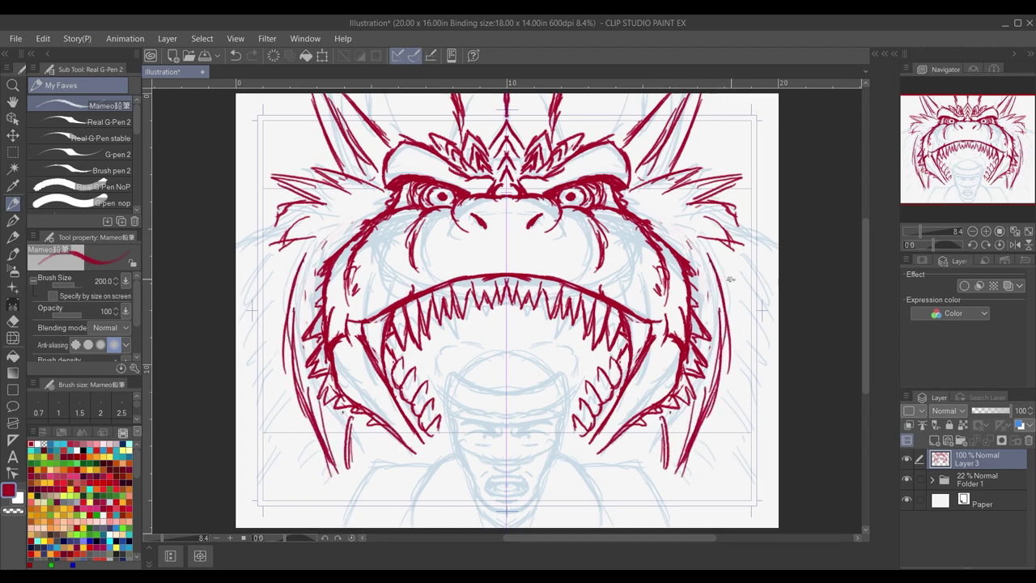
Sketch the outer mane contour and loose zigzag fur strokes toward the side edges of the canvas.
left_click_drag(728, 277, 733, 336)
left_click_drag(287, 206, 235, 247)
mouse_move(268, 260)
left_mouse_down()
mouse_move(238, 301)
mouse_move(237, 327)
left_mouse_up()
mouse_move(278, 341)
left_mouse_down()
mouse_move(255, 370)
mouse_move(243, 437)
left_mouse_up()
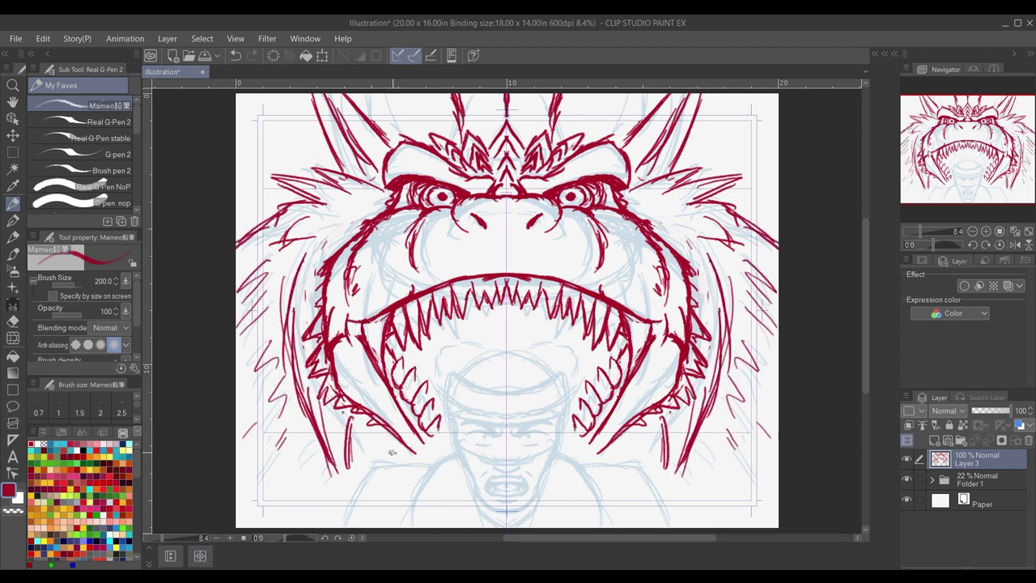
Hatch shaggy fur along the creature's neck and an arch of short strokes inside the mouth above the figure's head.
left_click_drag(476, 345, 433, 352)
mouse_move(624, 449)
left_mouse_down()
mouse_move(599, 433)
mouse_move(660, 454)
mouse_move(725, 526)
left_mouse_up()
mouse_move(583, 429)
left_mouse_down()
mouse_move(571, 352)
mouse_move(512, 334)
left_mouse_up()
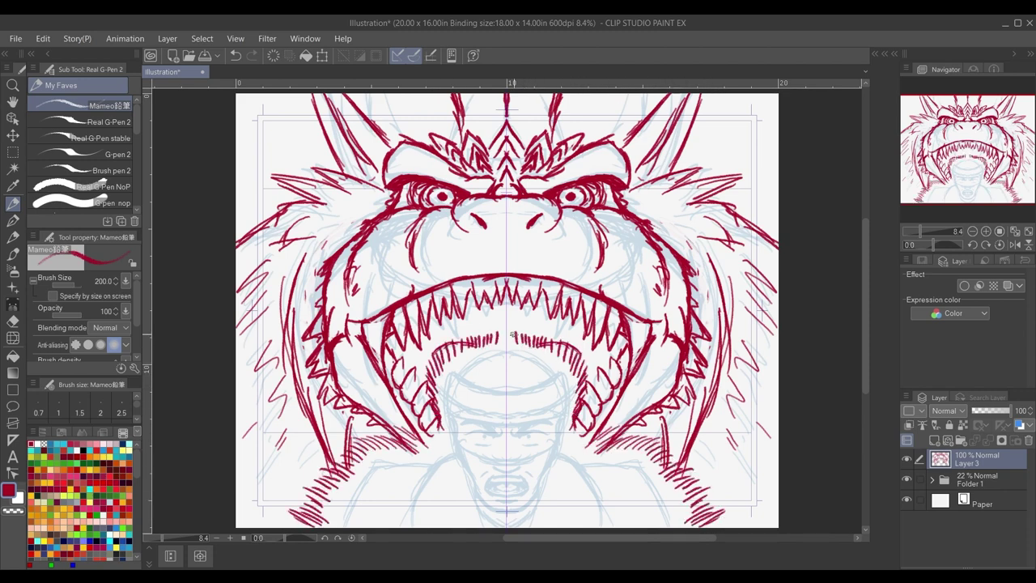
Add more tall, pointed spikes rising from the crown between the creature's outer horns.
key("ctrl+z")
mouse_move(442, 135)
left_mouse_down()
mouse_move(420, 94)
mouse_move(437, 134)
left_mouse_up()
mouse_move(402, 95)
left_mouse_down()
mouse_move(390, 139)
mouse_move(402, 137)
mouse_move(400, 111)
left_mouse_up()
key("ctrl+z")
key("ctrl+z")
key("ctrl+z")
key("ctrl+z")
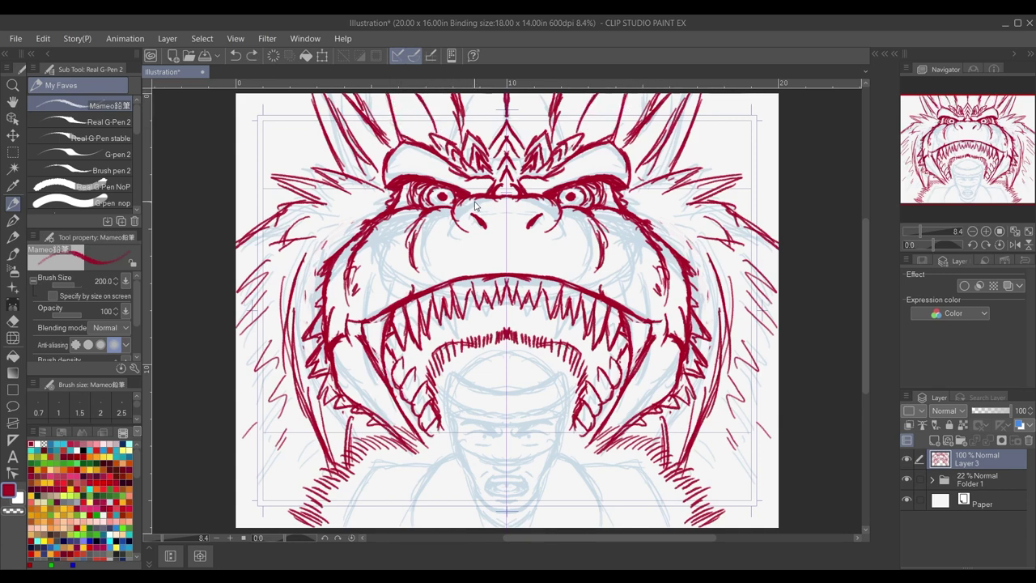
mouse_move(566, 95)
left_mouse_down()
mouse_move(550, 147)
mouse_move(575, 133)
left_mouse_up()
mouse_move(632, 94)
left_mouse_down()
mouse_move(609, 140)
mouse_move(627, 141)
left_mouse_up()
left_click_drag(644, 128, 621, 148)
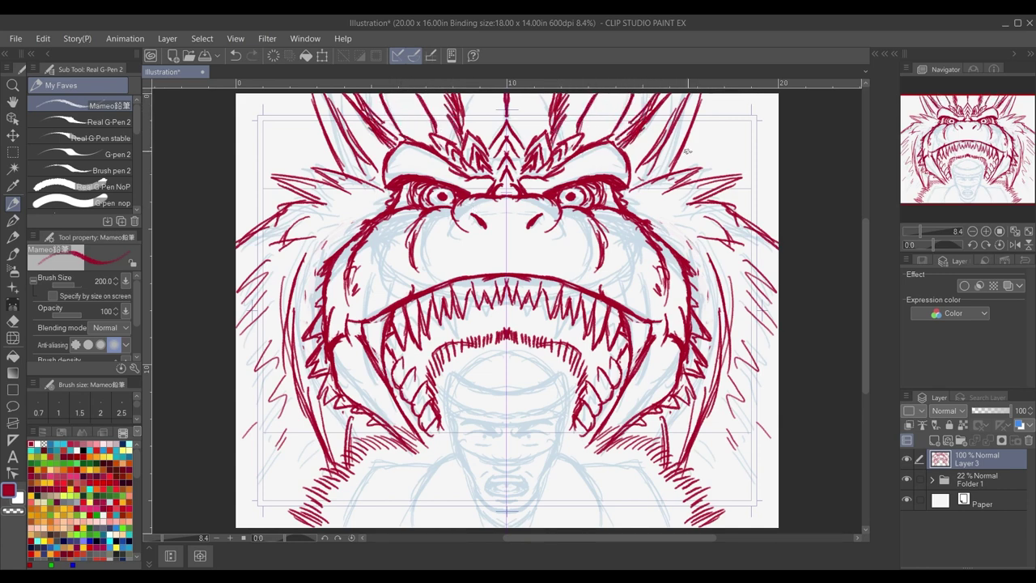
Strengthen the outer horn lines, add a pointed central spike above the crest, and darken the mane contour.
left_click_drag(701, 98, 658, 183)
mouse_move(701, 99)
left_mouse_down()
mouse_move(667, 158)
mouse_move(649, 145)
left_mouse_up()
key("ctrl+z")
left_click_drag(507, 96, 523, 116)
left_click_drag(263, 226, 236, 245)
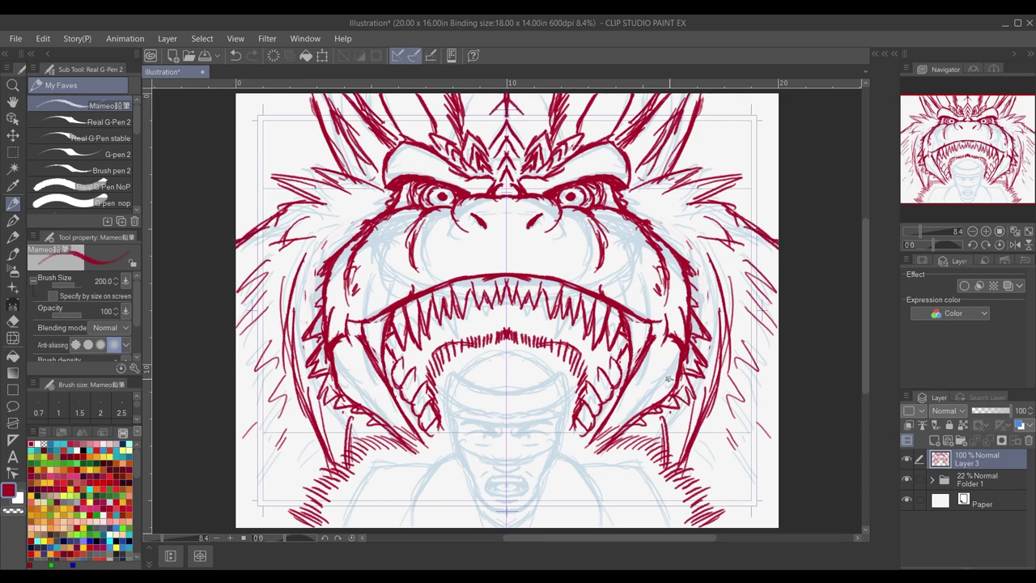
Refine the upper edge of the creature's snout, the inner eye corners and the cheek creases.
left_click_drag(504, 200, 516, 199)
left_click_drag(559, 207, 551, 231)
left_click_drag(675, 251, 662, 261)
left_click_drag(559, 200, 570, 205)
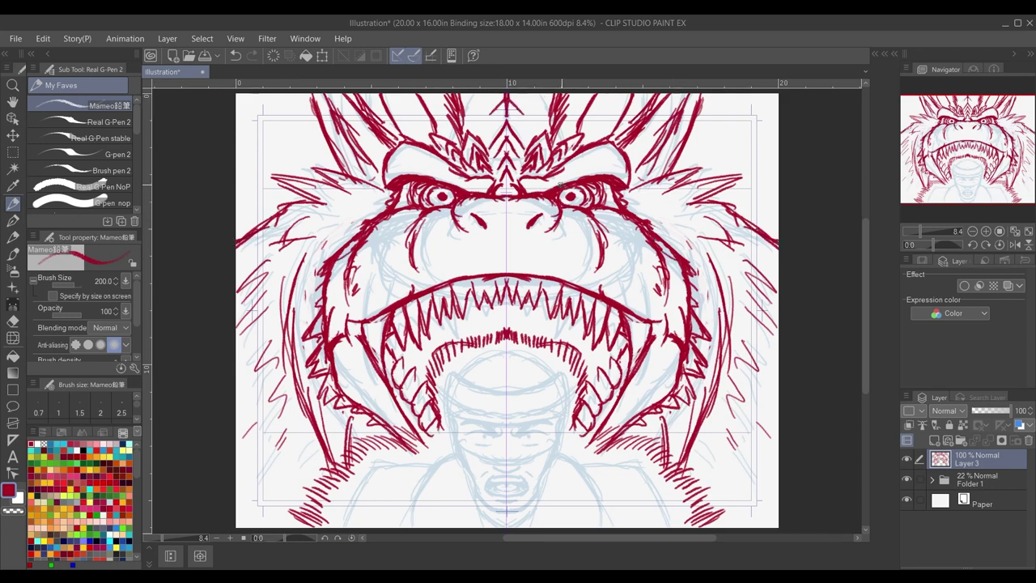
key("c")
key("c")
left_click_drag(597, 219, 604, 259)
Fill the upper side areas with branching spikes and loose mane strokes radiating out to the canvas edges.
left_click_drag(670, 176, 735, 147)
mouse_move(674, 171)
left_mouse_down()
mouse_move(699, 166)
mouse_move(718, 94)
left_mouse_up()
left_click_drag(701, 183, 773, 158)
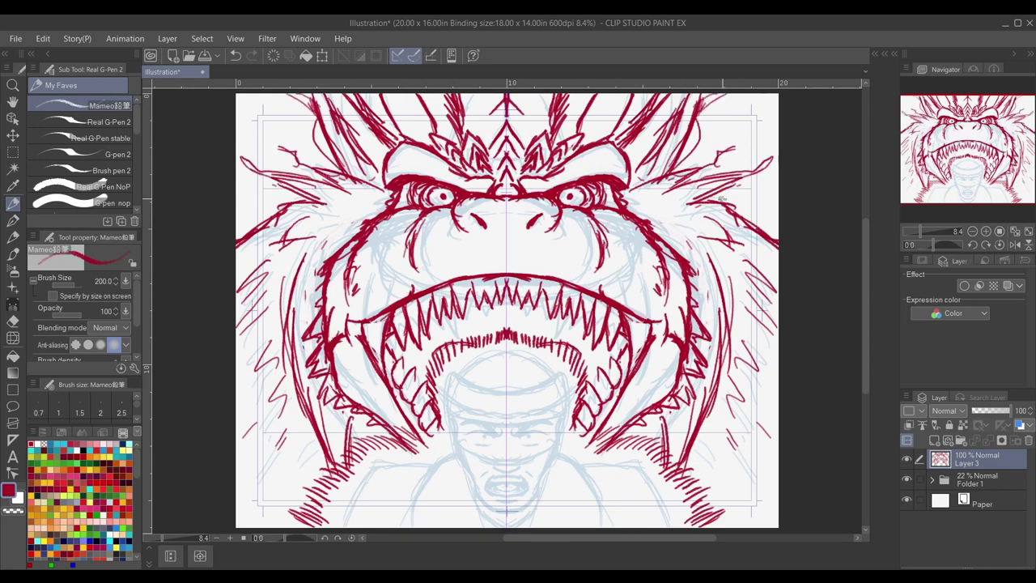
left_click_drag(718, 205, 777, 188)
left_click_drag(739, 211, 776, 220)
left_click_drag(764, 97, 701, 128)
left_click_drag(775, 128, 710, 151)
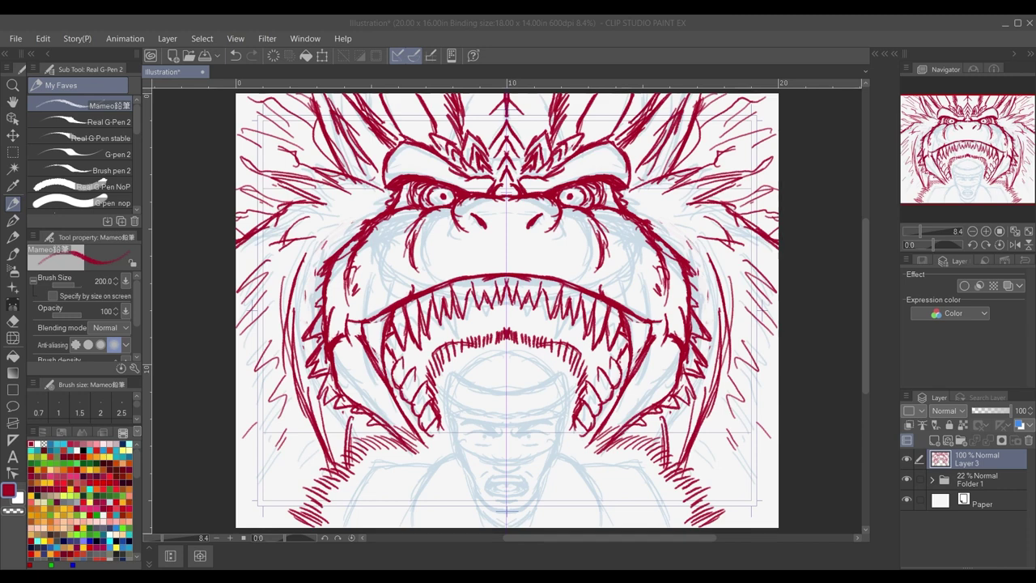
Save the illustration as MinusOneTrauma and expand Folder 1 to show its layers.
key("Return")
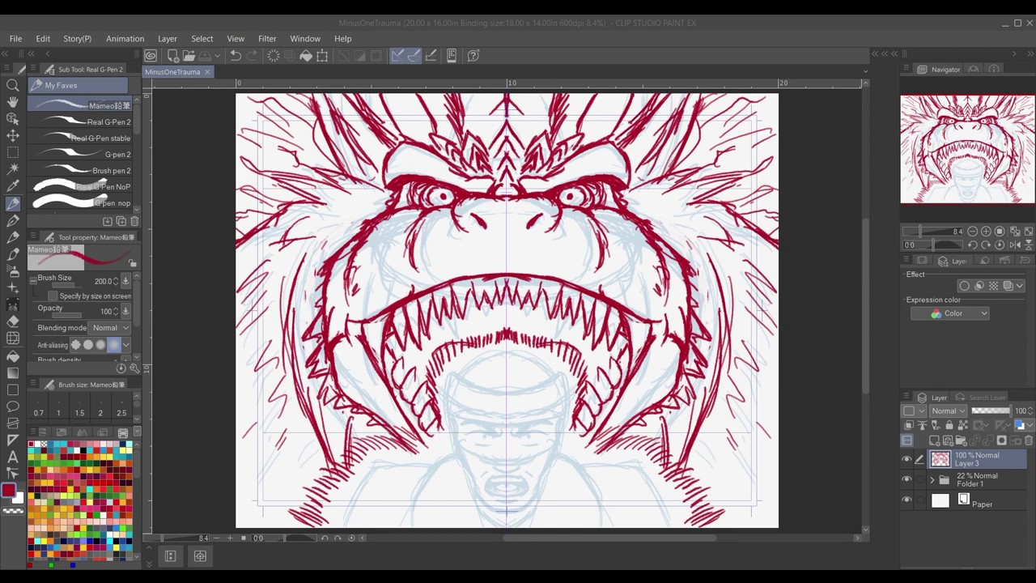
left_click(931, 478)
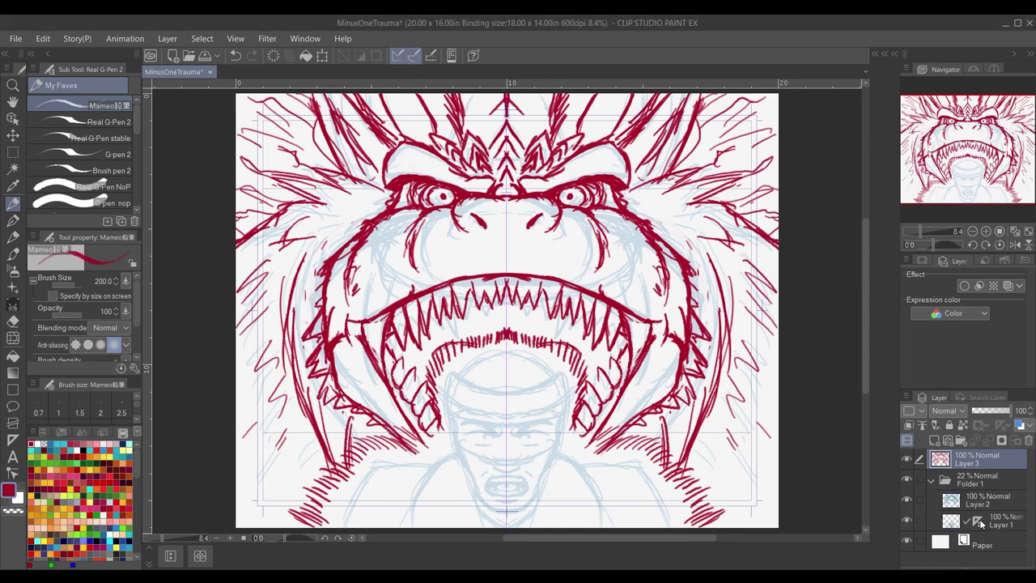
left_click(980, 523, "shift")
left_click(974, 464)
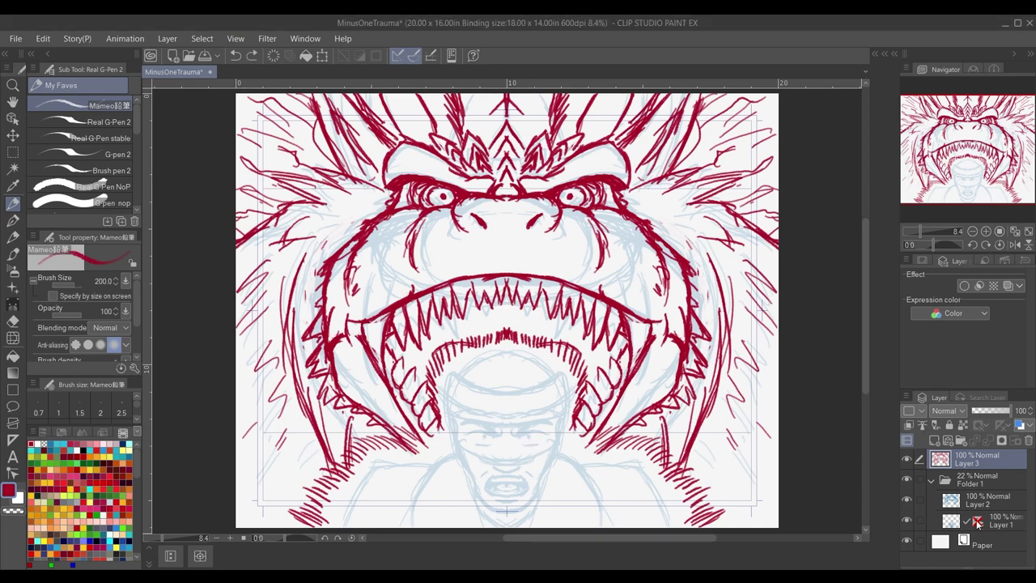
left_click(975, 459)
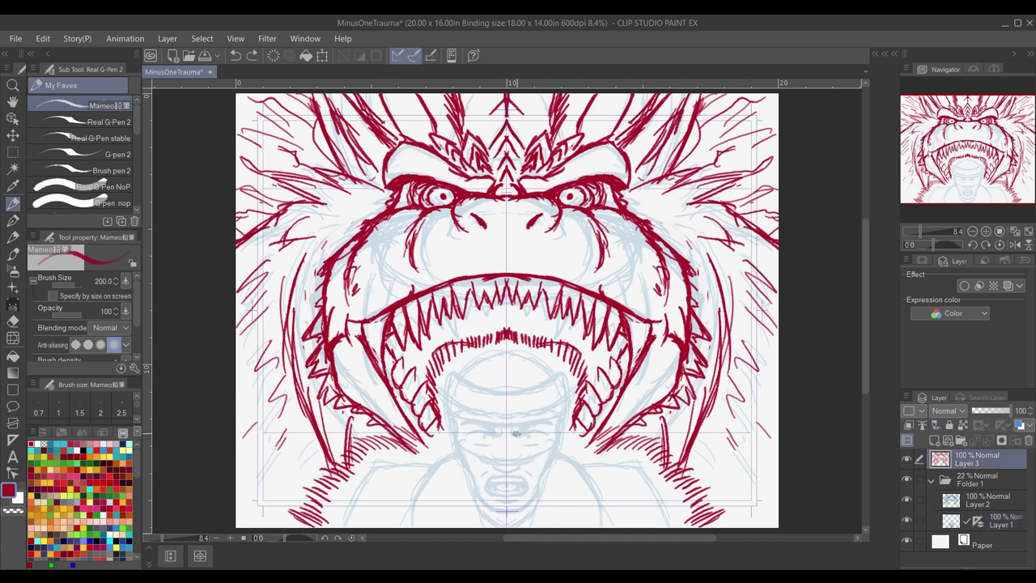
Draw the figure's angled, furrowed brows beneath a curved forehead line, with narrowed eyes below them.
mouse_move(517, 436)
left_mouse_down()
mouse_move(527, 426)
mouse_move(558, 434)
left_mouse_up()
key("ctrl+z")
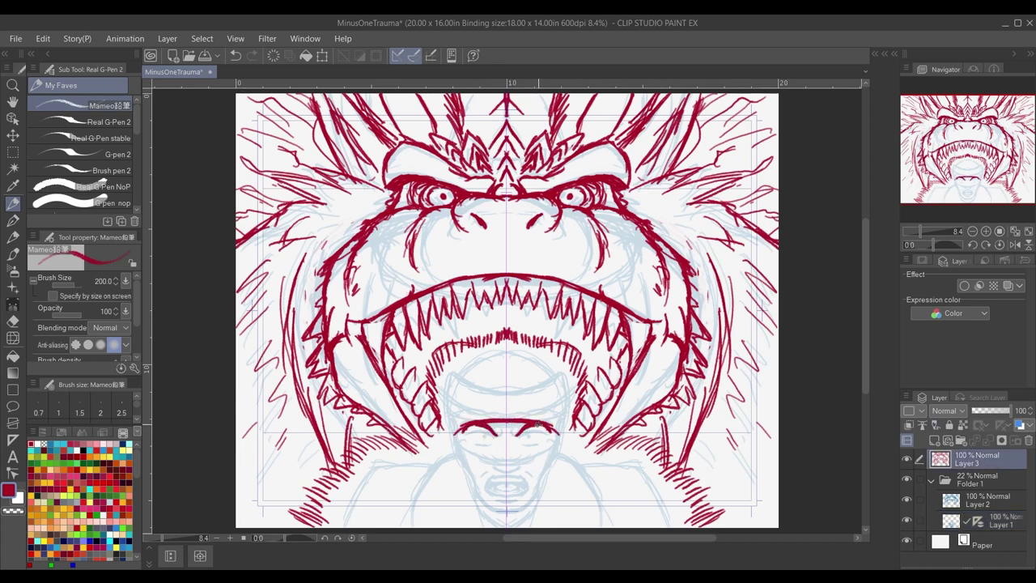
key("ctrl+z")
key("ctrl+z")
key("c")
left_click_drag(535, 428, 553, 431)
key("c")
key("ctrl+z")
key("ctrl+z")
mouse_move(516, 432)
left_mouse_down()
mouse_move(508, 435)
mouse_move(545, 434)
mouse_move(538, 444)
left_mouse_up()
key("ctrl+z")
key("ctrl+z")
key("ctrl+z")
key("ctrl+z")
Draw the symmetrical outline of the figure's face, from the sides of the head down to a rounded chin.
mouse_move(524, 447)
left_mouse_down()
mouse_move(563, 445)
mouse_move(555, 433)
mouse_move(536, 500)
left_mouse_up()
key("ctrl+z")
key("ctrl+z")
key("ctrl+z")
key("ctrl+z")
key("ctrl+z")
key("ctrl+z")
key("ctrl+z")
key("ctrl+z")
key("ctrl+z")
mouse_move(538, 496)
left_mouse_down()
mouse_move(500, 511)
mouse_move(479, 499)
mouse_move(504, 512)
left_mouse_up()
key("ctrl+z")
key("ctrl+z")
key("ctrl+z")
Refine the figure's cheeks and eyes, and draw the base of the nose with creases beside it.
mouse_move(476, 442)
left_mouse_down()
mouse_move(489, 441)
mouse_move(507, 470)
mouse_move(484, 476)
left_mouse_up()
key("ctrl+z")
key("c")
mouse_move(540, 446)
left_mouse_down()
mouse_move(522, 443)
mouse_move(539, 445)
left_mouse_up()
key("c")
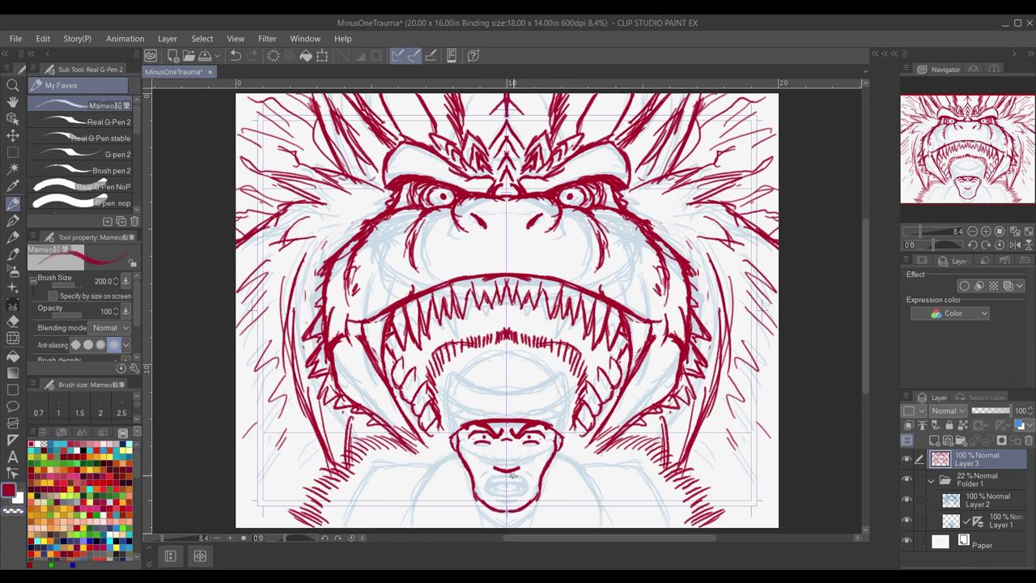
mouse_move(490, 474)
left_mouse_down()
mouse_move(483, 484)
mouse_move(507, 476)
mouse_move(483, 481)
left_mouse_up()
key("c")
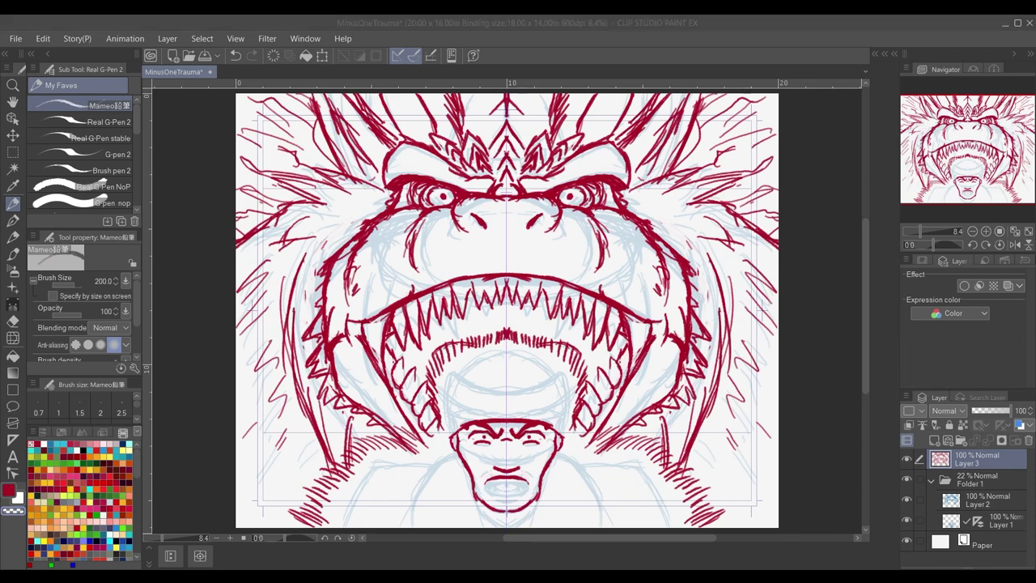
key("ctrl+z")
key("c")
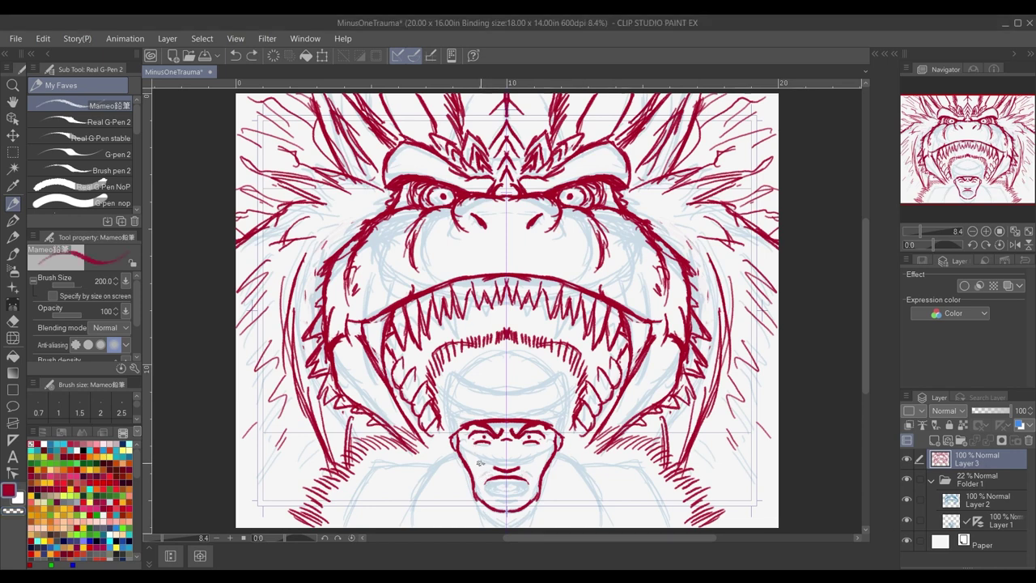
mouse_move(489, 471)
left_mouse_down()
mouse_move(482, 478)
mouse_move(504, 495)
left_mouse_up()
key("ctrl+z")
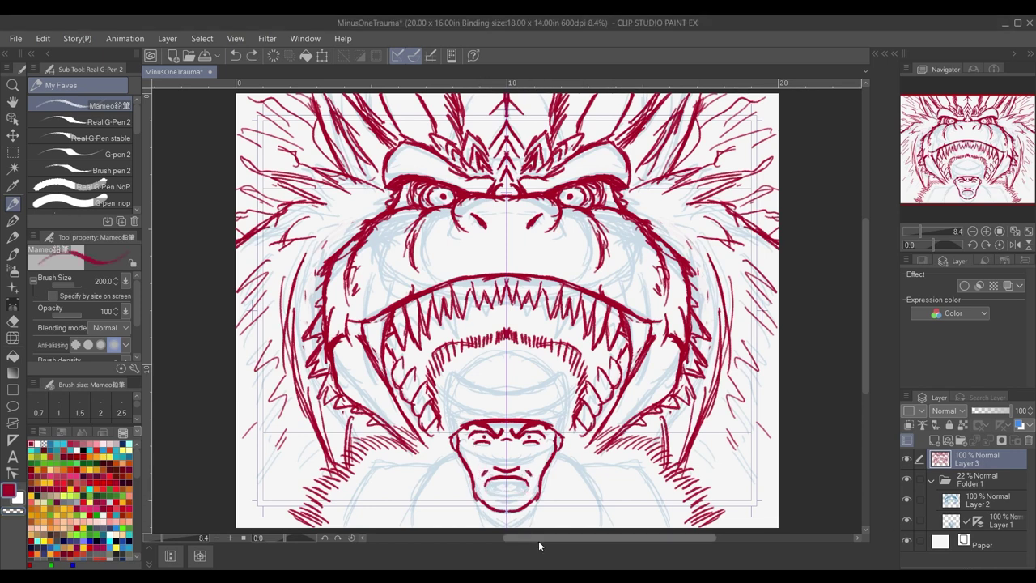
Draw vertical hair strokes along both temples above the figure's ears.
mouse_move(447, 422)
left_mouse_down()
mouse_move(451, 441)
mouse_move(448, 426)
left_mouse_up()
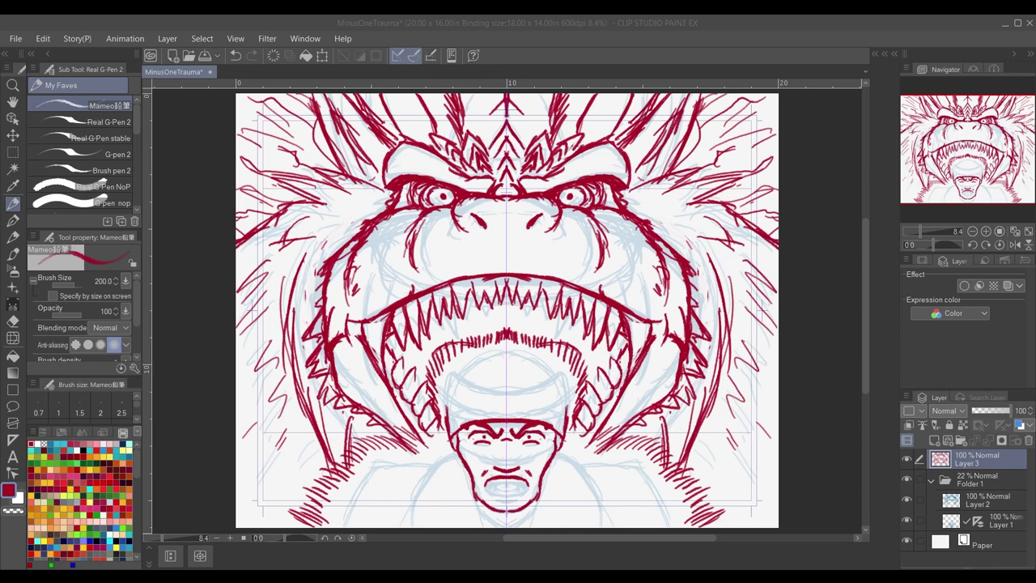
key("ctrl+z")
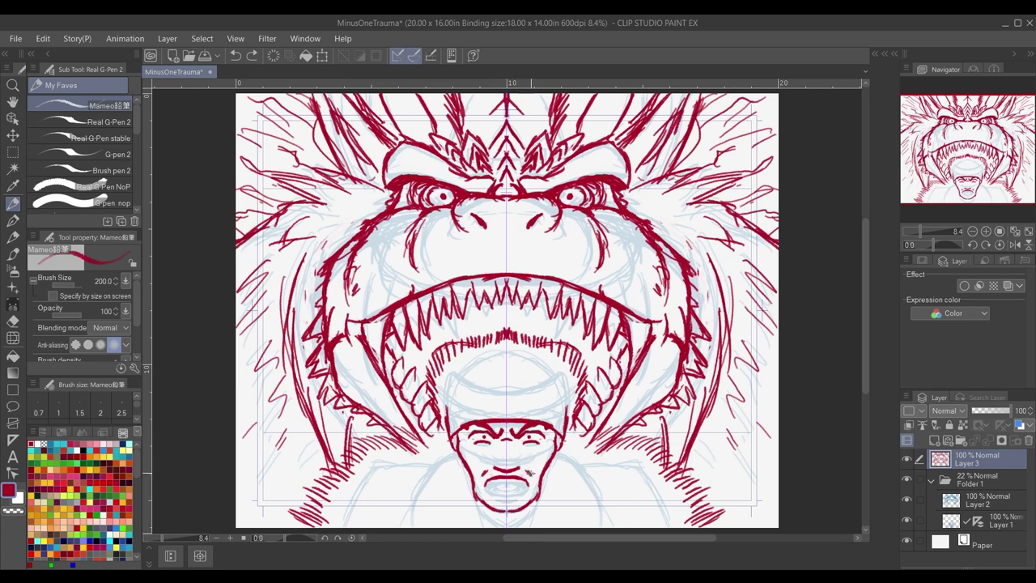
Draw the outline of the figure's open, shouting mouth beneath the nose.
key("c")
mouse_move(531, 473)
left_mouse_down()
mouse_move(491, 494)
mouse_move(510, 500)
left_mouse_up()
key("c")
key("ctrl+z")
key("ctrl+z")
mouse_move(488, 486)
left_mouse_down()
mouse_move(508, 504)
mouse_move(489, 474)
mouse_move(496, 486)
left_mouse_up()
key("ctrl+z")
key("ctrl+z")
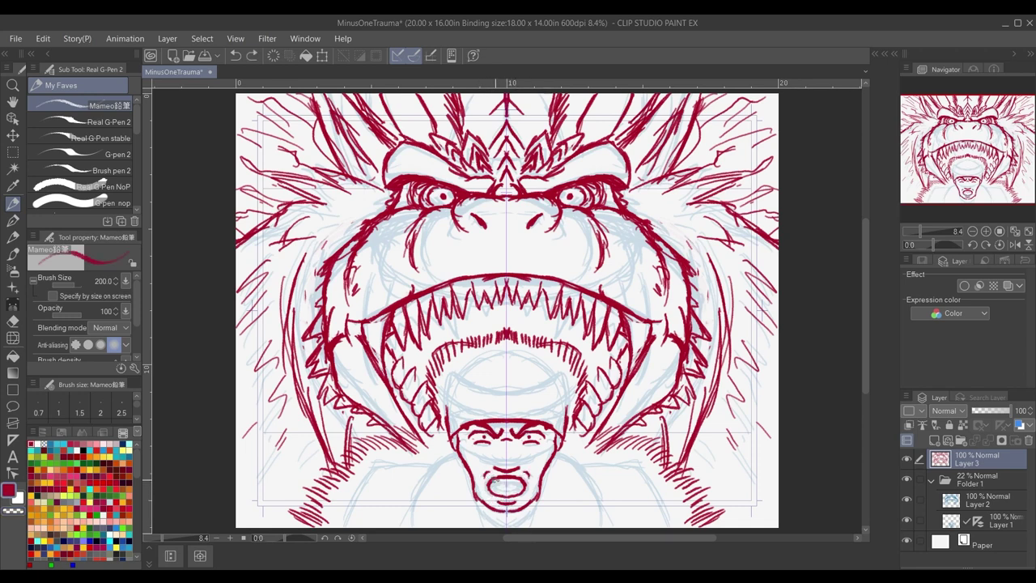
Darken the inside of the figure's open mouth and clean up the lips and chin line.
left_click_drag(488, 484, 491, 491)
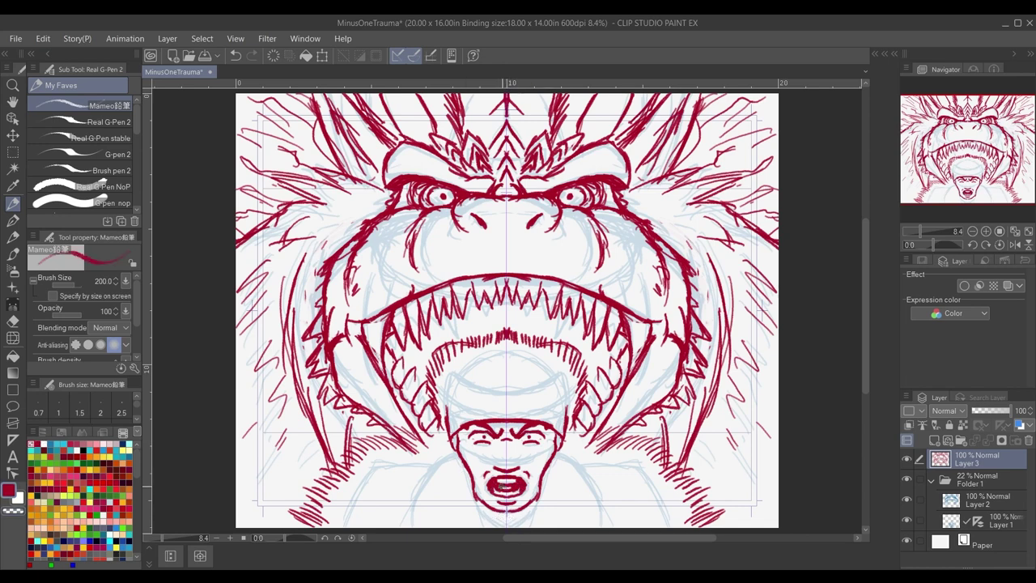
key("ctrl+z")
key("c")
mouse_move(501, 493)
left_mouse_down()
mouse_move(520, 491)
mouse_move(493, 481)
mouse_move(487, 510)
left_mouse_up()
key("c")
key("c")
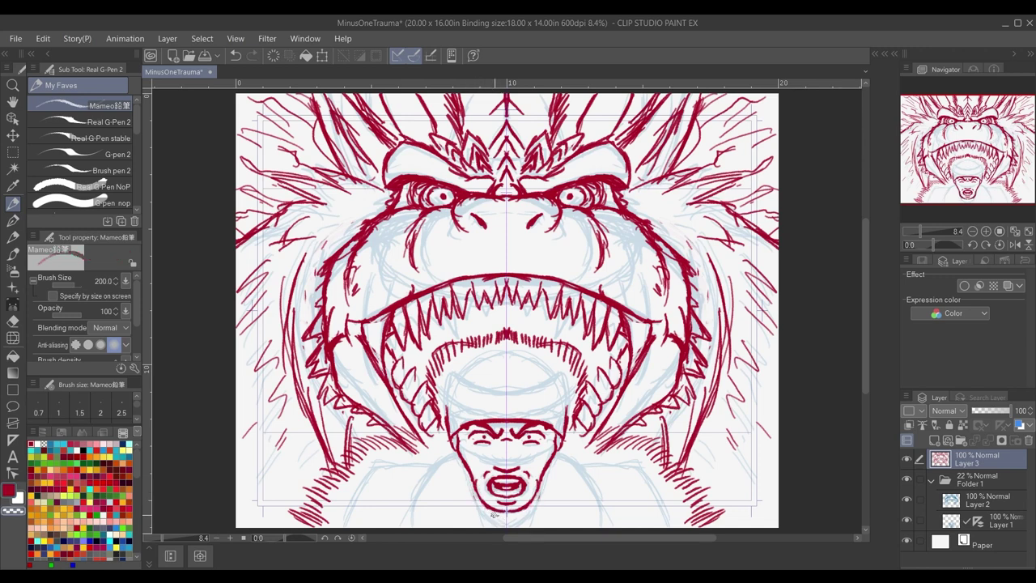
key("c")
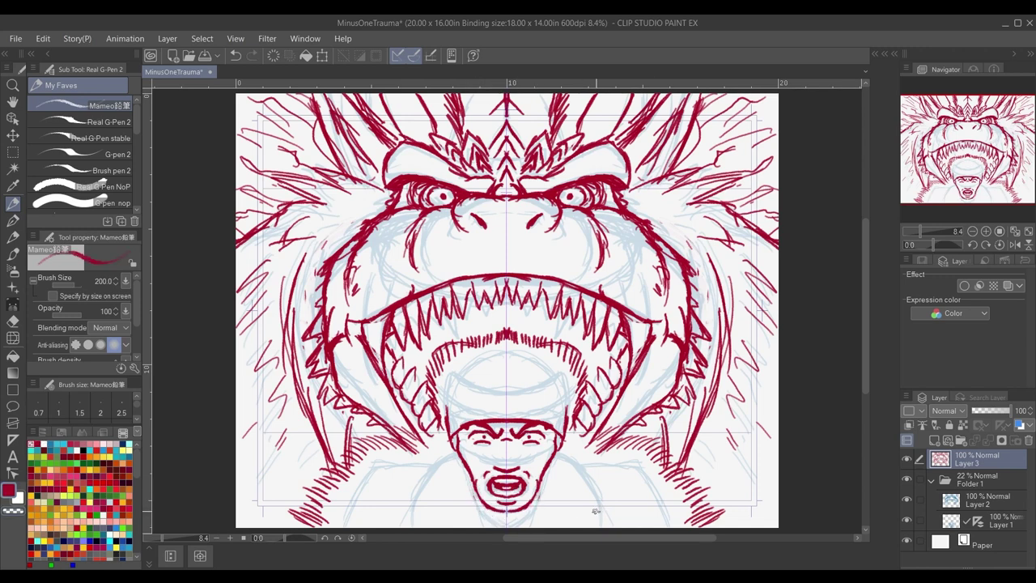
Draw a shaggy fur collar down both sides of the figure's neck, plus the shoulders, arms and sleeve folds.
left_click_drag(452, 443, 411, 528)
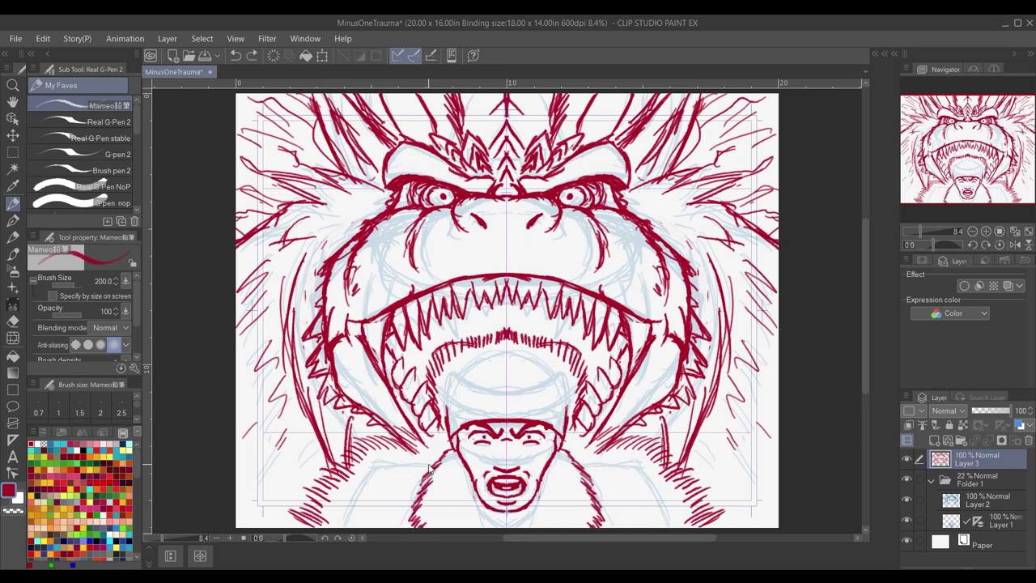
mouse_move(435, 467)
left_mouse_down()
mouse_move(377, 466)
mouse_move(340, 527)
left_mouse_up()
key("ctrl+z")
left_click_drag(370, 468, 344, 527)
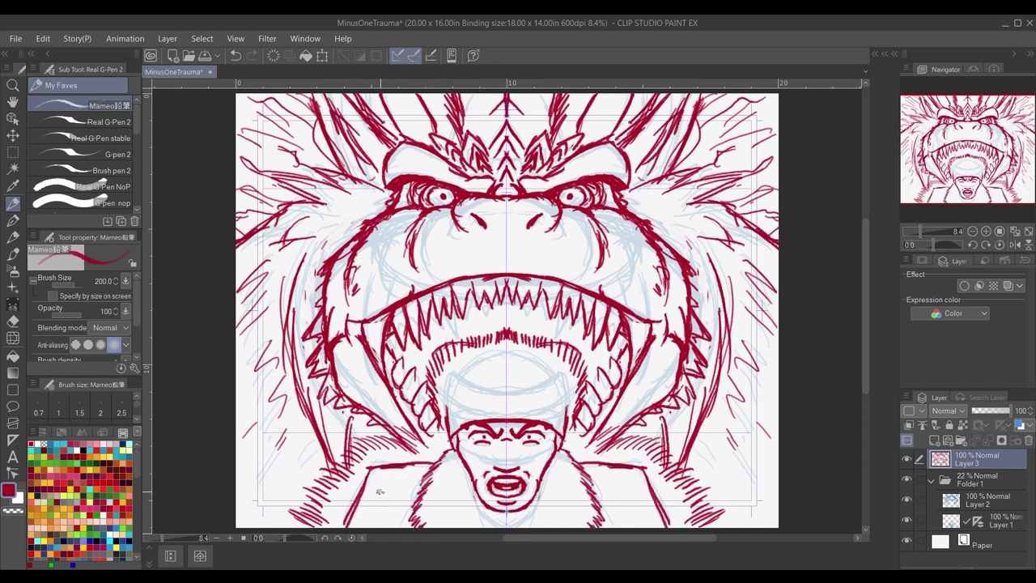
left_click_drag(379, 492, 388, 522)
Turn off Layer 1's symmetry ruler and make Layer 3 the active layer again.
left_click(981, 524)
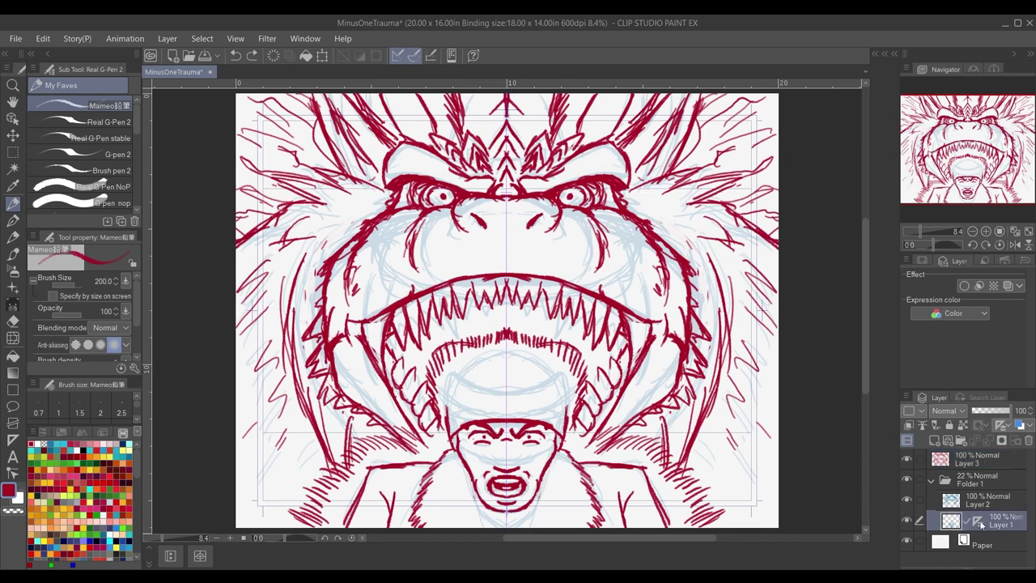
left_click(1001, 426)
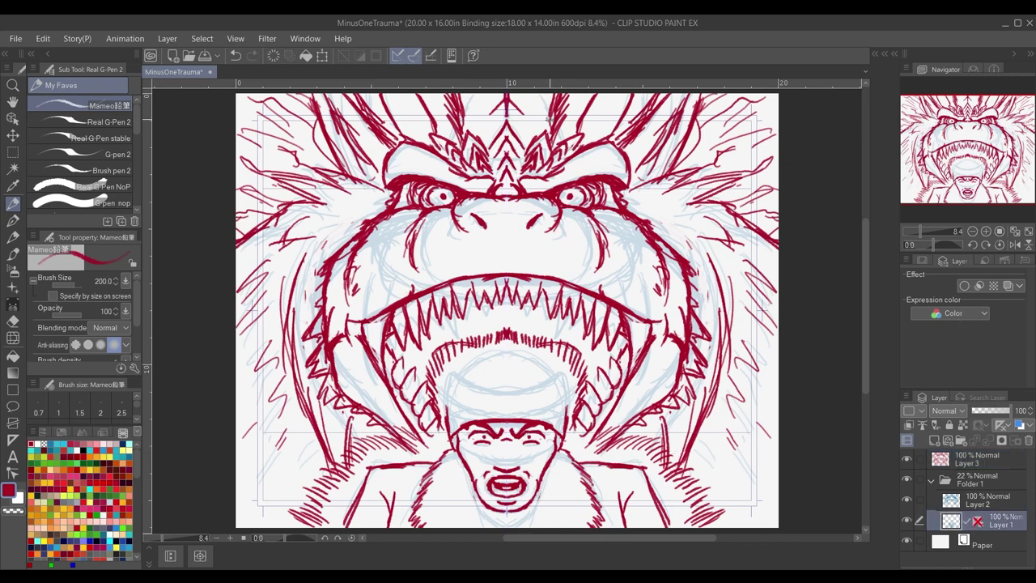
left_click(979, 459)
Draw an asymmetrical hair lock over the figure's forehead and the rounded contour of the top of the head.
mouse_move(480, 387)
left_mouse_down()
mouse_move(497, 411)
mouse_move(490, 380)
mouse_move(531, 406)
mouse_move(501, 411)
left_mouse_up()
key("ctrl+z")
key("ctrl+z")
left_click_drag(490, 386, 509, 414)
mouse_move(458, 379)
left_mouse_down()
mouse_move(483, 390)
mouse_move(441, 398)
mouse_move(482, 355)
mouse_move(449, 390)
mouse_move(479, 386)
mouse_move(471, 381)
mouse_move(520, 349)
mouse_move(551, 371)
left_mouse_up()
key("ctrl+z")
left_click_drag(523, 353, 556, 373)
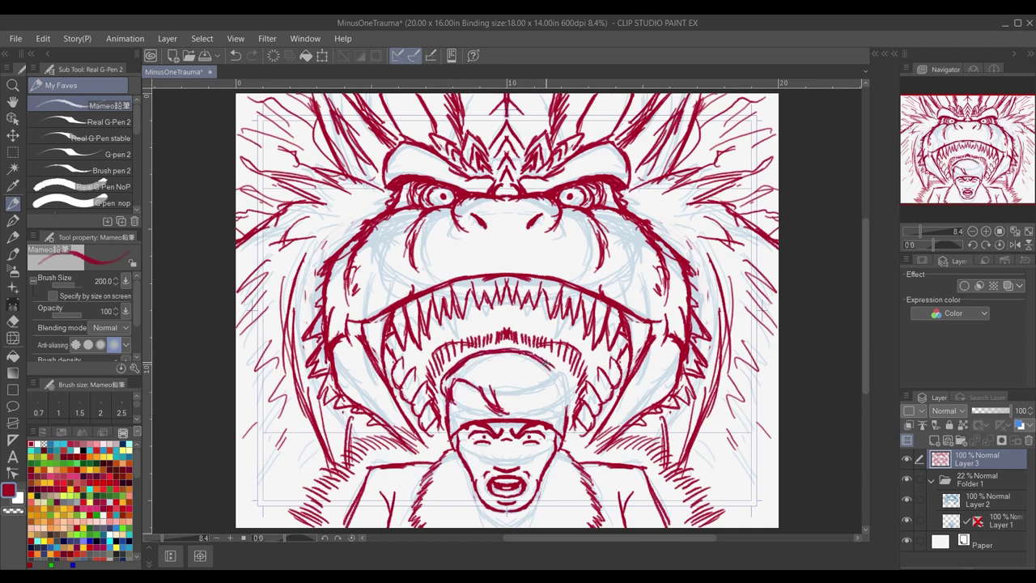
Erase the middle of the short-stroke arch above the figure's head and clean up the head's top contour.
key("ctrl+z")
key("ctrl+z")
key("c")
mouse_move(510, 339)
left_mouse_down()
mouse_move(463, 348)
mouse_move(513, 334)
left_mouse_up()
mouse_move(509, 351)
left_mouse_down()
mouse_move(462, 362)
mouse_move(478, 351)
mouse_move(547, 361)
left_mouse_up()
key("c")
Draw jagged, side-swept hair locks across the figure's forehead.
left_click_drag(491, 387, 521, 404)
left_click_drag(510, 392, 533, 404)
mouse_move(535, 398)
left_mouse_down()
mouse_move(531, 388)
mouse_move(575, 410)
mouse_move(547, 359)
mouse_move(566, 416)
mouse_move(546, 395)
left_mouse_up()
key("ctrl+z")
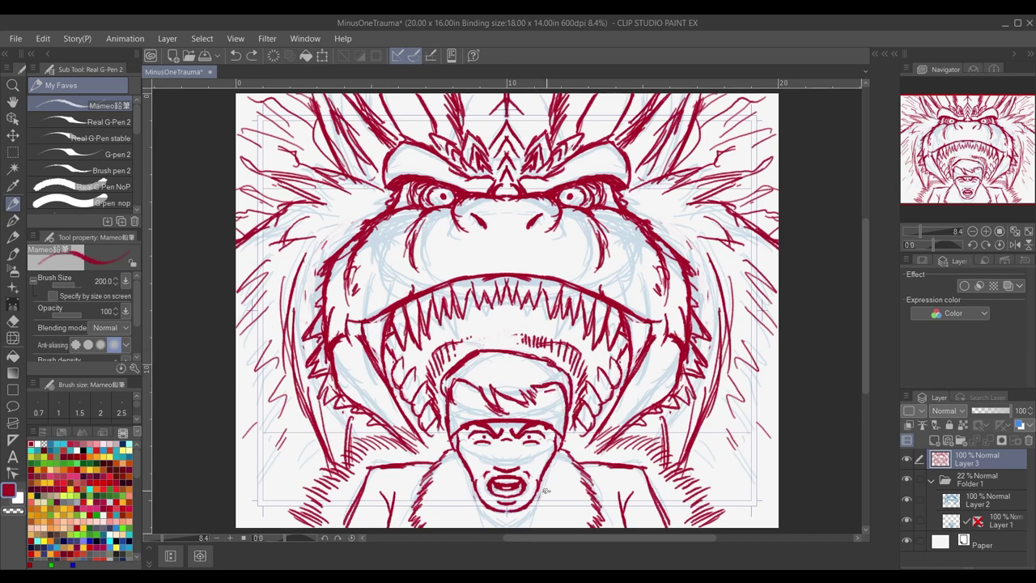
Draw the figure's neck lines, open collar flap and the shadow beneath the chin.
mouse_move(548, 475)
left_mouse_down()
mouse_move(560, 509)
mouse_move(552, 525)
mouse_move(504, 528)
left_mouse_up()
left_click_drag(462, 462, 490, 526)
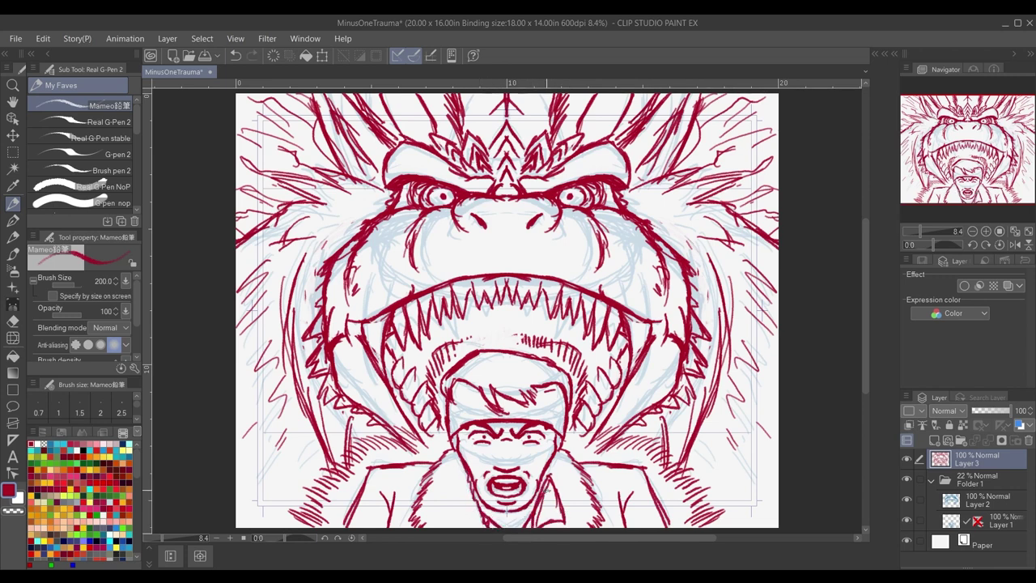
left_click_drag(542, 469, 549, 487)
left_click_drag(477, 496, 510, 518)
key("ctrl+z")
Rework the figure's nose with asymmetrical strokes.
mouse_move(530, 437)
left_mouse_down()
mouse_move(495, 460)
mouse_move(504, 470)
left_mouse_up()
key("ctrl+z")
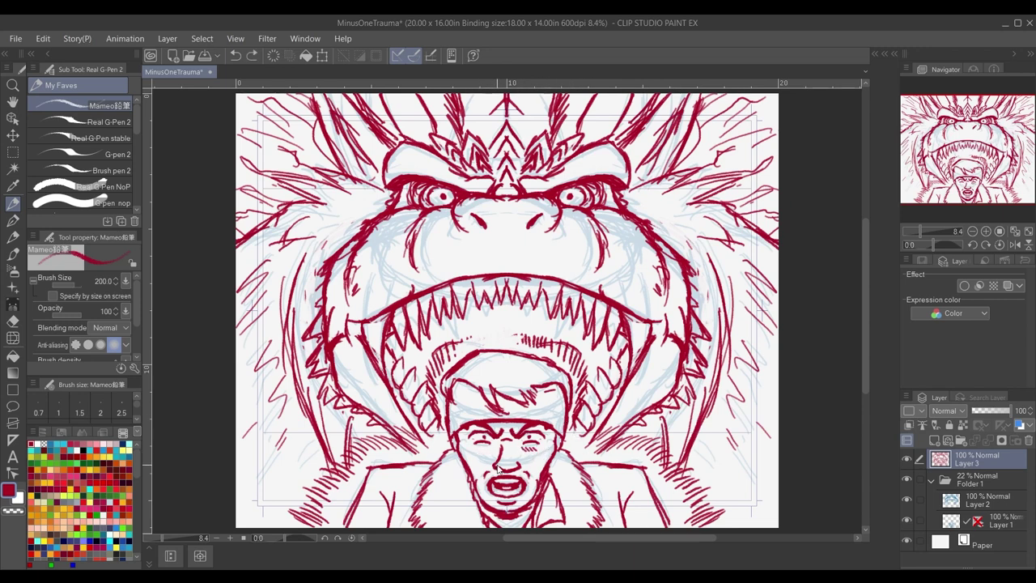
key("ctrl+z")
Turn on Layer 1's symmetry ruler, reactivate Layer 3 and draw wrinkles beneath the figure's eyes.
left_click(981, 523)
left_click(978, 522, "shift")
left_click(955, 466)
mouse_move(523, 450)
left_mouse_down()
mouse_move(542, 448)
mouse_move(531, 450)
left_mouse_up()
key("ctrl+z")
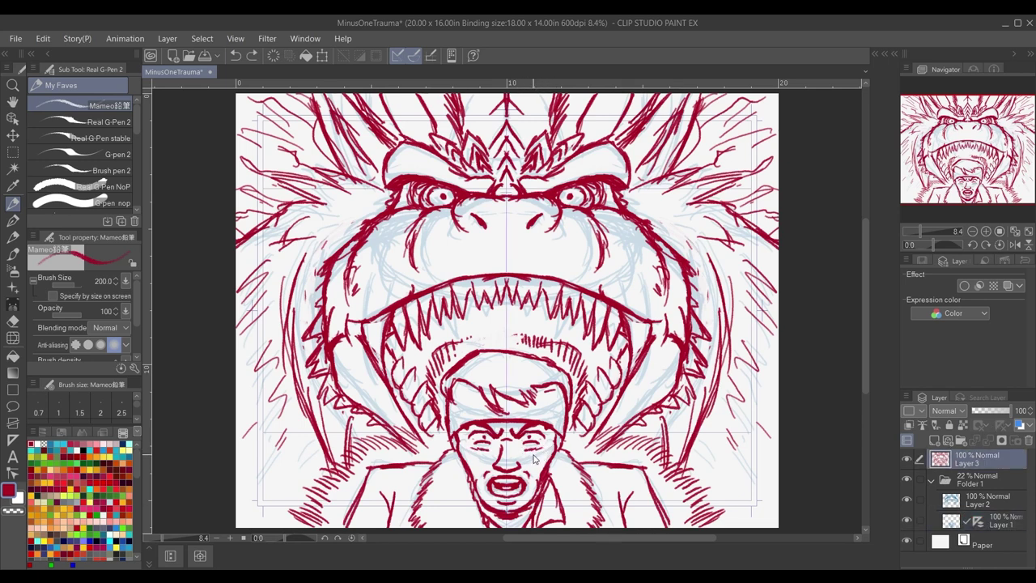
key("ctrl+z")
Refine the cheek folds, the side of the face and the inside of the figure's open mouth.
mouse_move(491, 459)
left_mouse_down()
mouse_move(484, 474)
mouse_move(533, 496)
left_mouse_up()
key("ctrl+z")
key("ctrl+z")
key("ctrl+z")
key("ctrl+z")
left_click_drag(456, 436, 457, 447)
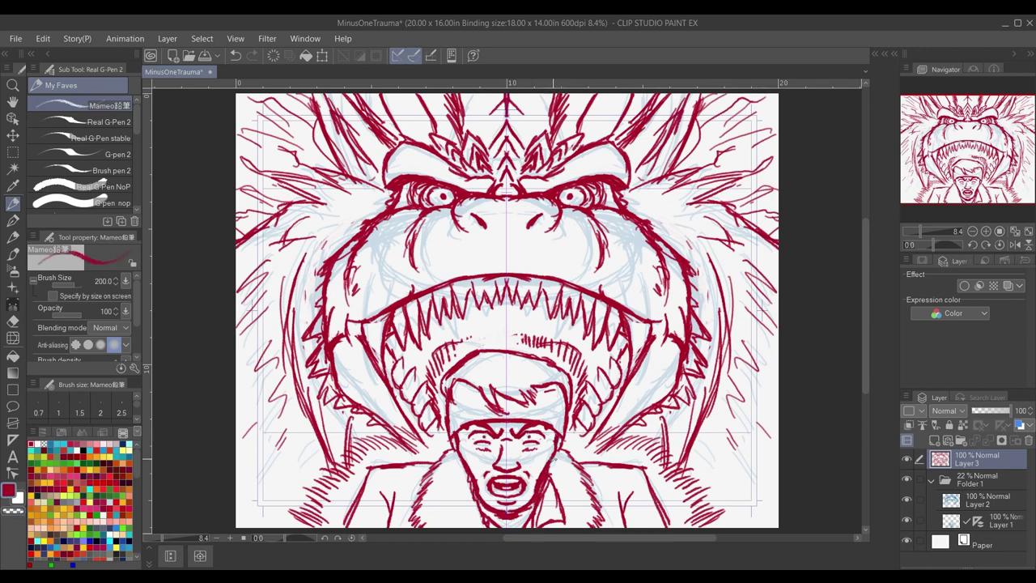
left_click_drag(495, 486, 517, 487)
Turn off Layer 1's symmetry ruler and crosshatch a patch on the figure's headband on Layer 3.
left_click(981, 522)
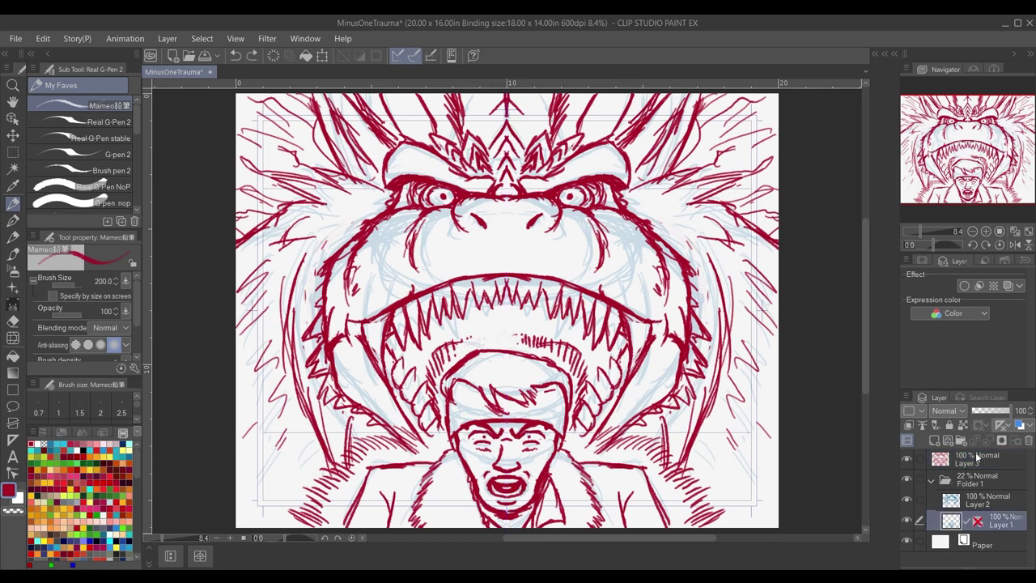
left_click(978, 458)
left_click_drag(472, 400, 461, 421)
mouse_move(480, 401)
left_mouse_down()
mouse_move(467, 420)
mouse_move(481, 408)
left_mouse_up()
left_click_drag(456, 413, 479, 415)
Fill the figure's hair with dense swept hatching that follows the locks.
mouse_move(488, 375)
left_mouse_down()
mouse_move(510, 395)
mouse_move(540, 394)
left_mouse_up()
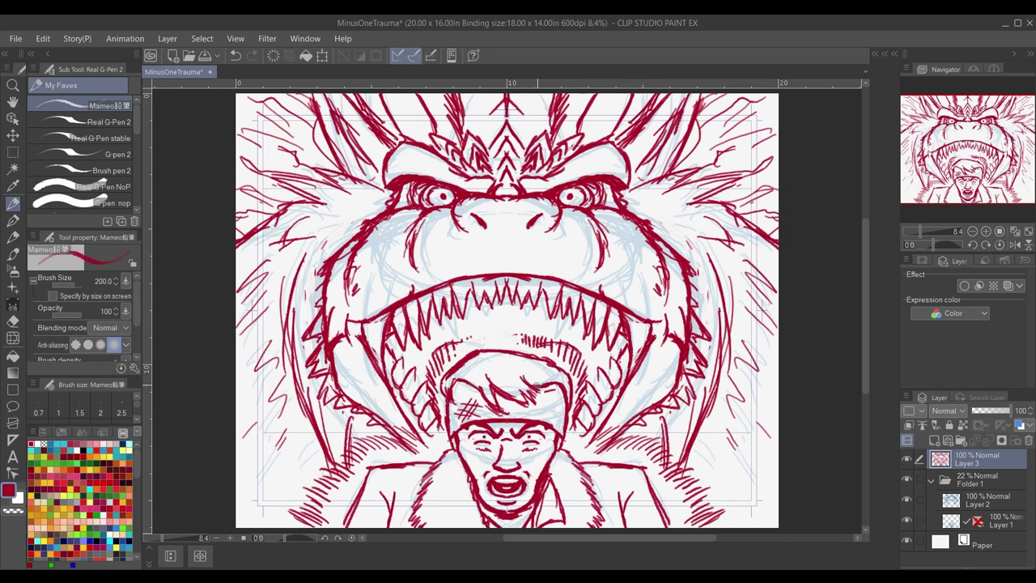
left_click_drag(463, 374, 439, 398)
mouse_move(487, 356)
left_mouse_down()
mouse_move(450, 376)
mouse_move(468, 374)
left_mouse_up()
mouse_move(495, 376)
left_mouse_down()
mouse_move(462, 401)
mouse_move(481, 406)
left_mouse_up()
mouse_move(514, 357)
left_mouse_down()
mouse_move(489, 372)
mouse_move(498, 372)
left_mouse_up()
mouse_move(551, 361)
left_mouse_down()
mouse_move(495, 398)
mouse_move(541, 384)
mouse_move(558, 396)
left_mouse_up()
left_click_drag(523, 356, 466, 366)
mouse_move(536, 355)
left_mouse_down()
mouse_move(486, 366)
mouse_move(496, 374)
left_mouse_up()
left_click_drag(505, 364, 465, 376)
left_click_drag(547, 365, 518, 374)
left_click_drag(509, 374, 481, 397)
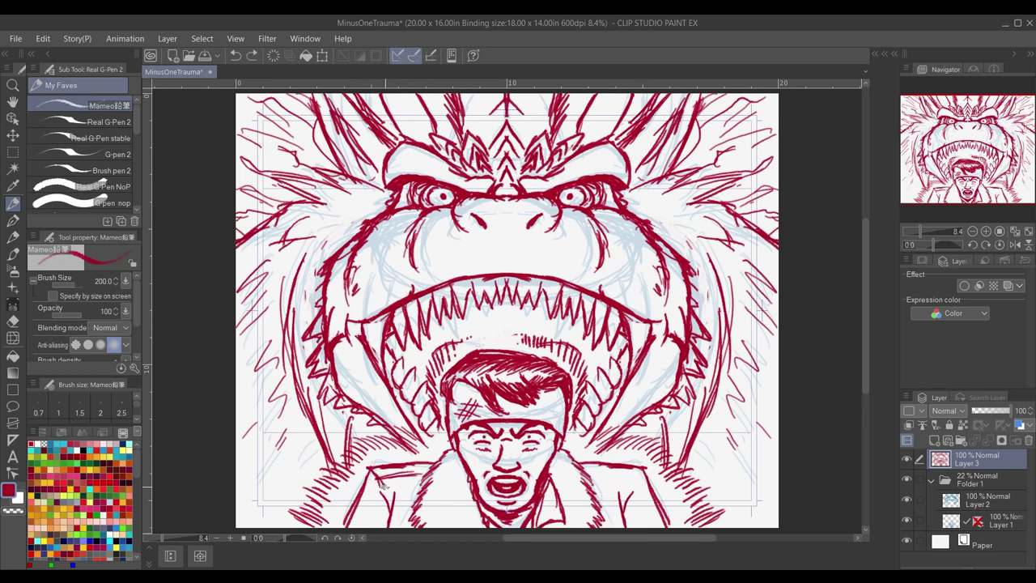
Draw the jacket's sleeve, shoulder and lapel fold lines with Layer 1's symmetry ruler turned on.
left_click_drag(374, 481, 353, 526)
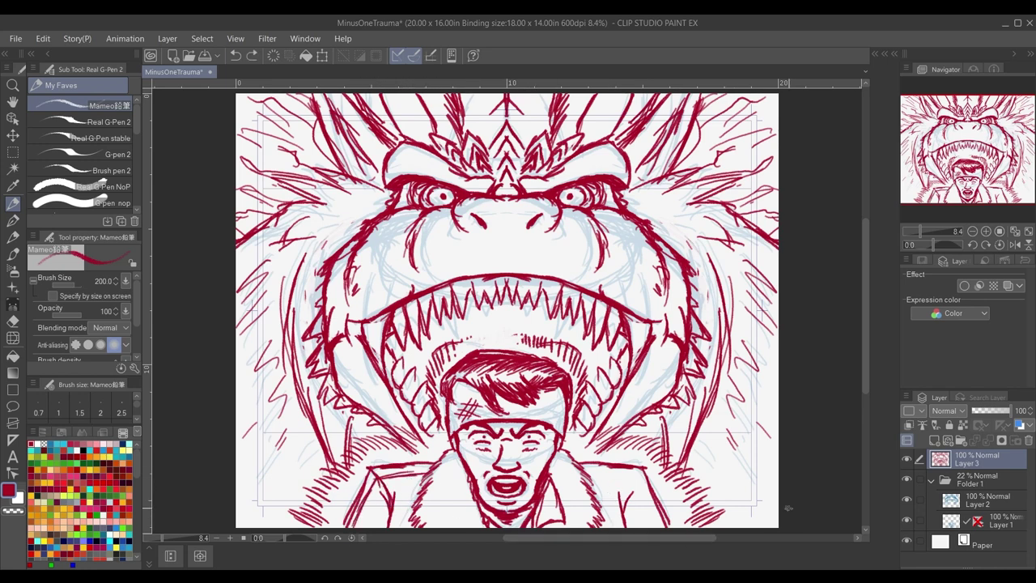
left_click(977, 522)
left_click(984, 459)
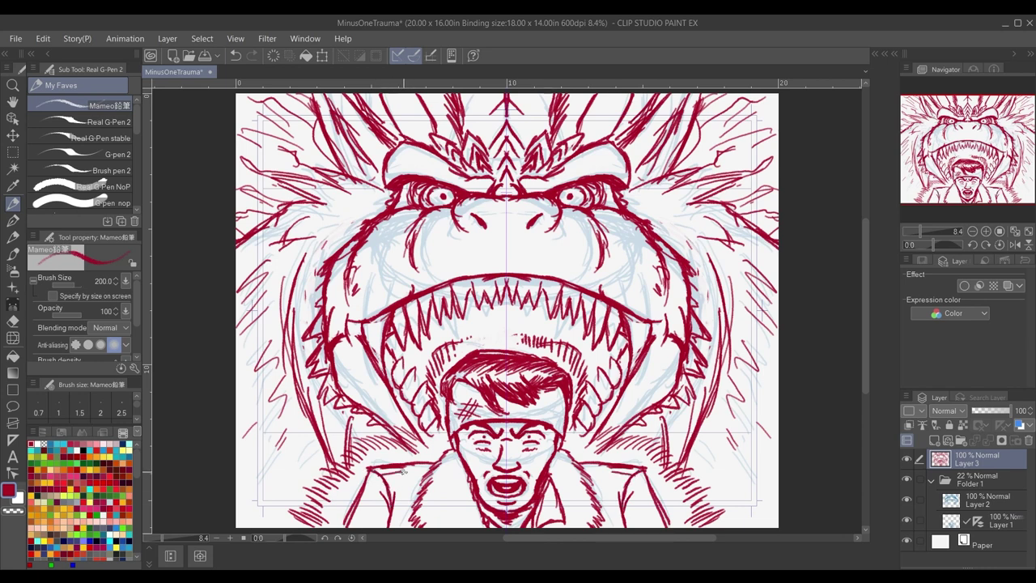
left_click_drag(429, 469, 353, 527)
left_click_drag(395, 469, 405, 496)
left_click_drag(417, 467, 409, 495)
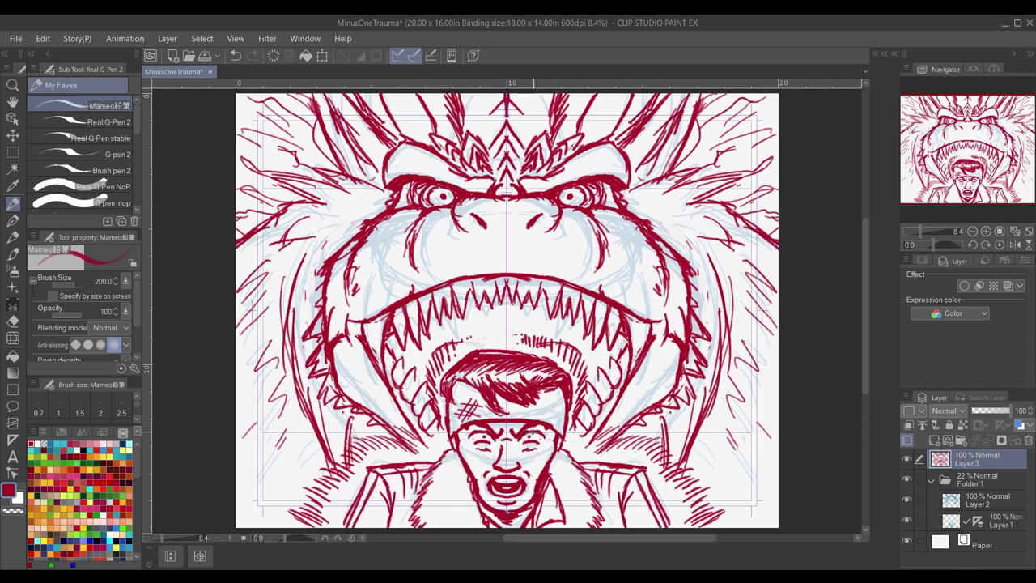
Hide and collapse Folder 1, lower Layer 3's opacity to 28% and add a new layer above it.
left_click(906, 479)
left_click(932, 480)
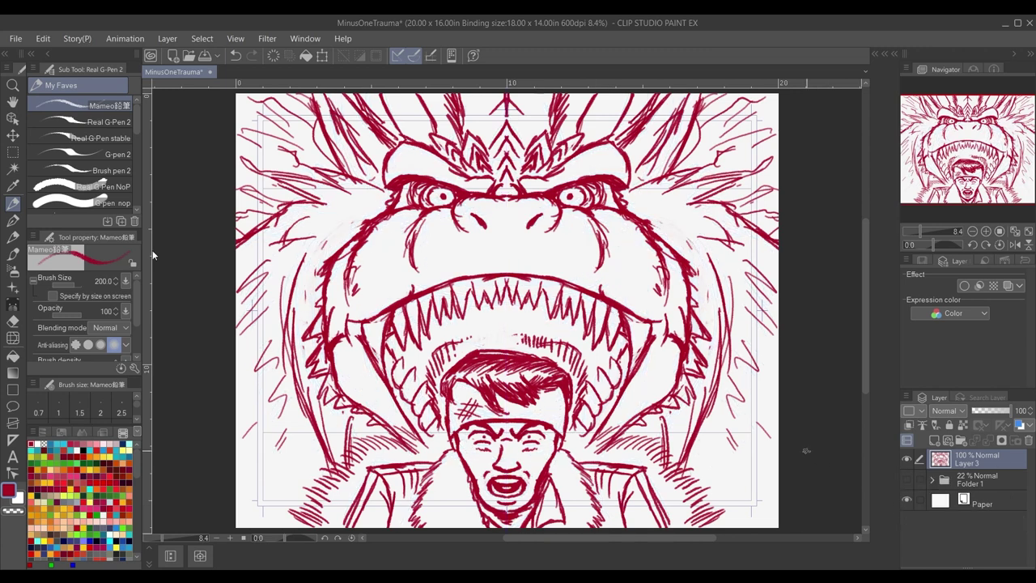
left_click(983, 412)
left_click(934, 440)
Ink the outline of the figure's headband in black with the Real G-Pen 2.
left_click(89, 122)
left_click(49, 433)
left_click(54, 530)
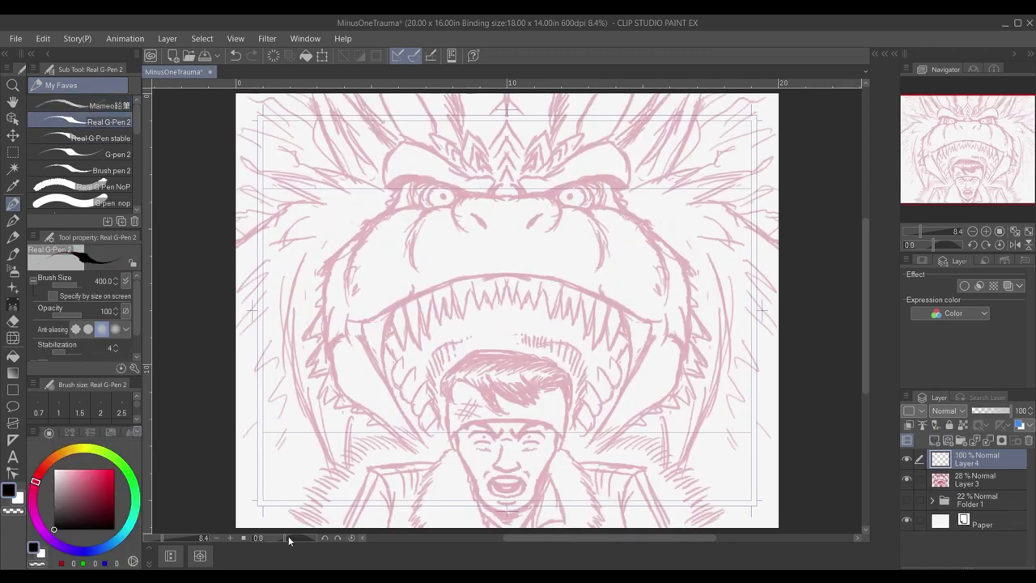
scroll(530, 453, "up", 1)
mouse_move(437, 437)
left_mouse_down()
mouse_move(555, 421)
mouse_move(571, 437)
mouse_move(574, 397)
mouse_move(433, 405)
mouse_move(425, 379)
mouse_move(441, 397)
left_mouse_up()
key("ctrl+z")
mouse_move(444, 397)
left_mouse_down()
mouse_move(427, 366)
mouse_move(463, 329)
mouse_move(536, 337)
mouse_move(579, 350)
mouse_move(560, 341)
mouse_move(580, 364)
mouse_move(579, 405)
left_mouse_up()
key("ctrl+z")
Ink the outer hair contour and the jagged side-swept locks, and begin shading the hair black.
left_click_drag(443, 367, 493, 403)
mouse_move(480, 387)
left_mouse_down()
mouse_move(498, 403)
mouse_move(509, 395)
left_mouse_up()
key("ctrl+z")
mouse_move(478, 357)
left_mouse_down()
mouse_move(514, 400)
mouse_move(548, 396)
left_mouse_up()
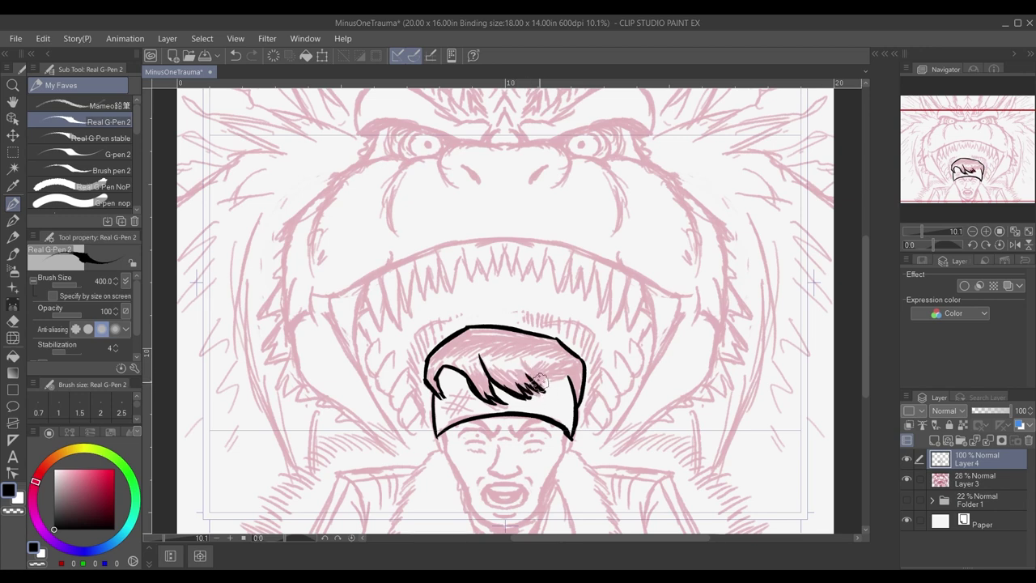
mouse_move(517, 352)
left_mouse_down()
mouse_move(540, 390)
mouse_move(610, 371)
mouse_move(612, 354)
left_mouse_up()
mouse_move(478, 333)
left_mouse_down()
mouse_move(474, 306)
mouse_move(474, 326)
mouse_move(500, 328)
mouse_move(493, 316)
mouse_move(516, 326)
mouse_move(526, 362)
left_mouse_up()
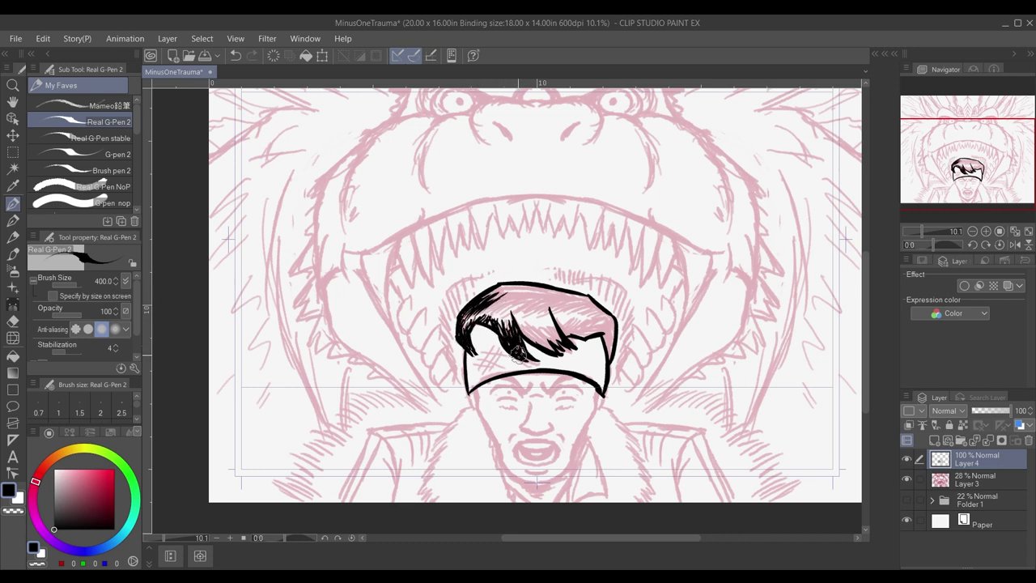
Undo the latest hair hatching and reshade the fringe and crown with heavy black strokes.
left_click_drag(489, 303, 520, 284)
key("ctrl+z")
key("ctrl+z")
key("ctrl+z")
key("ctrl+z")
key("ctrl+z")
key("ctrl+z")
mouse_move(469, 350)
left_mouse_down()
mouse_move(479, 300)
mouse_move(535, 296)
mouse_move(502, 288)
mouse_move(584, 300)
mouse_move(612, 335)
left_mouse_up()
key("ctrl+z")
mouse_move(498, 324)
left_mouse_down()
mouse_move(528, 361)
mouse_move(503, 328)
mouse_move(463, 320)
mouse_move(486, 300)
mouse_move(532, 297)
mouse_move(493, 304)
mouse_move(469, 330)
left_mouse_up()
mouse_move(536, 287)
left_mouse_down()
mouse_move(518, 309)
mouse_move(548, 296)
left_mouse_up()
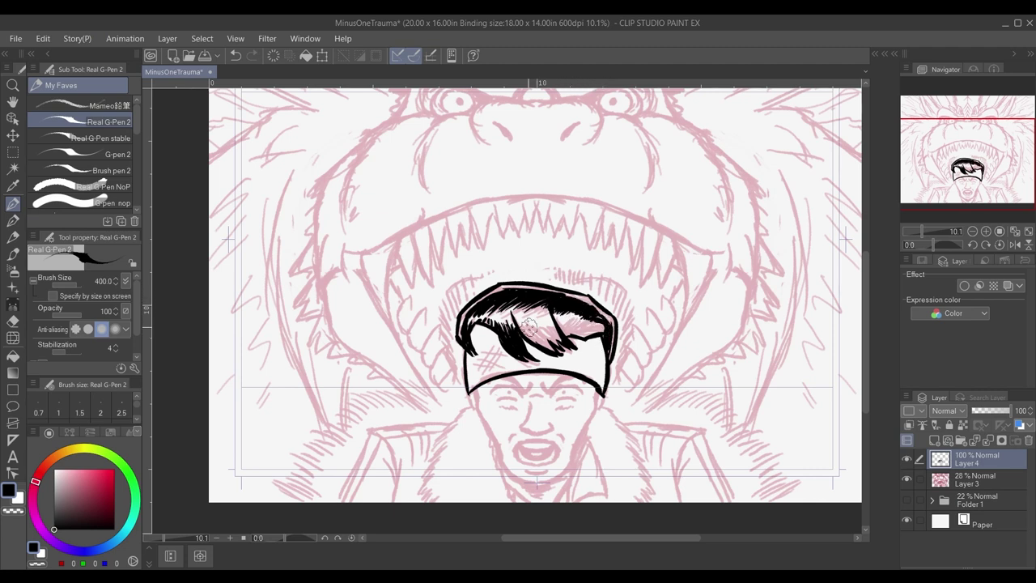
Hatch the middle of the hair in black and carve thin highlights into it with transparent colour.
left_click_drag(529, 326, 531, 338)
mouse_move(535, 329)
left_mouse_down()
mouse_move(548, 347)
mouse_move(515, 345)
mouse_move(544, 350)
left_mouse_up()
mouse_move(585, 315)
left_mouse_down()
mouse_move(553, 342)
mouse_move(572, 343)
mouse_move(571, 327)
left_mouse_up()
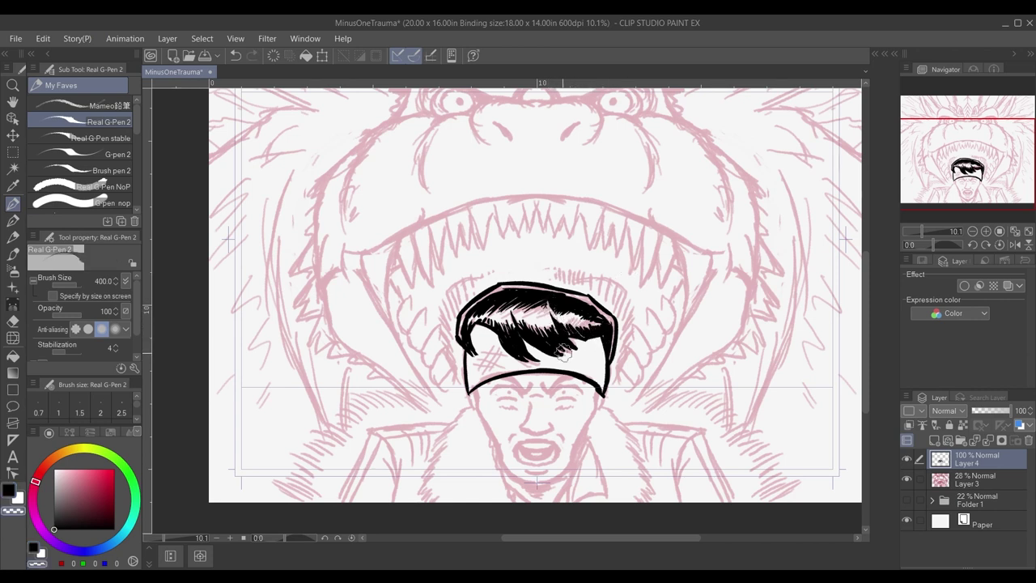
key("c")
mouse_move(484, 301)
left_mouse_down()
mouse_move(468, 327)
mouse_move(507, 321)
left_mouse_up()
left_click_drag(597, 323, 569, 331)
Ink the figure's ears and the contour of the face from the temples down to the chin.
left_click_drag(471, 392, 474, 403)
key("ctrl+z")
mouse_move(537, 364)
left_mouse_down()
mouse_move(532, 295)
mouse_move(516, 267)
left_mouse_up()
left_click_drag(452, 294, 456, 307)
left_click_drag(573, 295, 574, 311)
left_click_drag(451, 298, 484, 369)
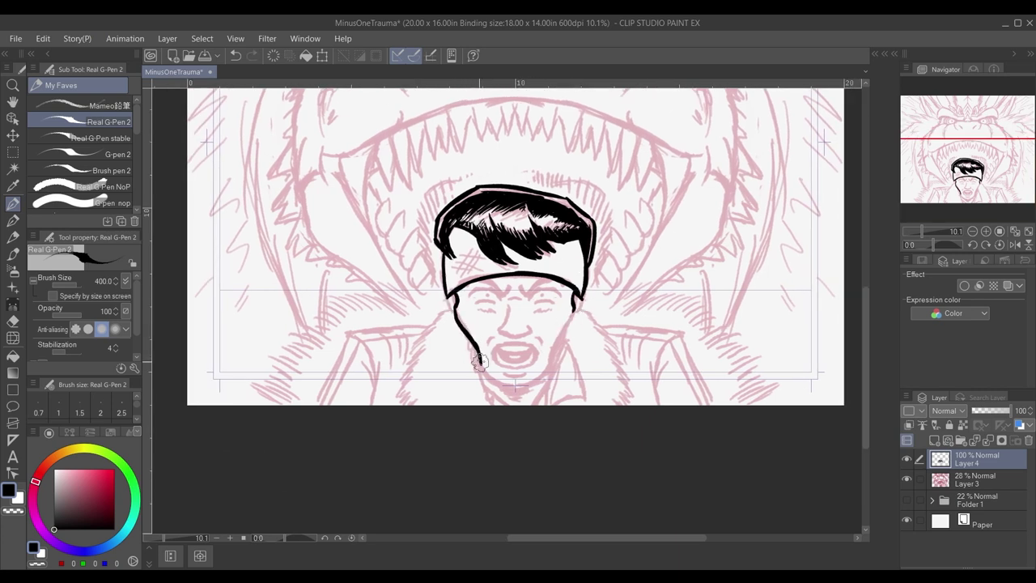
left_click_drag(576, 309, 547, 366)
mouse_move(484, 370)
left_mouse_down()
mouse_move(525, 382)
mouse_move(547, 371)
mouse_move(535, 380)
mouse_move(521, 387)
mouse_move(573, 311)
mouse_move(513, 380)
mouse_move(550, 361)
left_mouse_up()
Redraw the jaw and chin contour and ink a black shadow beneath the chin.
key("ctrl+z")
key("ctrl+z")
key("ctrl+z")
key("ctrl+z")
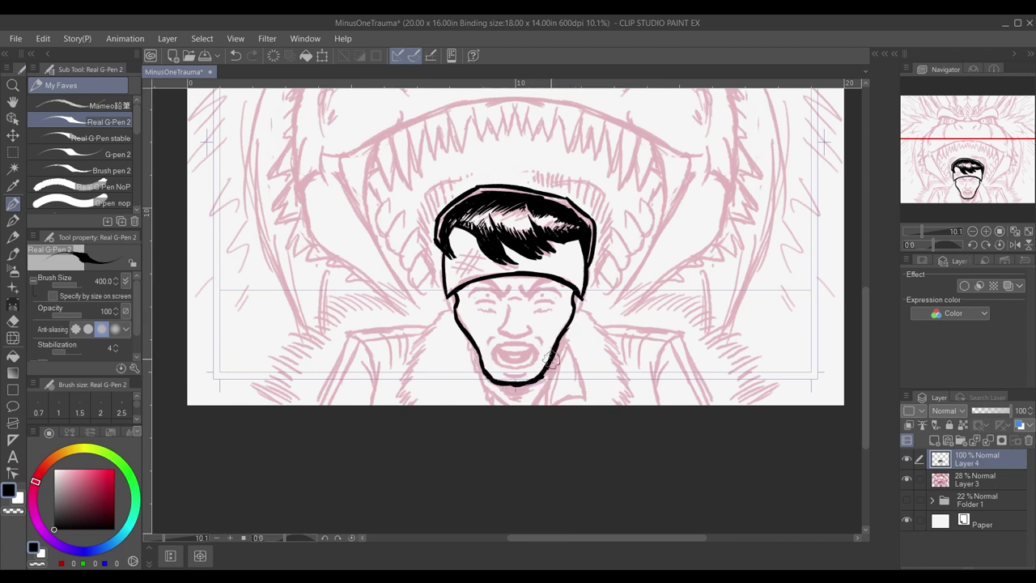
key("ctrl+z")
key("ctrl+z")
left_click_drag(482, 356, 549, 366)
key("ctrl+z")
mouse_move(481, 357)
left_mouse_down()
mouse_move(528, 383)
mouse_move(546, 370)
mouse_move(503, 385)
mouse_move(528, 386)
left_mouse_up()
key("ctrl+z")
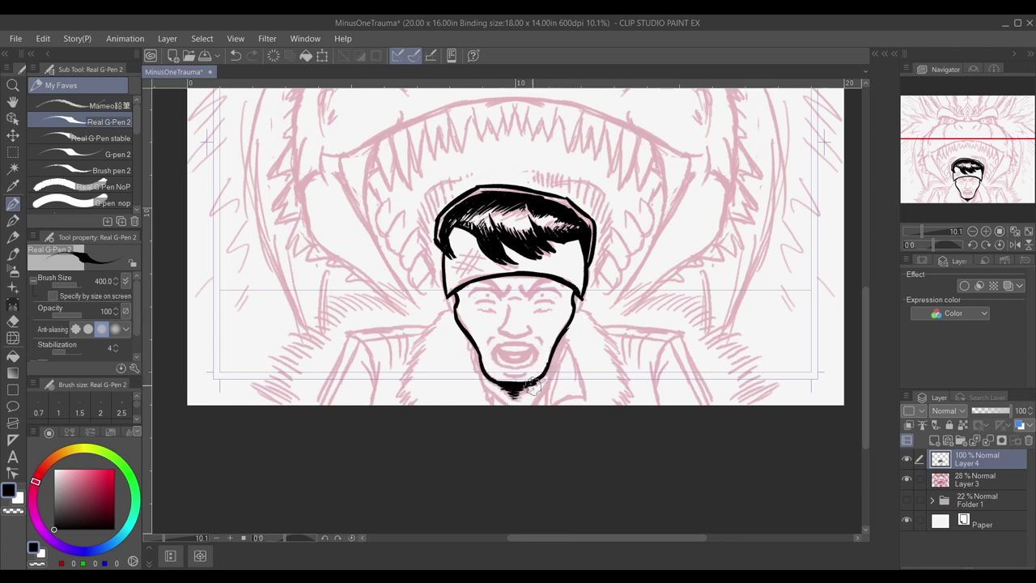
key("ctrl+z")
Ink the inner ear details and try a pair of angled, frowning eyebrows.
left_click_drag(582, 298, 578, 313)
key("ctrl+z")
key("ctrl+z")
mouse_move(450, 302)
left_mouse_down()
mouse_move(481, 280)
mouse_move(549, 280)
mouse_move(532, 294)
left_mouse_up()
mouse_move(510, 287)
left_mouse_down()
mouse_move(505, 297)
mouse_move(558, 285)
left_mouse_up()
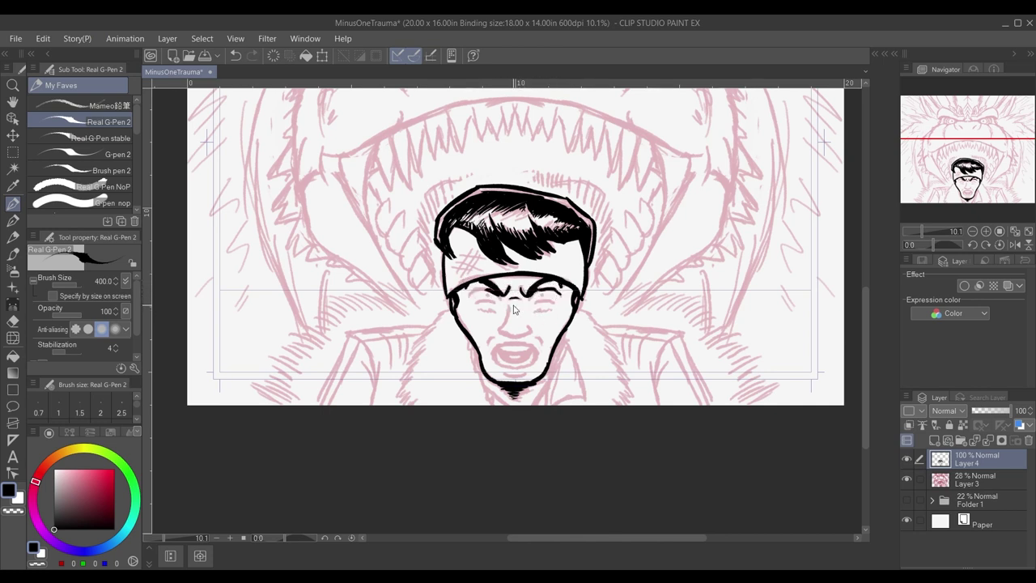
Undo the eyebrow strokes and re-ink the frowning brows and the eyes beneath them.
key("ctrl+z")
key("ctrl+z")
key("ctrl+z")
key("ctrl+z")
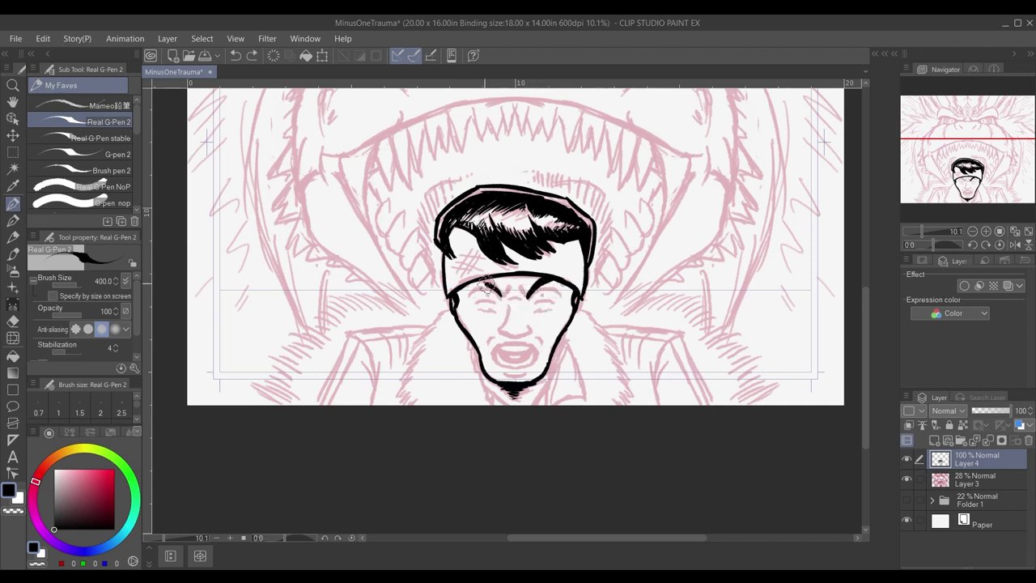
mouse_move(477, 283)
left_mouse_down()
mouse_move(527, 314)
mouse_move(502, 300)
mouse_move(525, 307)
mouse_move(523, 288)
mouse_move(507, 288)
mouse_move(514, 299)
mouse_move(501, 300)
mouse_move(564, 295)
left_mouse_up()
mouse_move(500, 297)
left_mouse_down()
mouse_move(480, 288)
mouse_move(555, 303)
mouse_move(478, 300)
mouse_move(555, 301)
left_mouse_up()
left_click(487, 296)
key("ctrl+z")
key("ctrl+z")
left_click_drag(493, 301, 480, 299)
key("ctrl+z")
Ink the lines beneath the eyes, the nose and the folds beside the mouth.
mouse_move(536, 312)
left_mouse_down()
mouse_move(481, 308)
mouse_move(496, 321)
mouse_move(558, 306)
left_mouse_up()
mouse_move(470, 307)
left_mouse_down()
mouse_move(514, 315)
mouse_move(503, 329)
mouse_move(546, 325)
mouse_move(501, 337)
mouse_move(532, 327)
left_mouse_up()
key("ctrl+z")
key("ctrl+z")
key("ctrl+z")
key("ctrl+z")
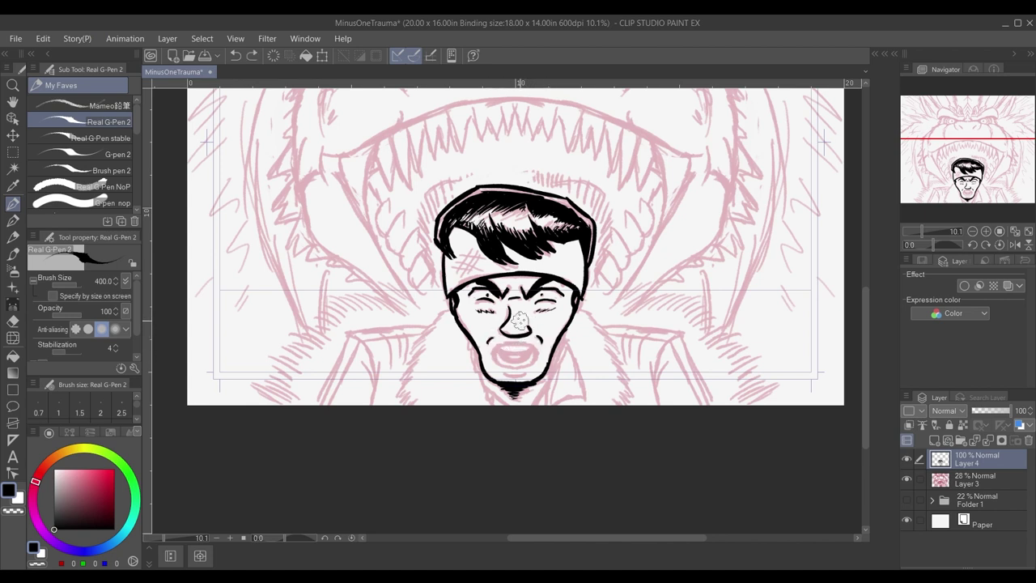
Crosshatch the patch on the headband's left side and add light hatching on its right side.
mouse_move(494, 240)
left_mouse_down()
mouse_move(455, 225)
mouse_move(491, 239)
mouse_move(494, 201)
mouse_move(539, 194)
mouse_move(462, 274)
left_mouse_up()
key("ctrl+z")
left_click_drag(546, 270, 558, 266)
left_click_drag(555, 272, 568, 266)
left_click_drag(469, 246, 459, 275)
mouse_move(482, 251)
left_mouse_down()
mouse_move(466, 276)
mouse_move(476, 272)
left_mouse_up()
left_click_drag(465, 246, 482, 260)
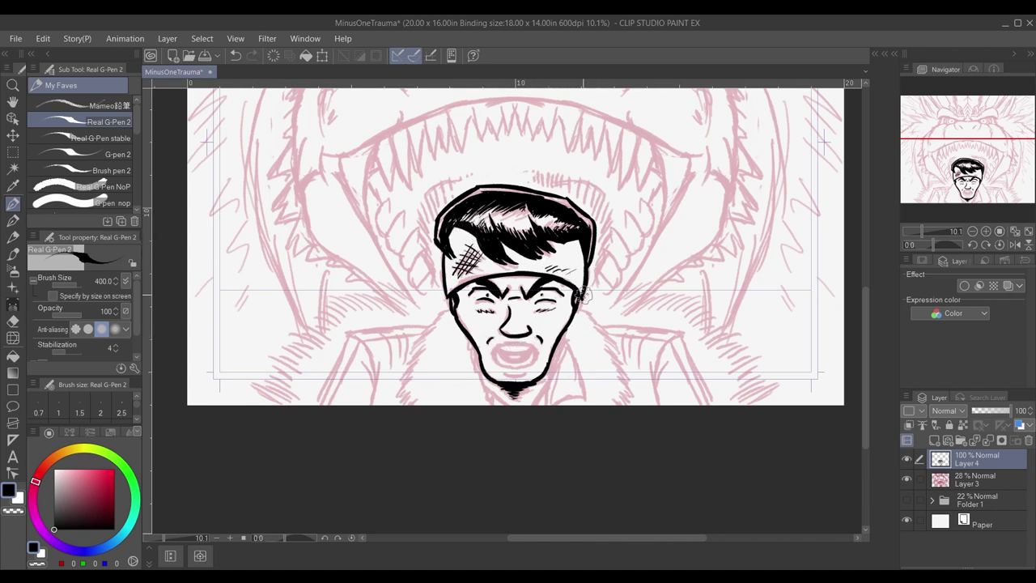
left_click_drag(561, 249, 577, 247)
Ink the outline of the open mouth, the upper teeth and the line under the lower lip.
left_click_drag(499, 344, 493, 350)
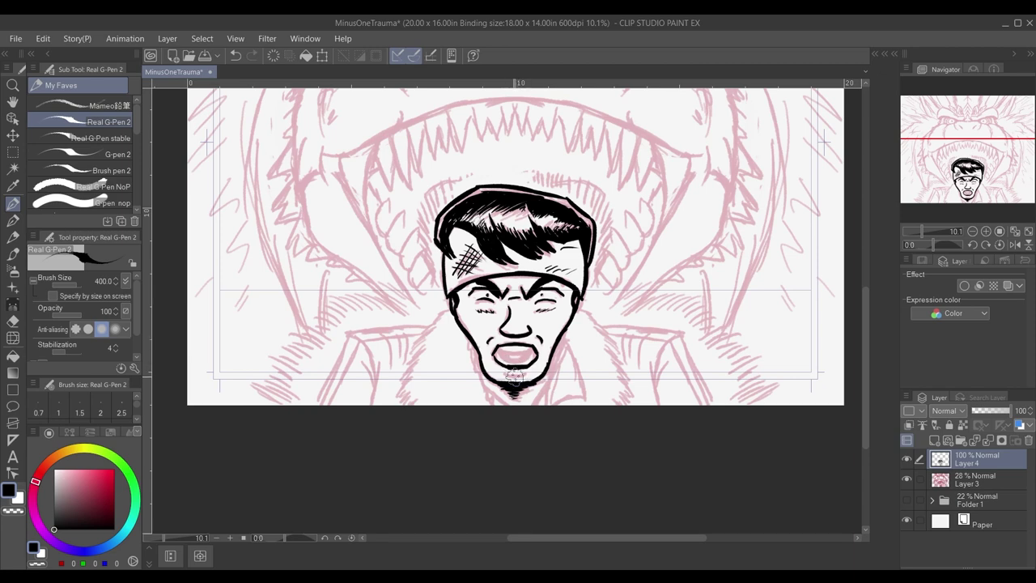
left_click_drag(504, 368, 526, 368)
left_click_drag(523, 290, 547, 302)
key("ctrl+z")
mouse_move(498, 364)
left_mouse_down()
mouse_move(534, 351)
mouse_move(523, 361)
left_mouse_up()
key("ctrl+z")
Fill the inside of the mouth black and carve a light shape into it with transparent colour.
key("ctrl+z")
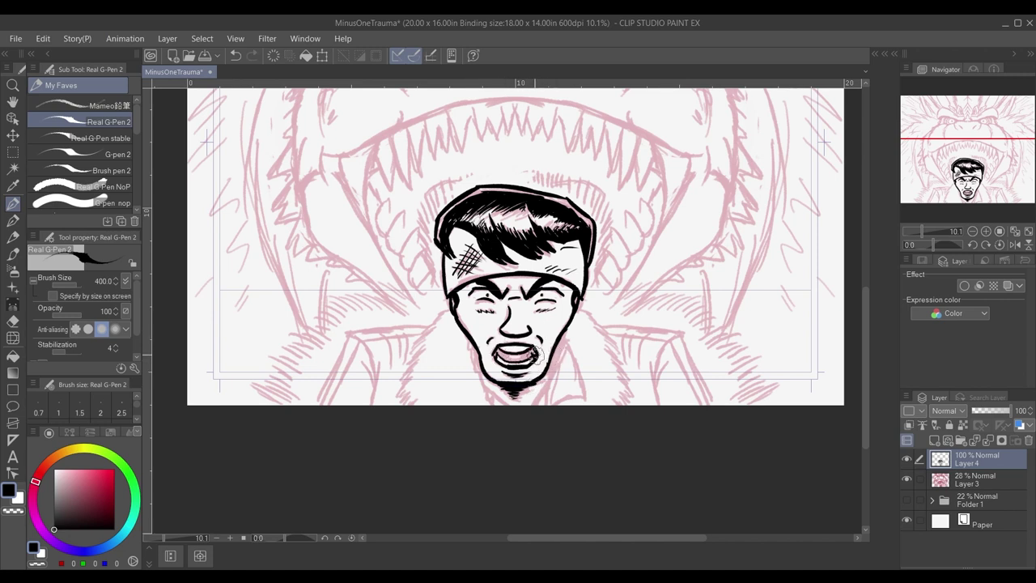
key("c")
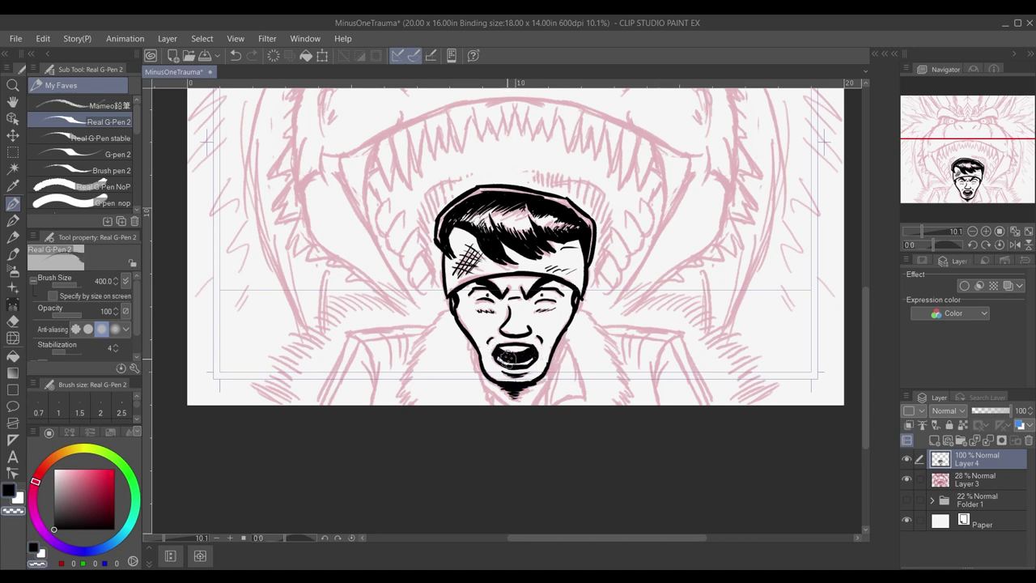
left_click_drag(503, 358, 534, 354)
key("ctrl+z")
key("c")
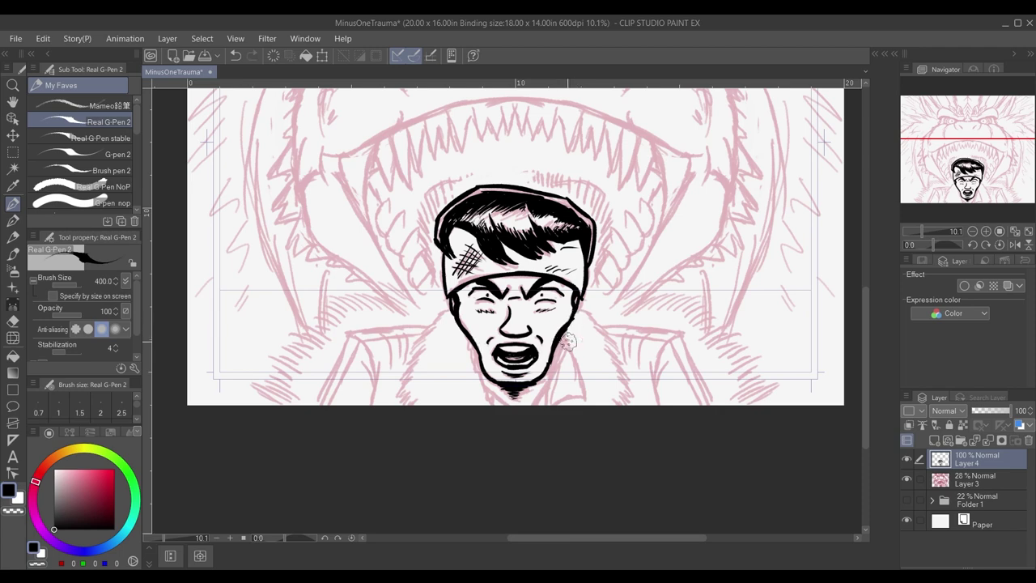
Touch up the ink around the figure's eye and inner brow.
left_click(1016, 244)
left_click(1016, 244)
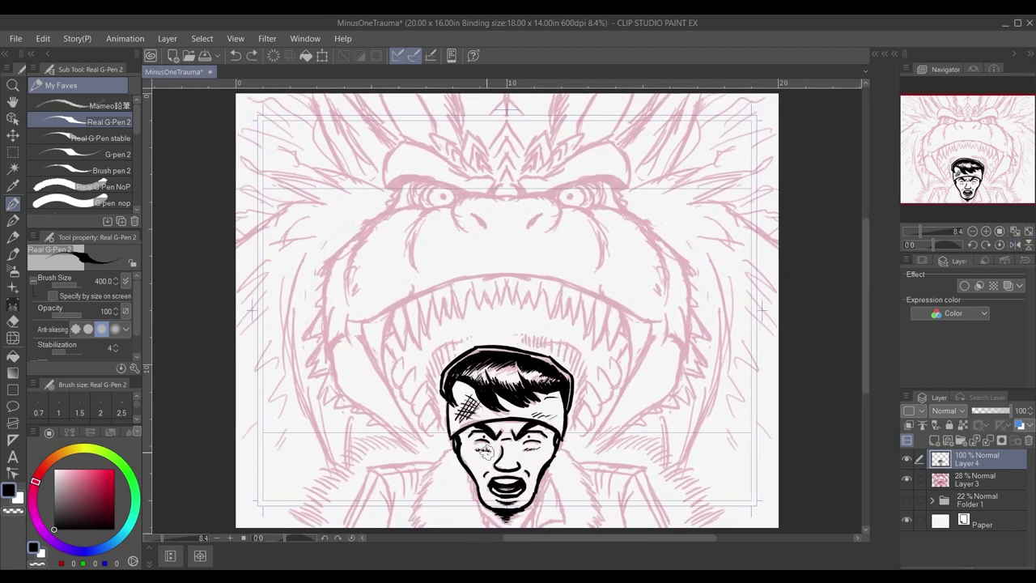
left_click_drag(483, 441, 489, 446)
left_click(1015, 245)
left_click(1015, 245)
key("ctrl+z")
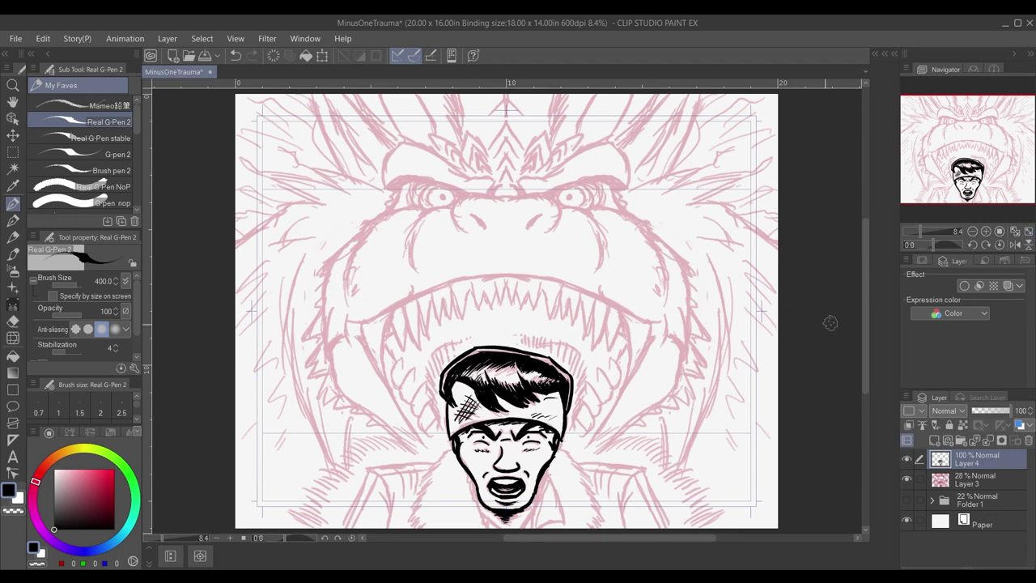
Rework the lines between the figure's nose and upper lip.
key("c")
key("ctrl+z")
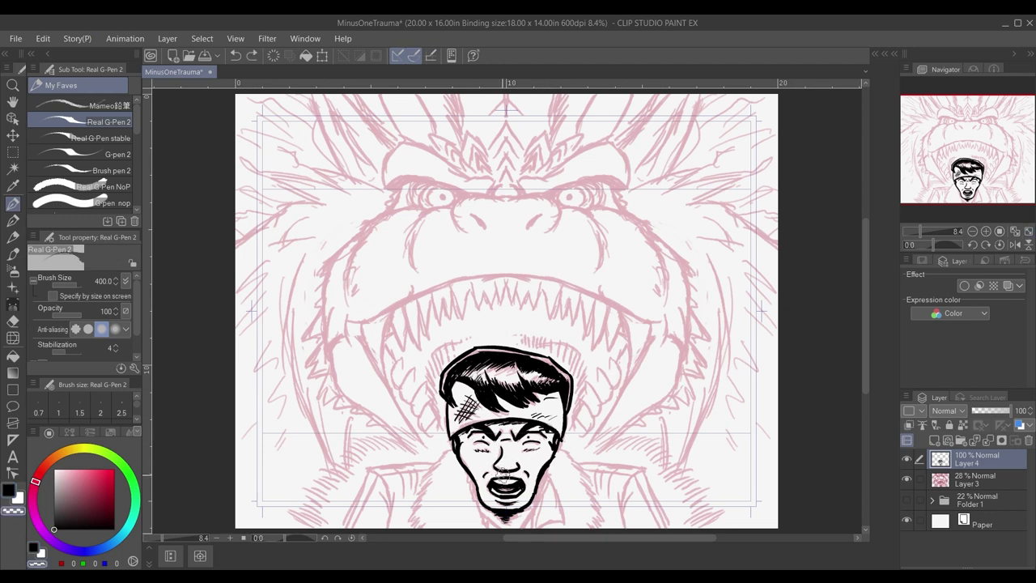
key("c")
left_click_drag(508, 471, 518, 468)
key("ctrl+z")
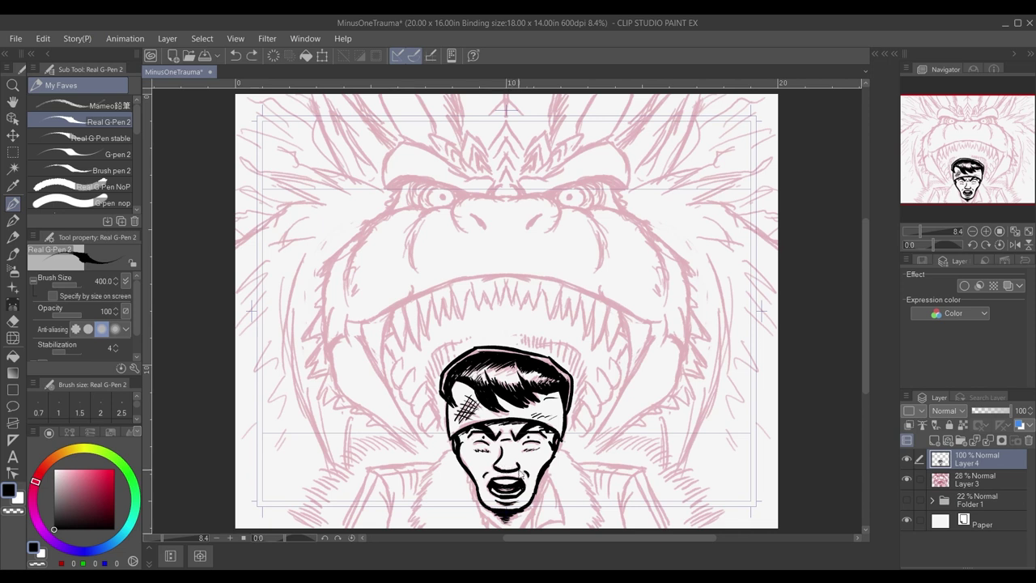
left_click_drag(499, 470, 518, 465)
Add short hatching strokes along the figure's cheeks and beside the eyes.
mouse_move(466, 450)
left_mouse_down()
mouse_move(456, 435)
mouse_move(531, 442)
left_mouse_up()
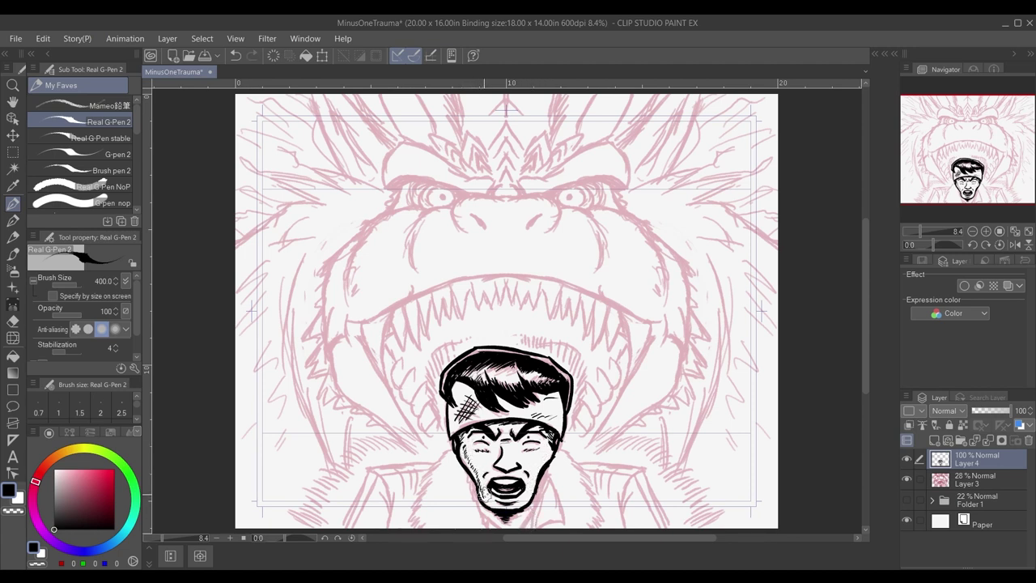
key("ctrl+z")
left_click_drag(461, 442, 468, 451)
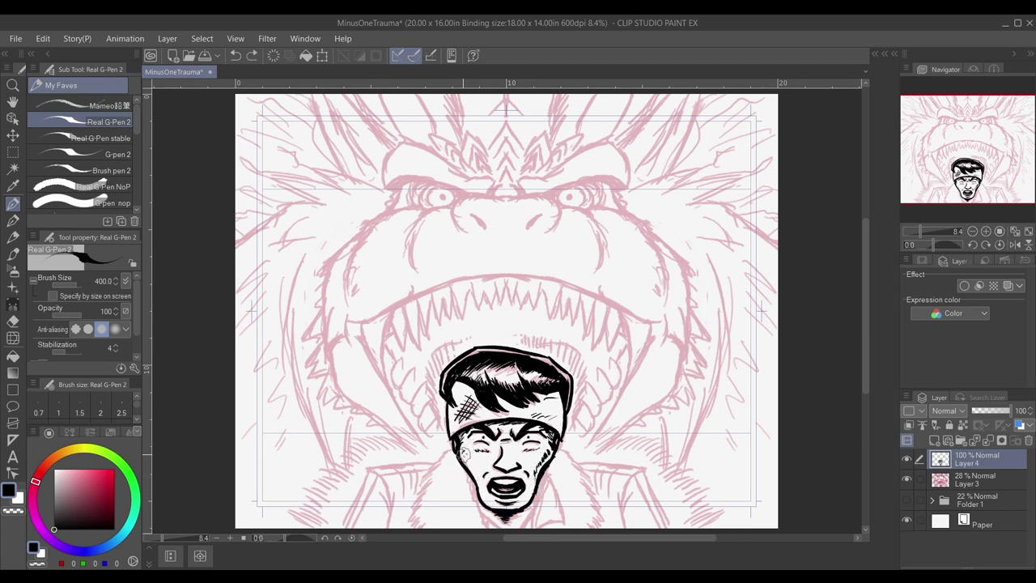
left_click_drag(465, 453, 473, 464)
key("ctrl+z")
Ink the line of the figure's neck and the pointed shirt collar beside the jaw, redoing strokes until they fit the sketch.
left_click_drag(554, 471, 532, 525)
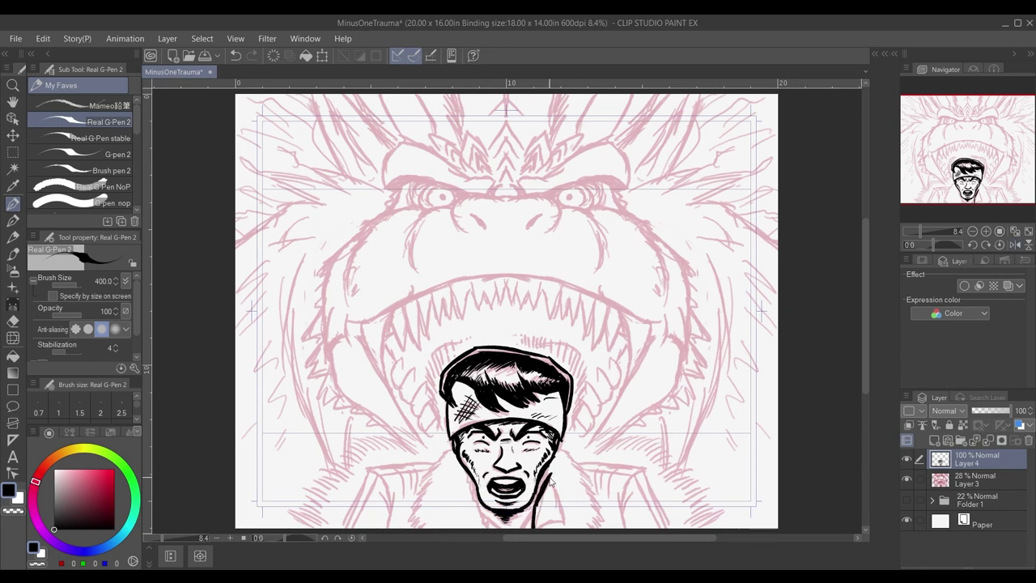
key("ctrl+z")
mouse_move(548, 474)
left_mouse_down()
mouse_move(567, 510)
mouse_move(540, 526)
left_mouse_up()
left_click_drag(547, 472, 568, 525)
key("ctrl+z")
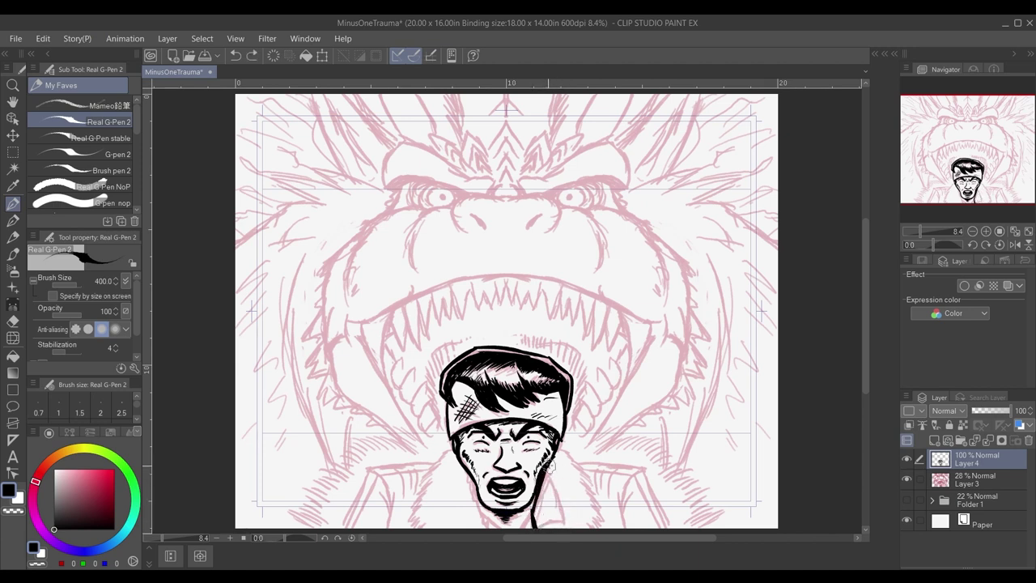
left_click_drag(546, 469, 562, 525)
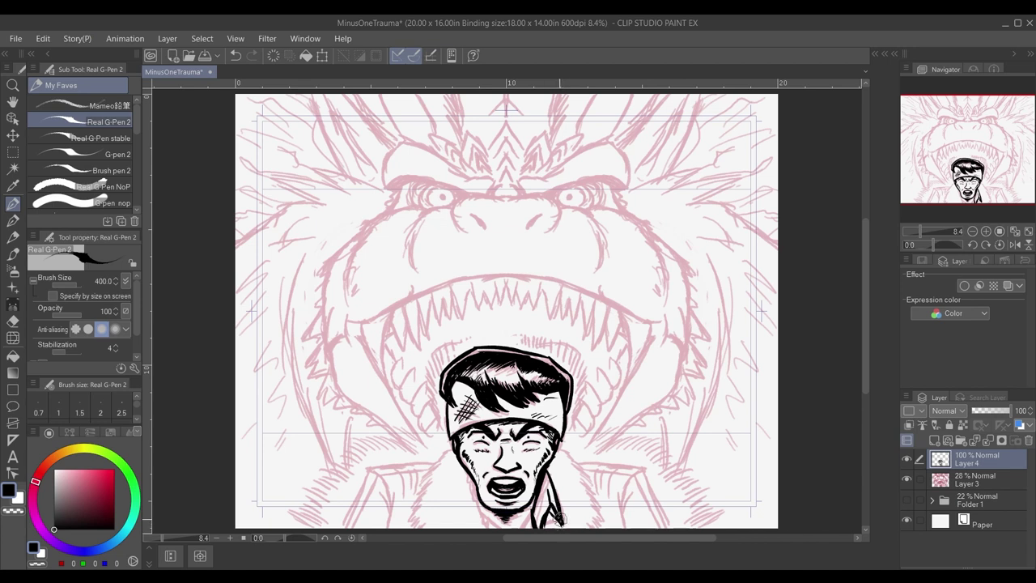
key("ctrl+z")
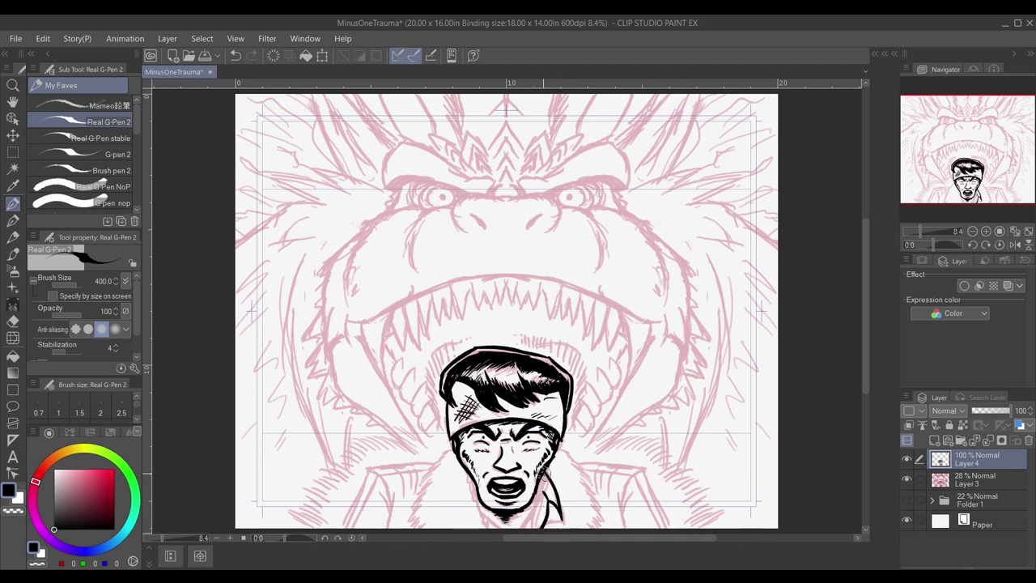
left_click_drag(545, 470, 535, 515)
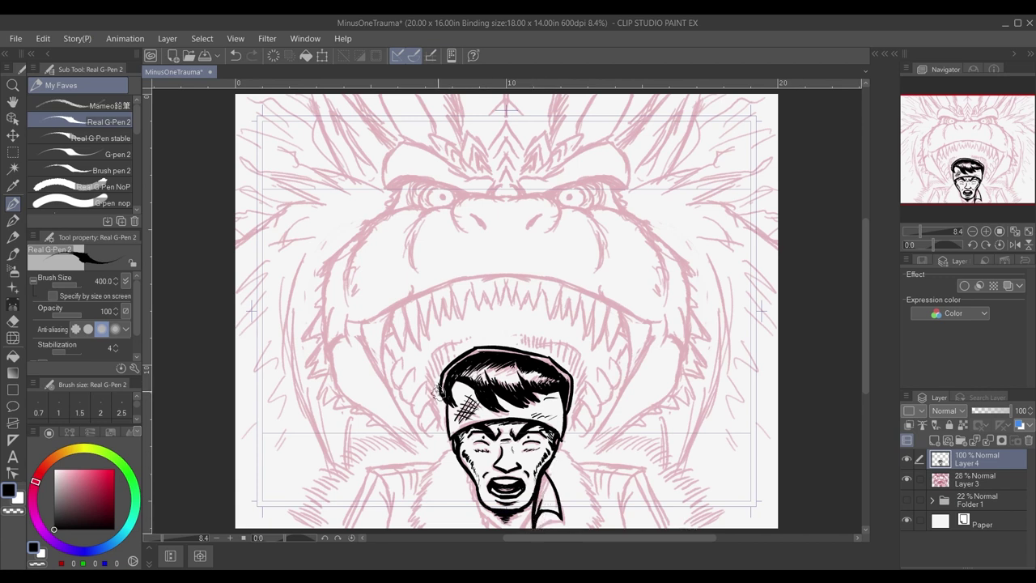
Reinforce the outer contour of the figure's hat and the sides of the head with extra ink strokes.
left_click_drag(438, 393, 487, 345)
key("ctrl+z")
mouse_move(472, 343)
left_mouse_down()
mouse_move(554, 353)
mouse_move(575, 377)
mouse_move(565, 445)
left_mouse_up()
left_click_drag(445, 402, 450, 437)
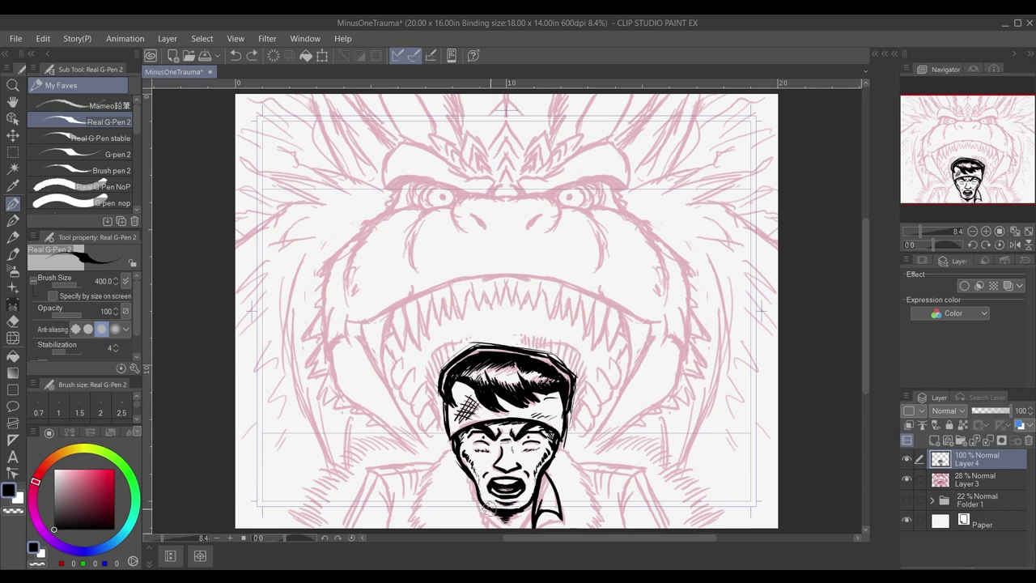
key("ctrl+z")
Ink the neck beneath the chin and outline the ragged outer edges of the fur collar on both sides.
mouse_move(533, 511)
left_mouse_down()
mouse_move(522, 529)
mouse_move(495, 527)
left_mouse_up()
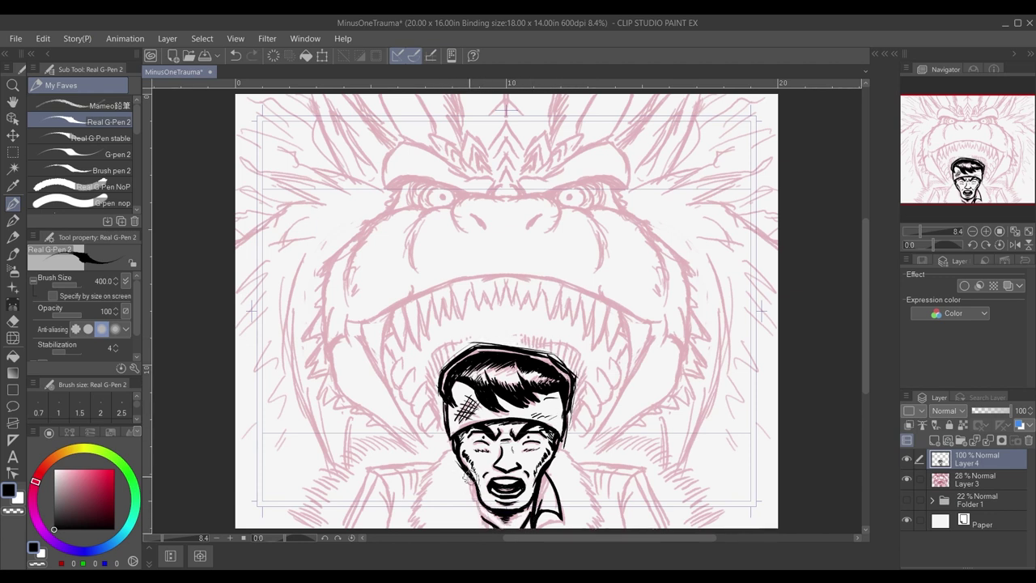
left_click_drag(469, 481, 489, 526)
left_click_drag(443, 453, 414, 532)
left_click_drag(552, 442, 592, 493)
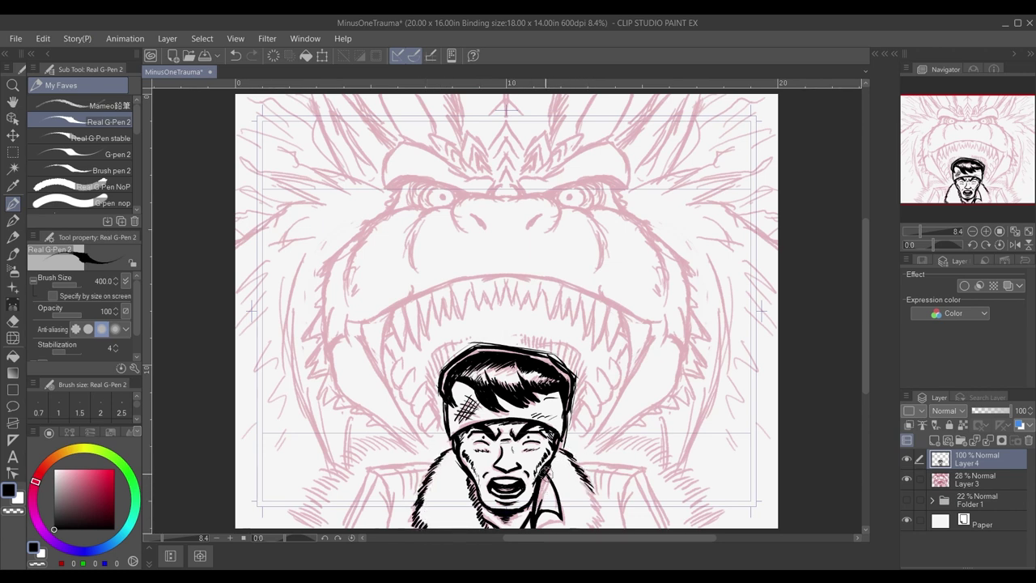
mouse_move(471, 481)
left_mouse_down()
mouse_move(476, 501)
mouse_move(525, 526)
left_mouse_up()
key("ctrl+z")
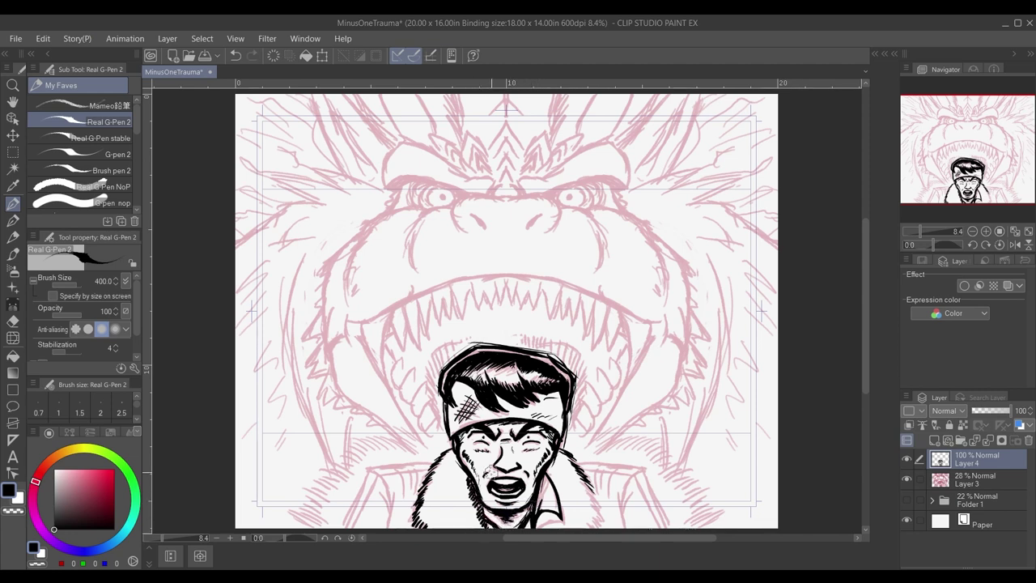
left_click_drag(591, 489, 600, 510)
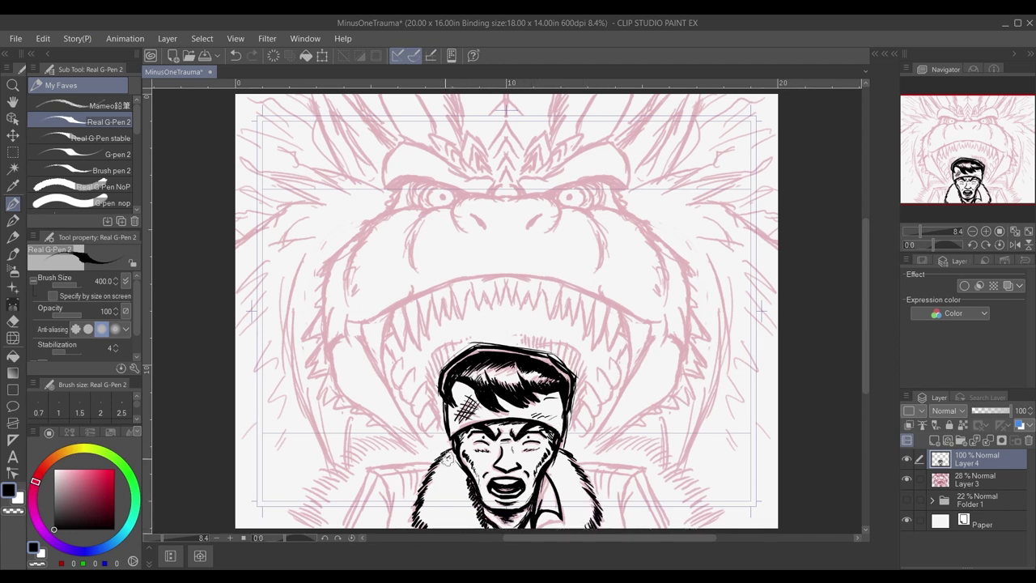
Texture both sides of the fur collar with short fur strokes and shade the shirt collar beside the neck.
mouse_move(450, 455)
left_mouse_down()
mouse_move(432, 489)
mouse_move(433, 527)
mouse_move(463, 469)
mouse_move(485, 531)
left_mouse_up()
mouse_move(544, 465)
left_mouse_down()
mouse_move(569, 516)
mouse_move(544, 535)
left_mouse_up()
mouse_move(561, 453)
left_mouse_down()
mouse_move(550, 471)
mouse_move(570, 474)
mouse_move(586, 526)
left_mouse_up()
mouse_move(455, 466)
left_mouse_down()
mouse_move(443, 497)
mouse_move(452, 495)
mouse_move(437, 528)
left_mouse_up()
mouse_move(466, 494)
left_mouse_down()
mouse_move(456, 531)
mouse_move(464, 521)
left_mouse_up()
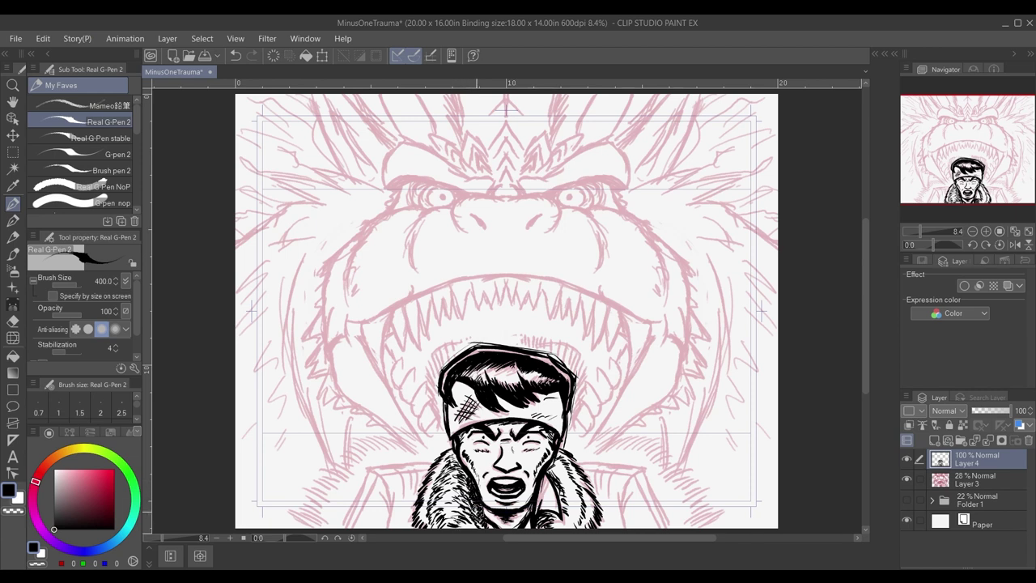
left_click_drag(468, 470, 458, 494)
mouse_move(562, 461)
left_mouse_down()
mouse_move(550, 487)
mouse_move(567, 531)
mouse_move(579, 528)
left_mouse_up()
left_click_drag(560, 513, 547, 531)
left_click_drag(566, 491, 552, 533)
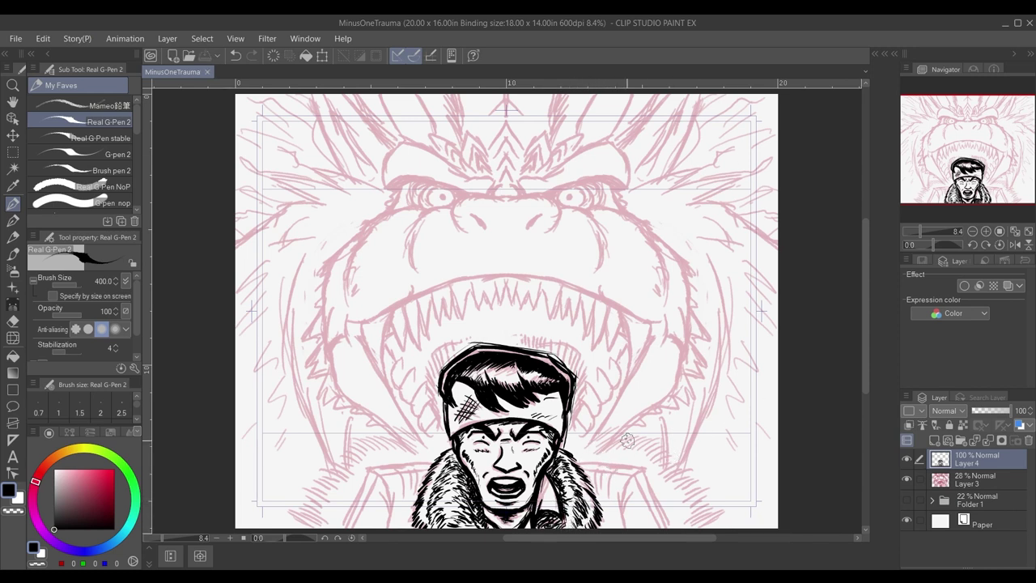
Ink the jacket's shoulder lines, their angular outer corners and the outer edges of both sleeves.
mouse_move(566, 458)
left_mouse_down()
mouse_move(556, 473)
mouse_move(642, 467)
mouse_move(366, 467)
left_mouse_up()
left_click_drag(599, 465, 646, 467)
left_click_drag(375, 463, 436, 462)
left_click_drag(578, 462, 626, 464)
left_click_drag(367, 468, 375, 474)
left_click_drag(646, 468, 635, 476)
left_click_drag(369, 471, 343, 528)
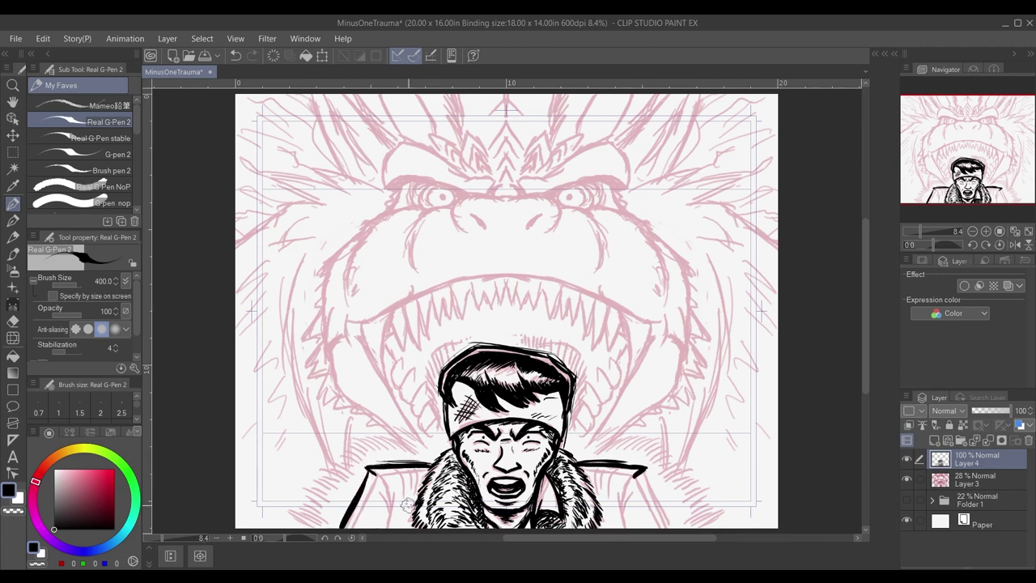
key("ctrl+z")
left_click_drag(645, 471, 667, 527)
left_click_drag(645, 473, 670, 528)
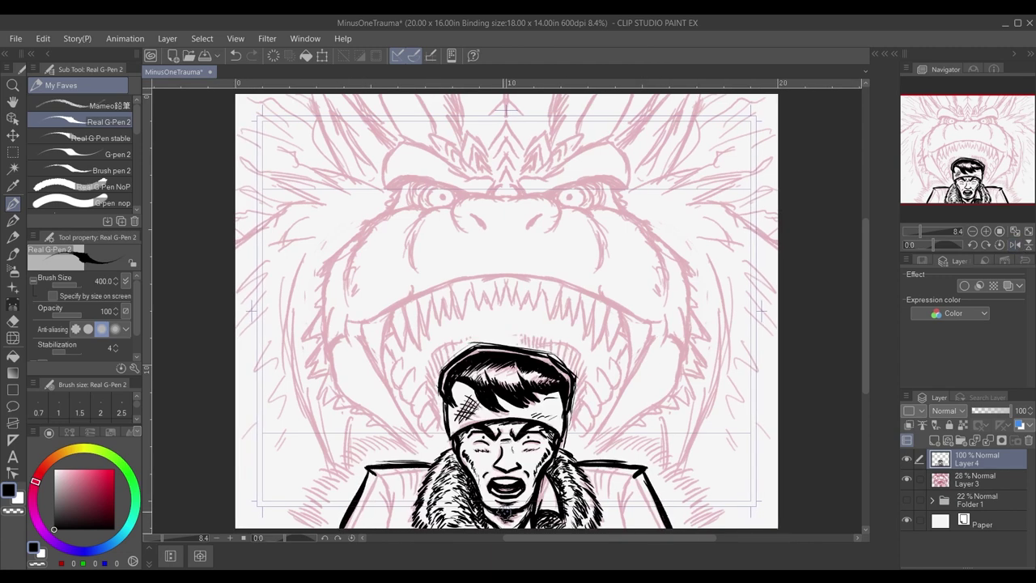
key("ctrl+z")
Add hatching to the figure's nose, cheeks and the band across the forehead.
left_click_drag(499, 464, 508, 456)
left_click_drag(501, 466, 543, 464)
mouse_move(537, 453)
left_mouse_down()
mouse_move(543, 467)
mouse_move(476, 476)
left_mouse_up()
mouse_move(460, 394)
left_mouse_down()
mouse_move(454, 405)
mouse_move(490, 413)
left_mouse_up()
left_click_drag(510, 401, 505, 410)
mouse_move(514, 401)
left_mouse_down()
mouse_move(509, 409)
mouse_move(562, 399)
mouse_move(567, 437)
left_mouse_up()
left_click_drag(466, 383, 458, 418)
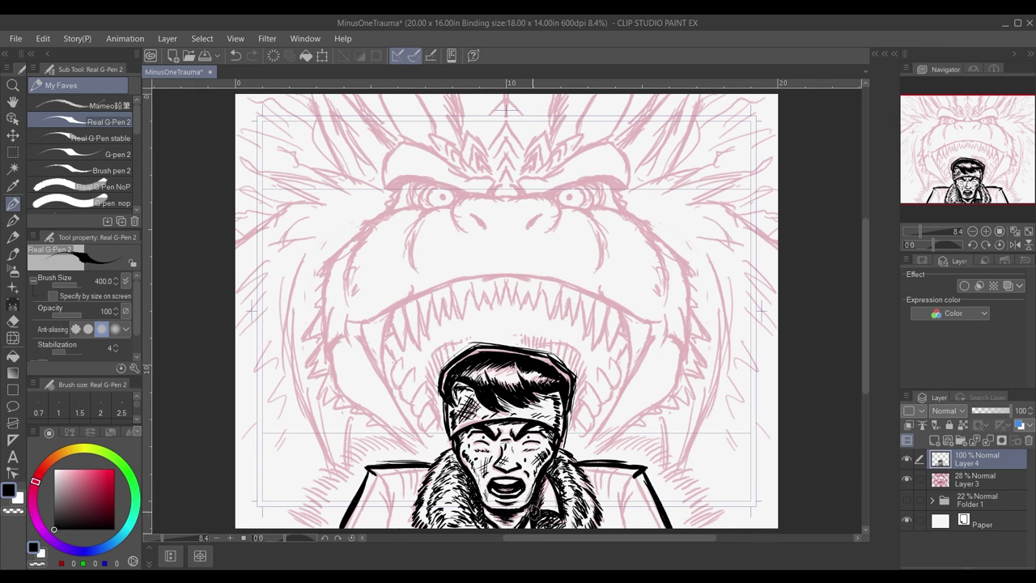
Thicken the outer edges of the jacket sleeves with additional parallel strokes.
left_click_drag(647, 471, 671, 527)
left_click_drag(654, 478, 673, 527)
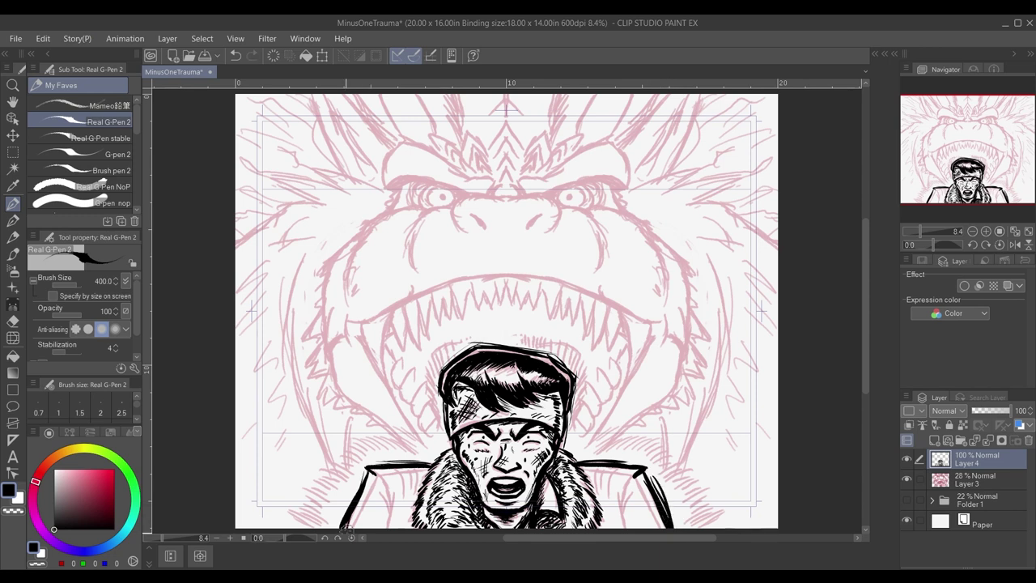
mouse_move(361, 472)
left_mouse_down()
mouse_move(338, 526)
mouse_move(391, 512)
left_mouse_up()
key("ctrl+z")
Ink the inner fold lines where both sleeves meet the jacket body and strengthen the shoulder line.
left_click_drag(632, 480, 623, 503)
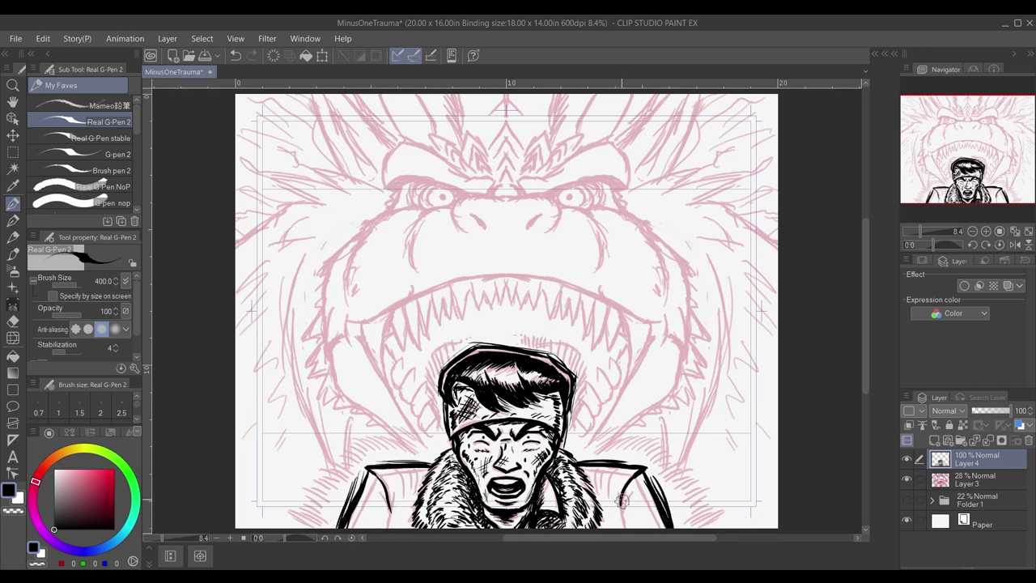
mouse_move(395, 491)
left_mouse_down()
mouse_move(390, 526)
mouse_move(392, 515)
left_mouse_up()
key("ctrl+z")
key("ctrl+z")
left_click_drag(626, 491, 622, 526)
left_click_drag(621, 508, 635, 488)
key("ctrl+z")
left_click_drag(581, 468, 624, 471)
left_click_drag(645, 477, 661, 509)
key("ctrl+z")
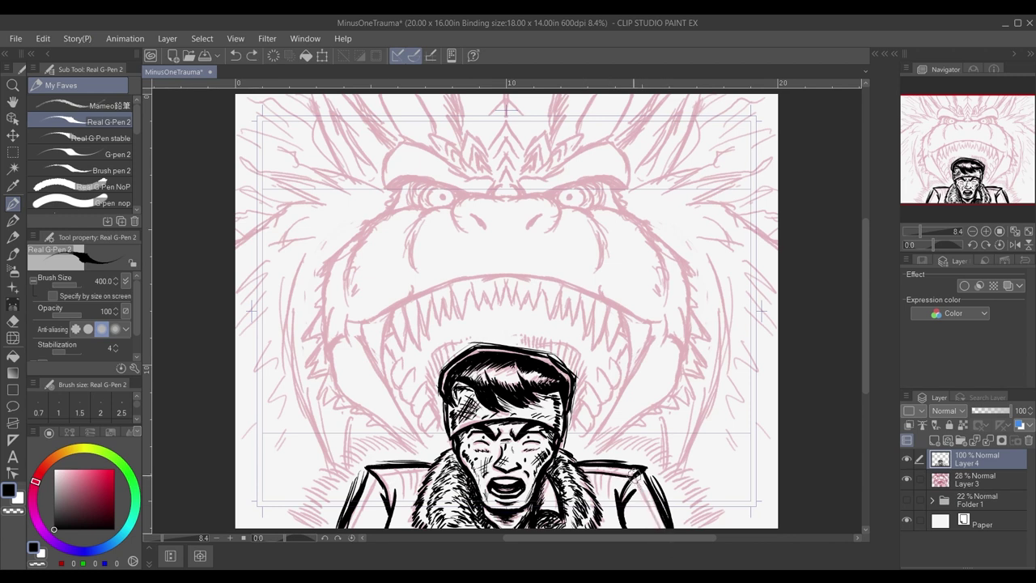
left_click_drag(635, 476, 646, 493)
Add short hatching strokes beneath the jacket's shoulder lines on both sides.
mouse_move(369, 484)
left_mouse_down()
mouse_move(348, 527)
mouse_move(399, 479)
mouse_move(402, 492)
left_mouse_up()
left_click_drag(417, 468, 410, 491)
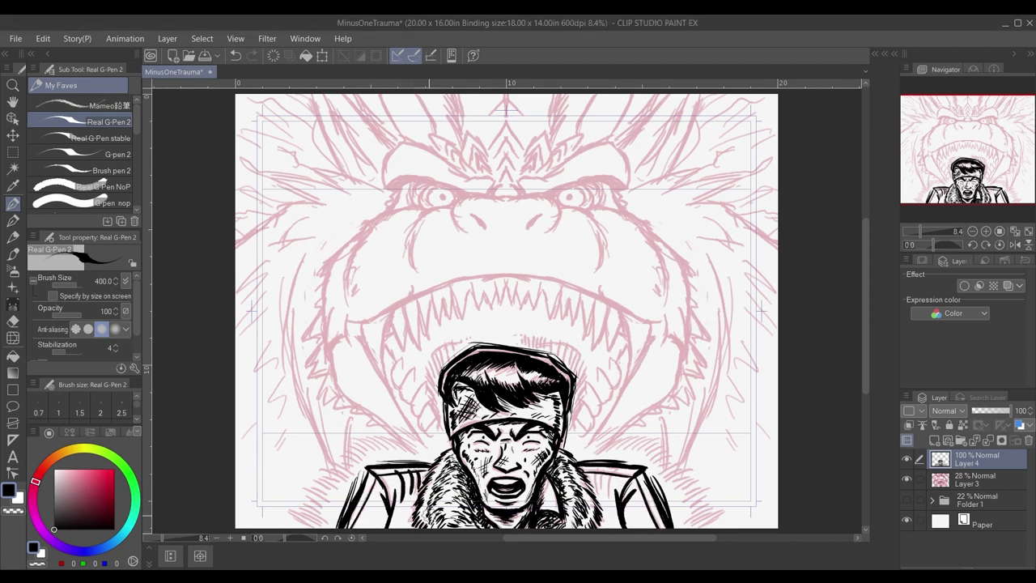
left_click_drag(597, 470, 603, 488)
left_click_drag(606, 470, 607, 489)
left_click_drag(426, 471, 421, 482)
Darken the outer fringe of the fur collar with more fur strokes down both sides.
left_click_drag(425, 476, 410, 520)
left_click_drag(411, 510, 416, 524)
mouse_move(596, 466)
left_mouse_down()
mouse_move(584, 494)
mouse_move(599, 509)
left_mouse_up()
left_click_drag(599, 505, 594, 522)
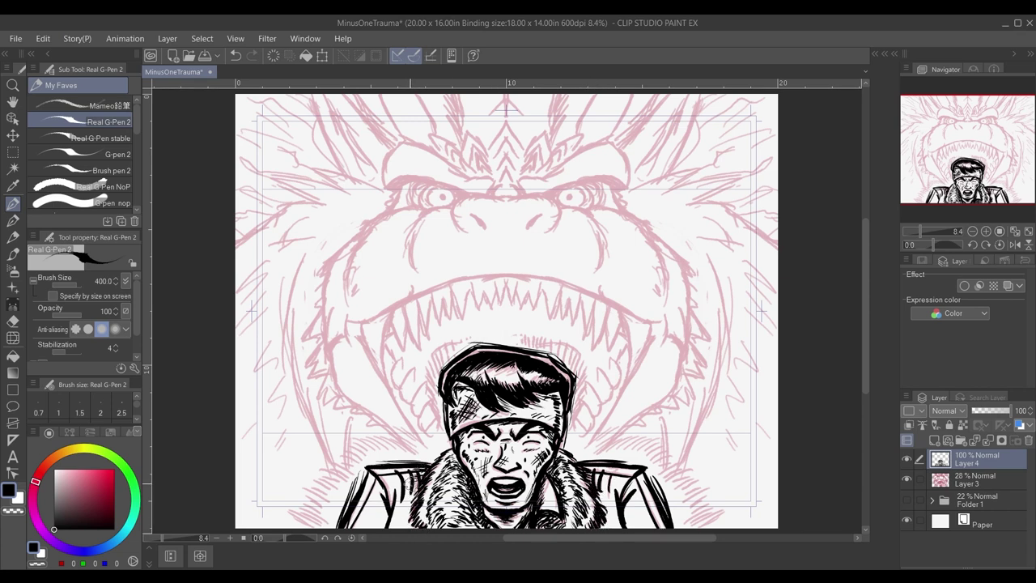
left_click_drag(413, 476, 405, 533)
mouse_move(603, 463)
left_mouse_down()
mouse_move(590, 493)
mouse_move(603, 533)
mouse_move(564, 530)
left_mouse_up()
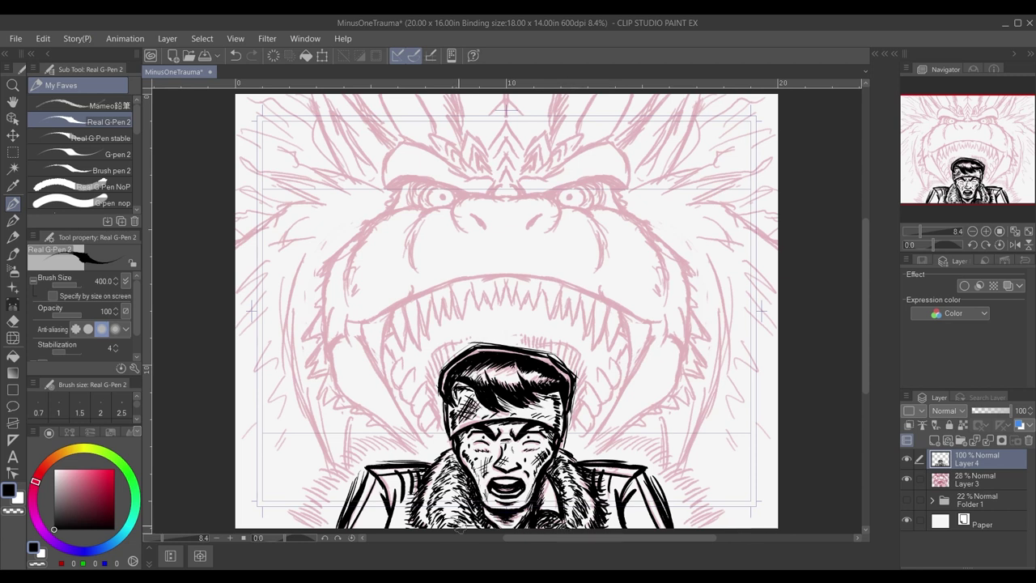
Deepen the sleeve folds near both armpits with heavier ink strokes.
left_click_drag(632, 485, 616, 533)
left_click_drag(652, 487, 640, 502)
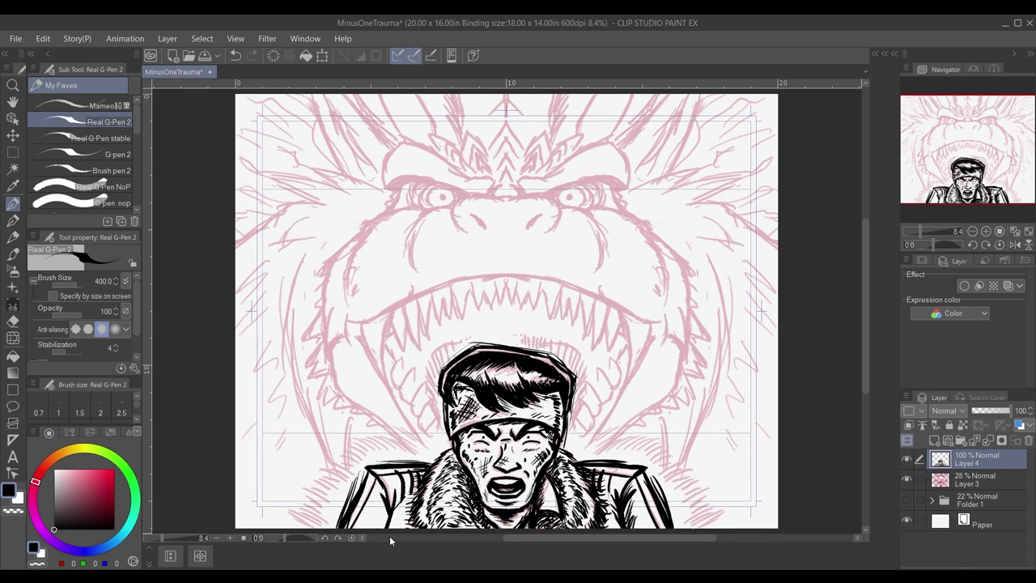
left_click_drag(404, 496, 377, 523)
left_click_drag(638, 476, 629, 494)
Hatch along the top seams of both shoulders and down the outer part of the sleeves.
mouse_move(370, 471)
left_mouse_down()
mouse_move(382, 496)
mouse_move(385, 483)
left_mouse_up()
mouse_move(397, 466)
left_mouse_down()
mouse_move(405, 486)
mouse_move(419, 483)
left_mouse_up()
left_click_drag(432, 465, 437, 479)
left_click_drag(581, 467, 586, 484)
mouse_move(596, 466)
left_mouse_down()
mouse_move(601, 483)
mouse_move(613, 482)
left_mouse_up()
left_click_drag(619, 466, 623, 484)
left_click_drag(372, 484, 350, 525)
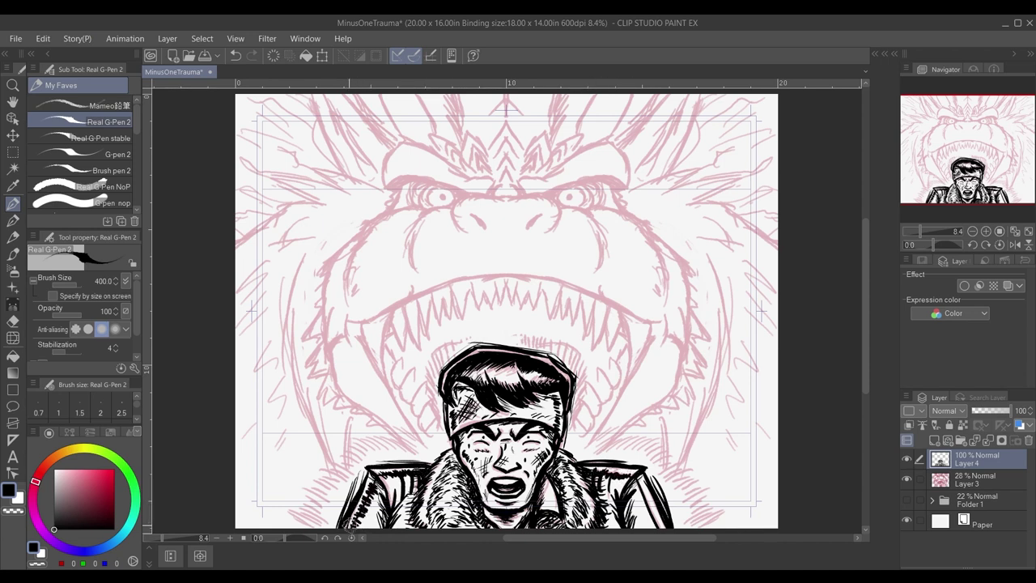
left_click_drag(639, 480, 660, 529)
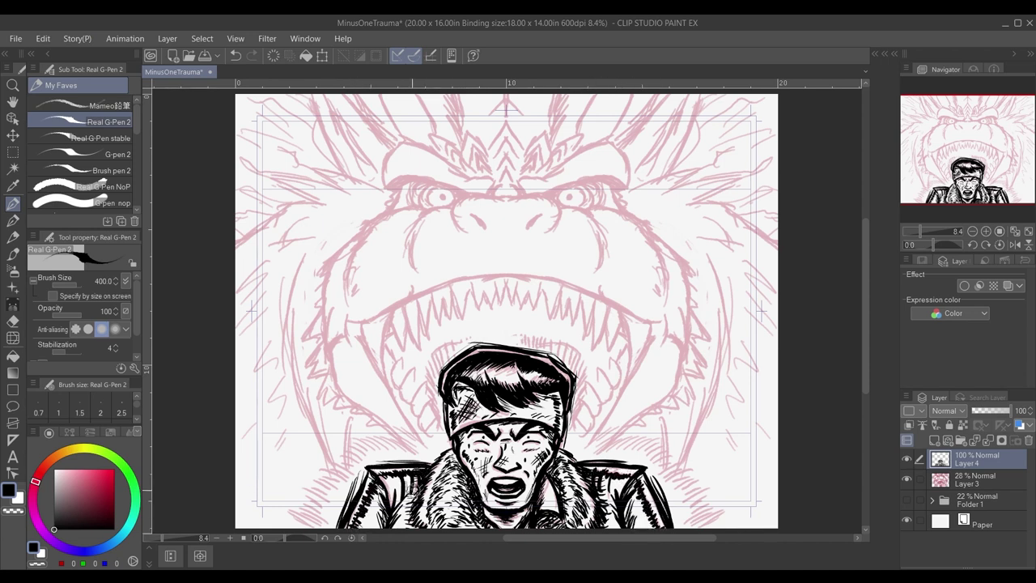
Shade the jacket front between the fur collar and the sleeves with dark vertical strokes.
left_click_drag(413, 487, 408, 508)
left_click_drag(408, 486, 400, 503)
left_click_drag(407, 489, 403, 511)
left_click_drag(403, 510, 396, 529)
left_click_drag(612, 479, 597, 505)
mouse_move(398, 490)
left_mouse_down()
mouse_move(404, 521)
mouse_move(399, 508)
left_mouse_up()
key("ctrl+z")
mouse_move(601, 486)
left_mouse_down()
mouse_move(594, 501)
mouse_move(606, 503)
left_mouse_up()
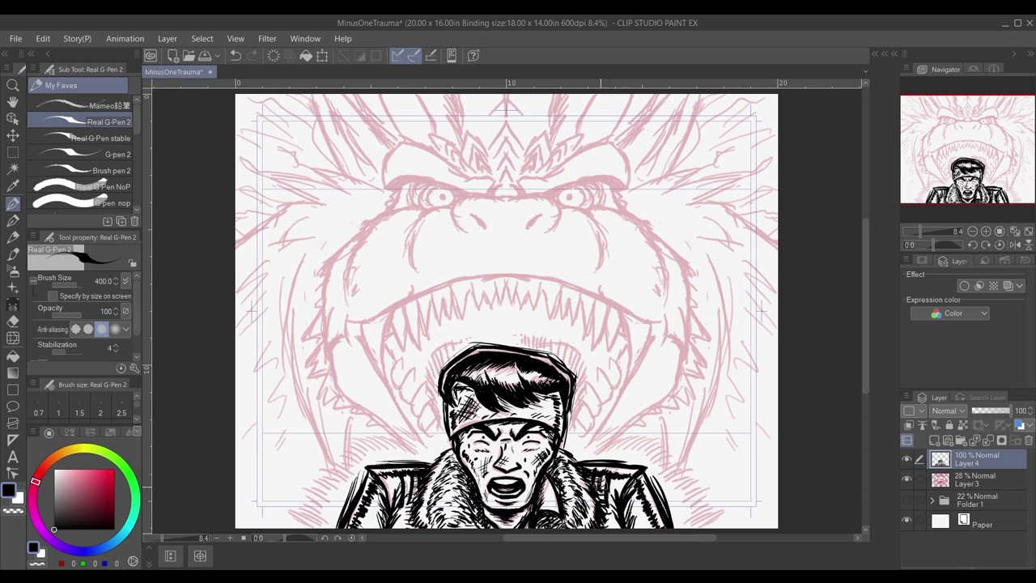
Add loose strokes along the sides of the head and the upper edges of the fur collar.
left_click_drag(446, 399, 438, 429)
left_click_drag(578, 413, 565, 429)
left_click_drag(458, 442, 442, 455)
left_click_drag(575, 441, 559, 459)
left_click_drag(581, 444, 565, 465)
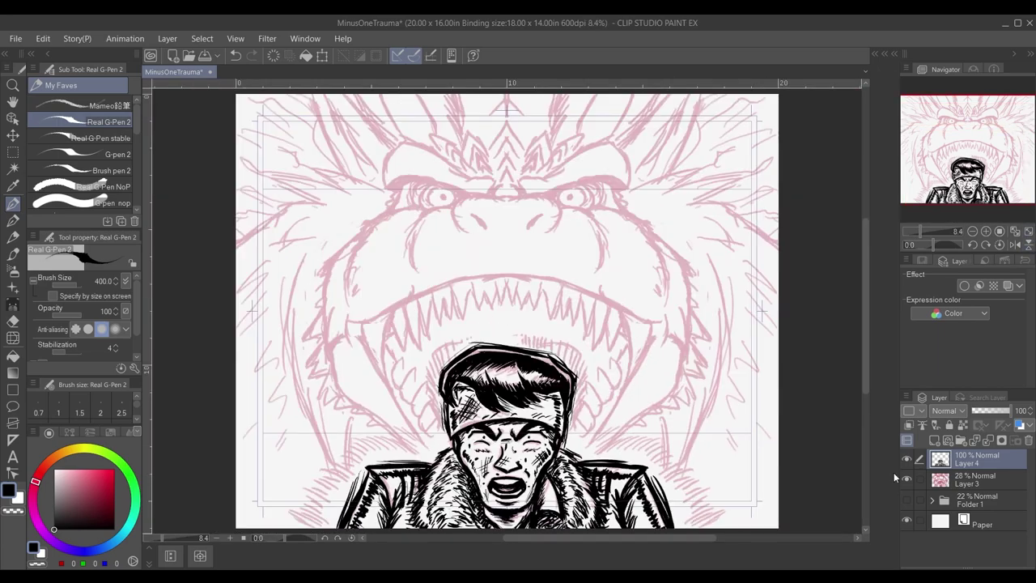
Hide the red sketch on Layer 3 and add denser fur strokes to both sides of the collar.
left_click(906, 479)
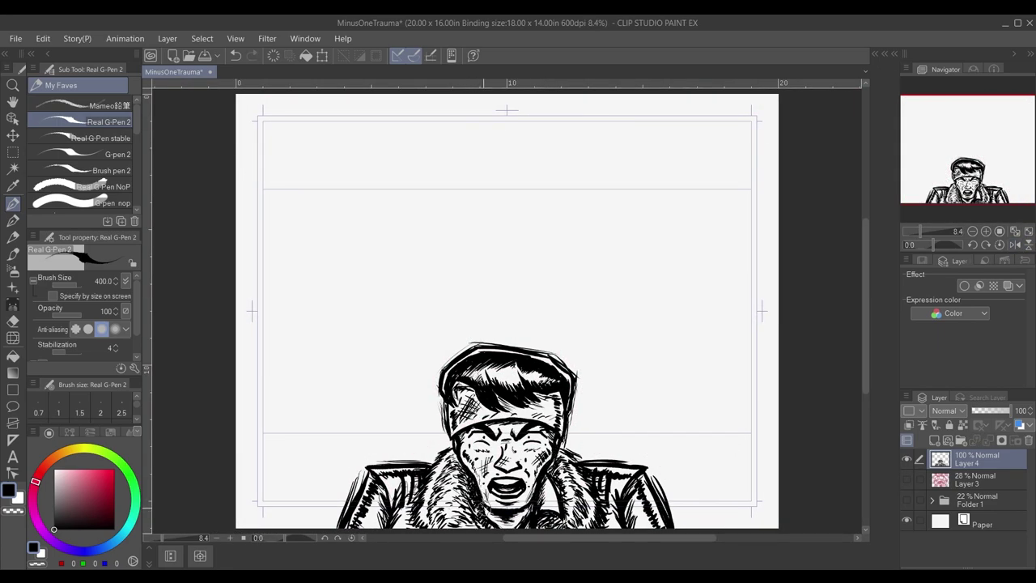
left_click_drag(567, 447, 575, 458)
key("ctrl+z")
left_click_drag(446, 464, 429, 518)
left_click_drag(440, 489, 429, 513)
left_click_drag(446, 492, 432, 522)
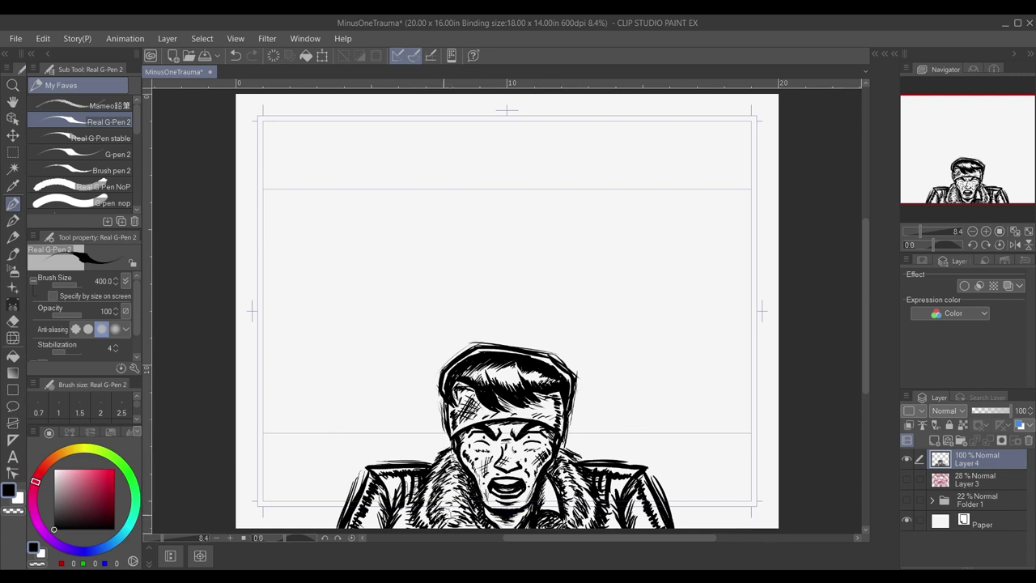
left_click_drag(564, 468, 578, 481)
mouse_move(570, 469)
left_mouse_down()
mouse_move(583, 491)
mouse_move(573, 509)
left_mouse_up()
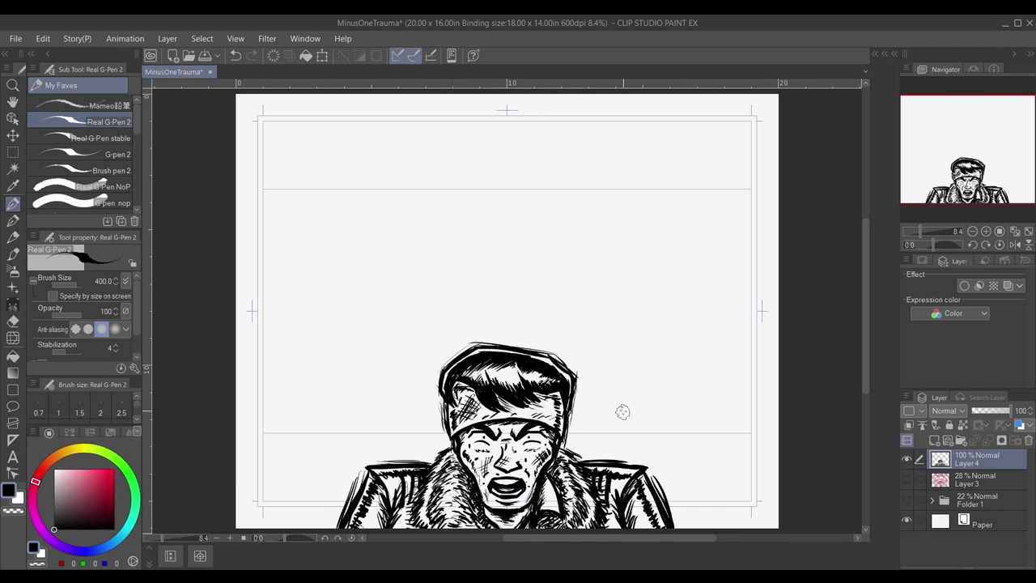
Flip the canvas view horizontally and fill the lighter areas of the fur collar with more strokes.
left_click(1015, 244)
left_click_drag(564, 492, 575, 508)
mouse_move(566, 494)
left_mouse_down()
mouse_move(575, 528)
mouse_move(577, 506)
left_mouse_up()
left_click_drag(567, 510, 576, 529)
left_click_drag(566, 480, 577, 494)
left_click_drag(548, 462, 562, 484)
left_click_drag(551, 468, 562, 486)
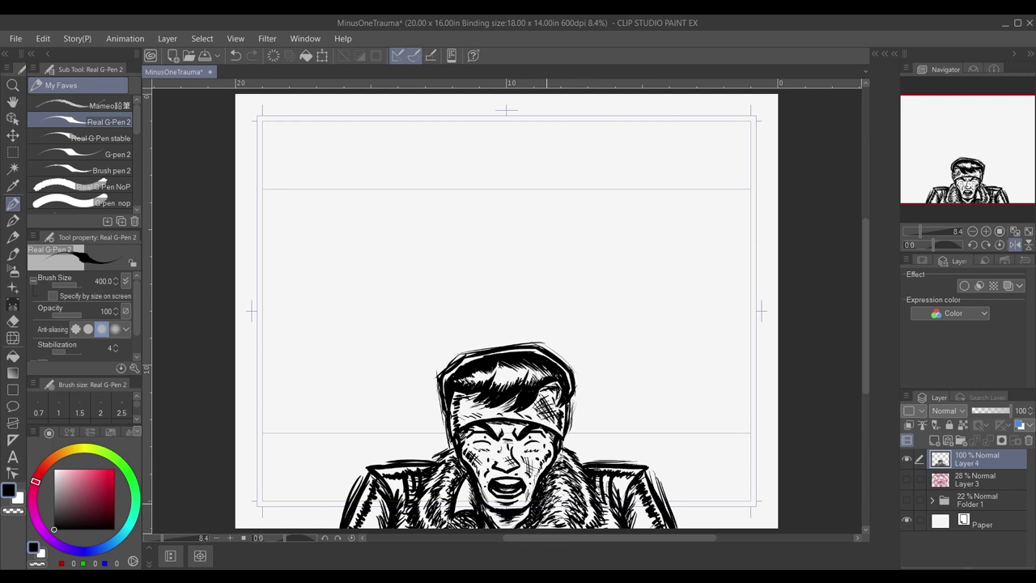
left_click_drag(552, 490, 541, 527)
left_click_drag(566, 484, 562, 526)
Save the illustration and flip the canvas view back to its normal orientation.
scroll(573, 462, "down", 1)
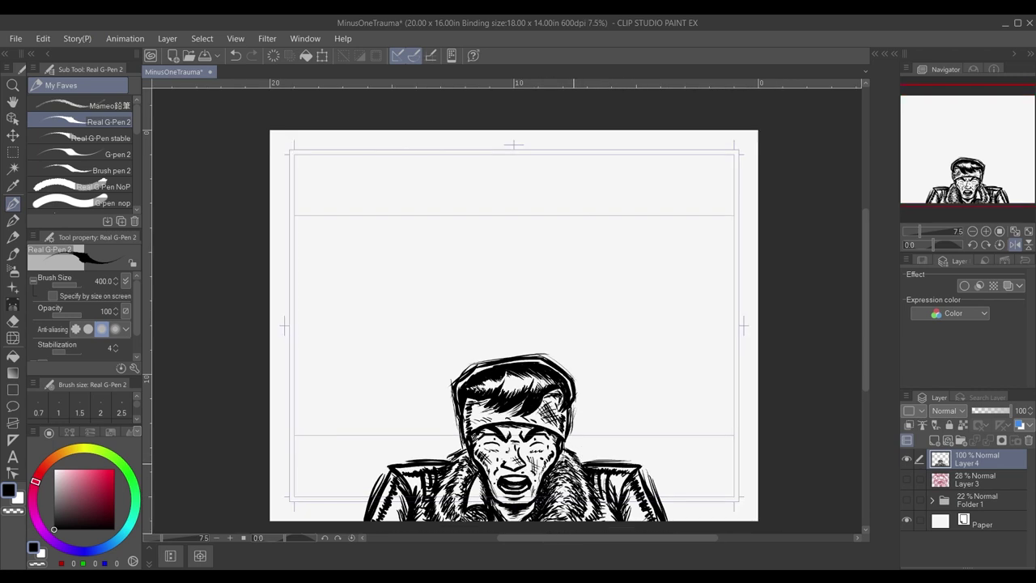
key("ctrl+s")
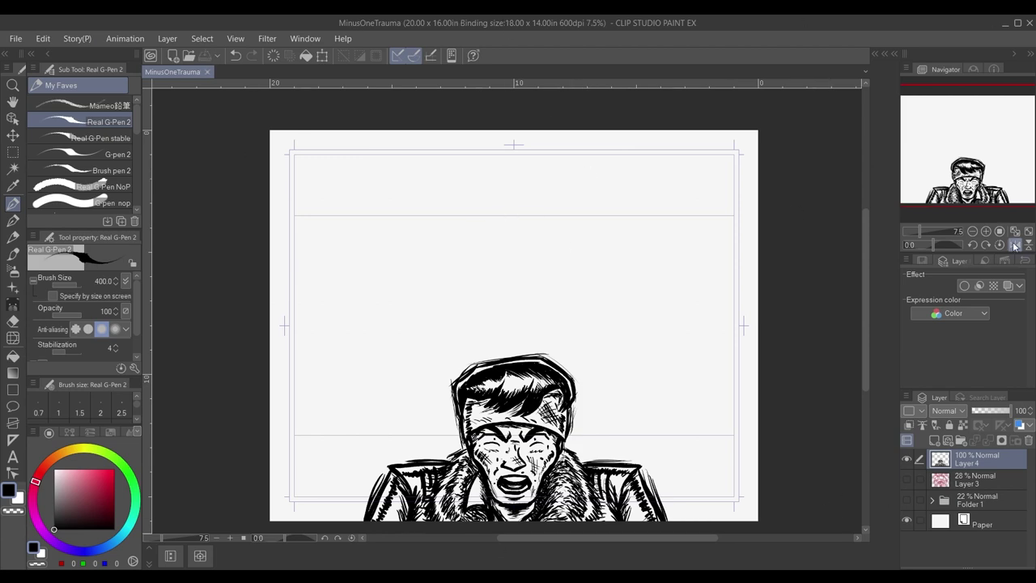
left_click(1014, 246)
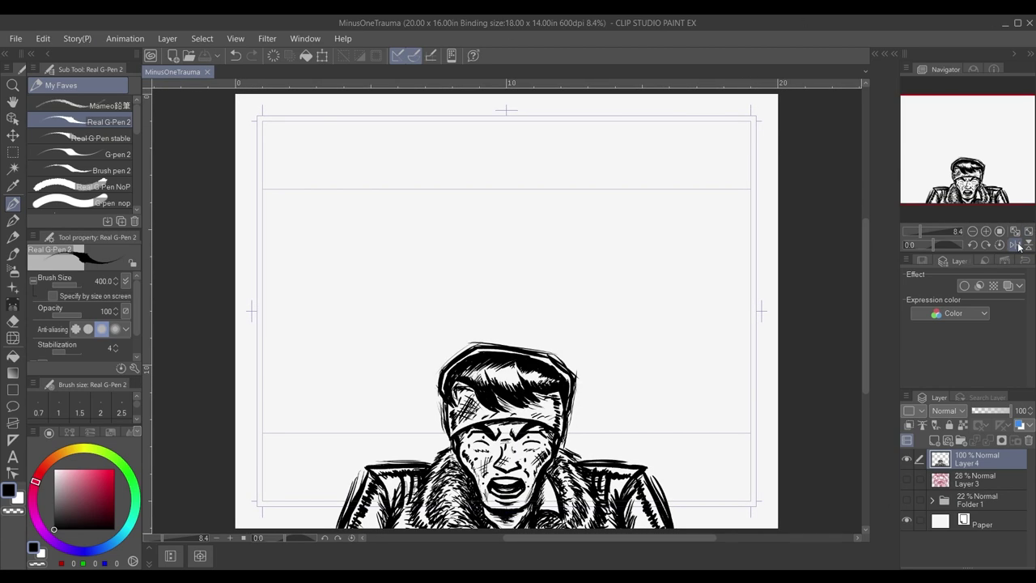
left_click(521, 471)
key("c")
key("ctrl+z")
key("c")
mouse_move(497, 485)
left_mouse_down()
mouse_move(518, 485)
mouse_move(505, 489)
mouse_move(515, 485)
mouse_move(514, 494)
left_mouse_up()
key("ctrl+z")
key("ctrl+z")
left_click(236, 56)
key("ctrl+z")
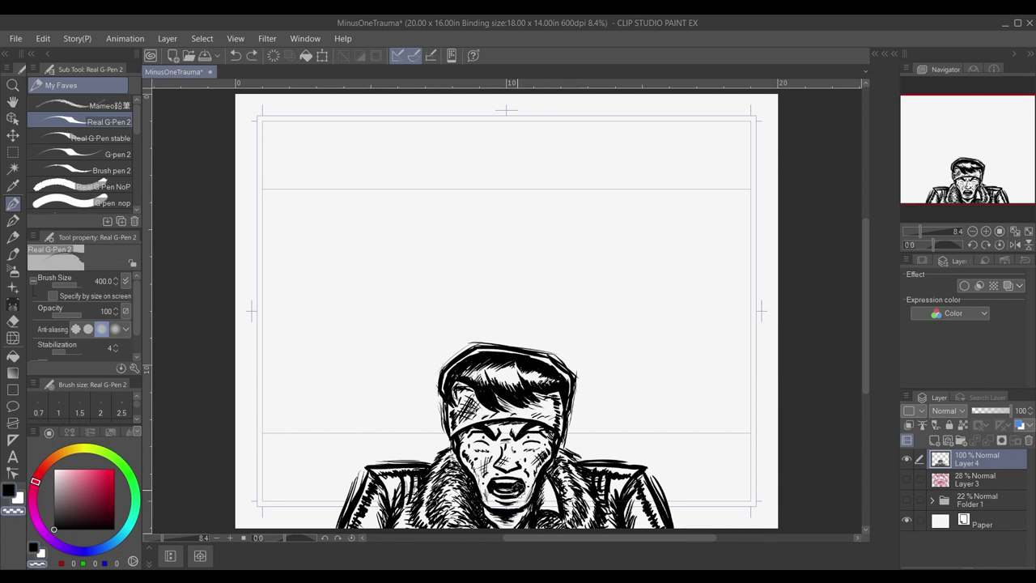
key("c")
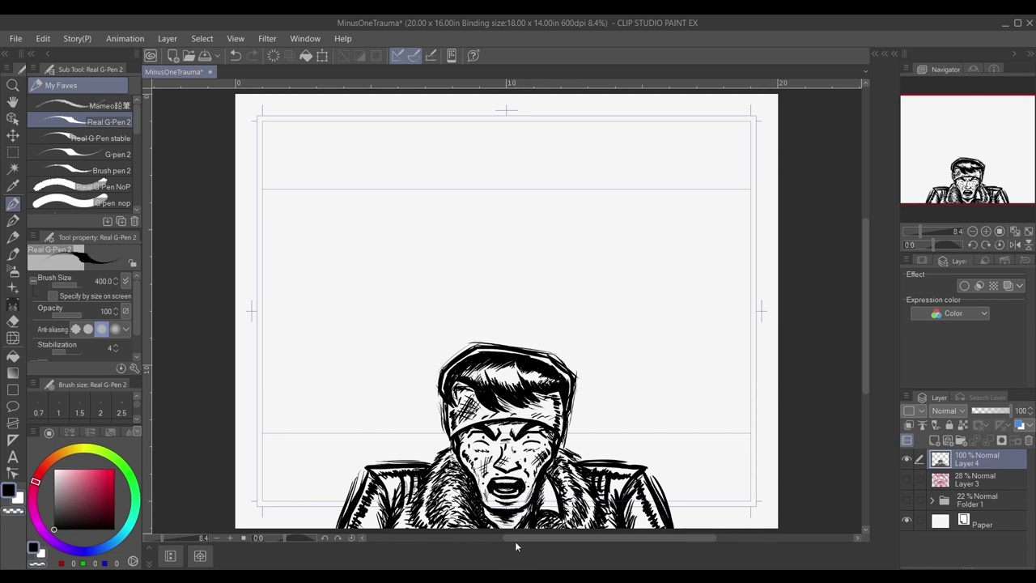
Save the illustration and add thin loose strokes along the upper side of the head.
key("ctrl+s")
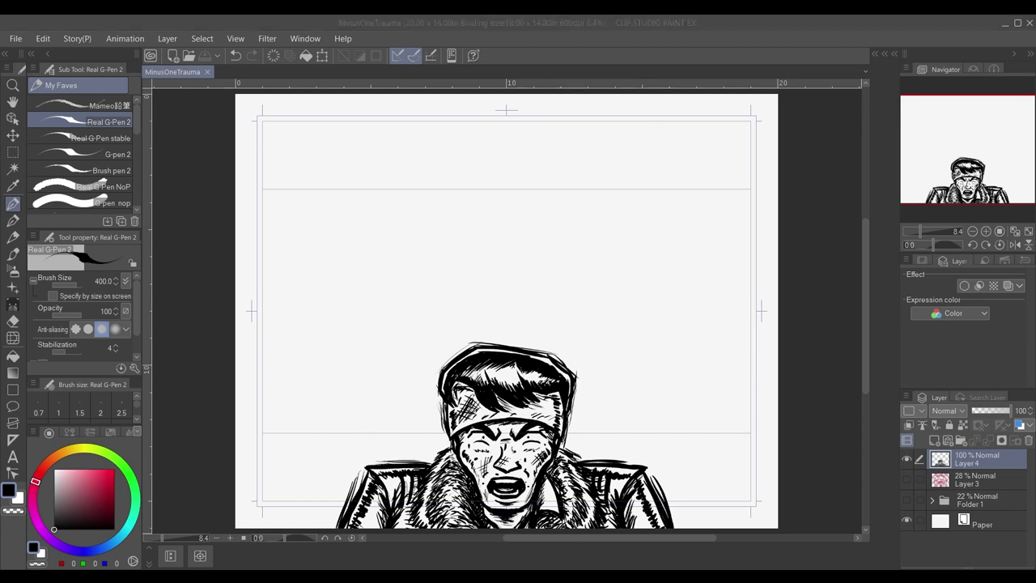
left_click(558, 22)
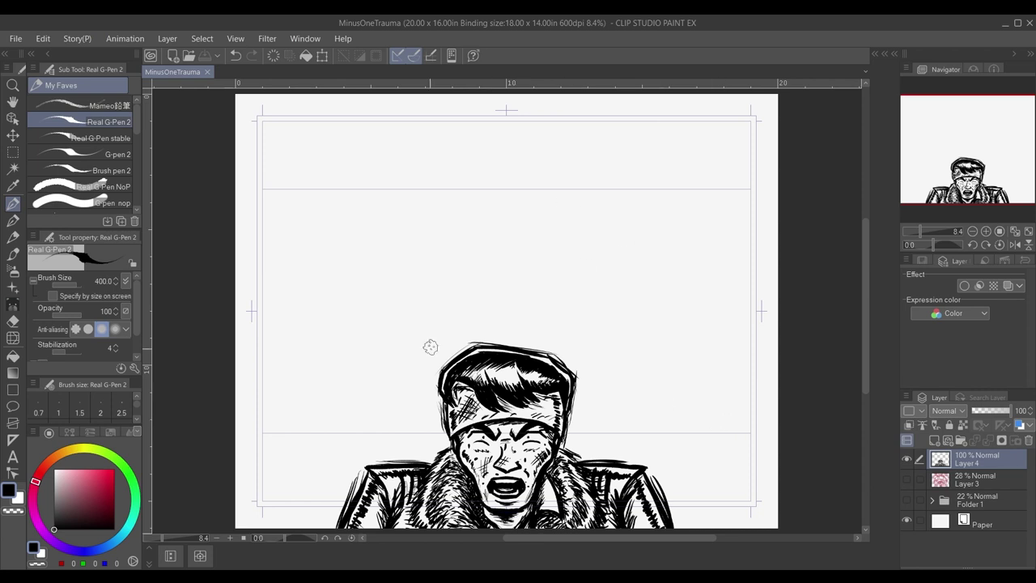
left_click_drag(435, 362, 440, 399)
left_click_drag(464, 349, 439, 373)
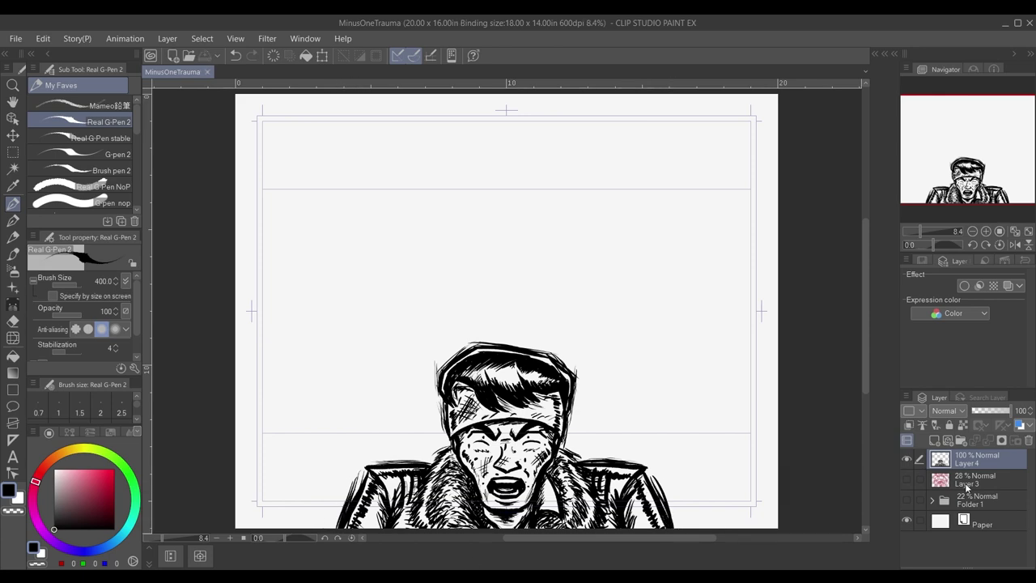
Add a new layer between Layer 4 and the red sketch on Layer 3, leaving the sketch hidden.
left_click(906, 479)
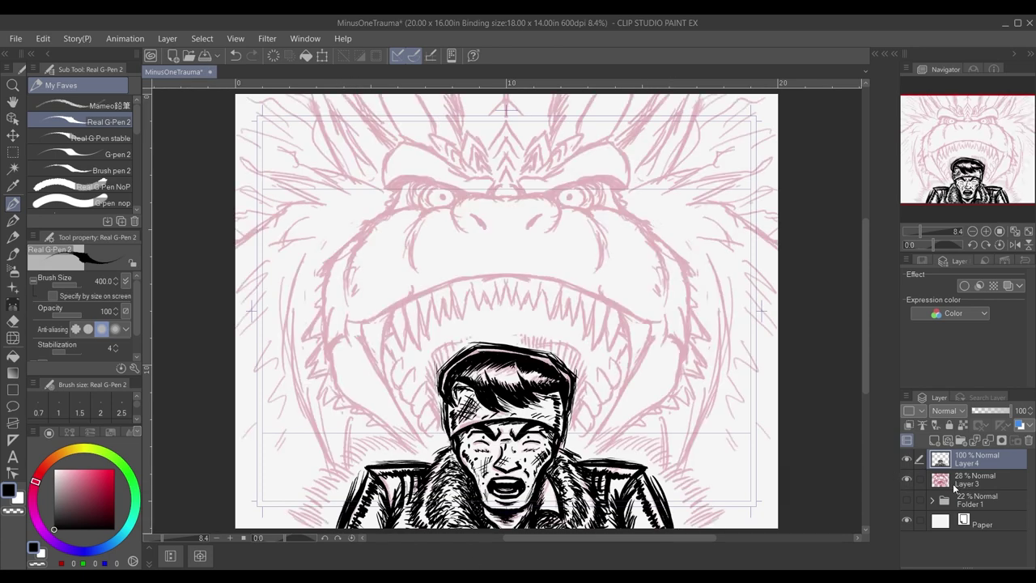
left_click(935, 441)
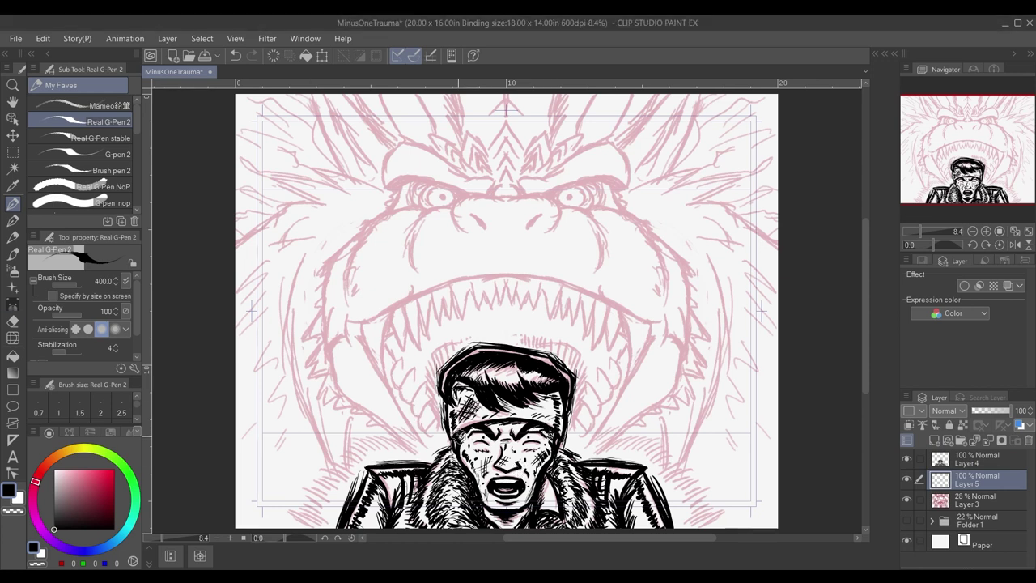
left_click(971, 459)
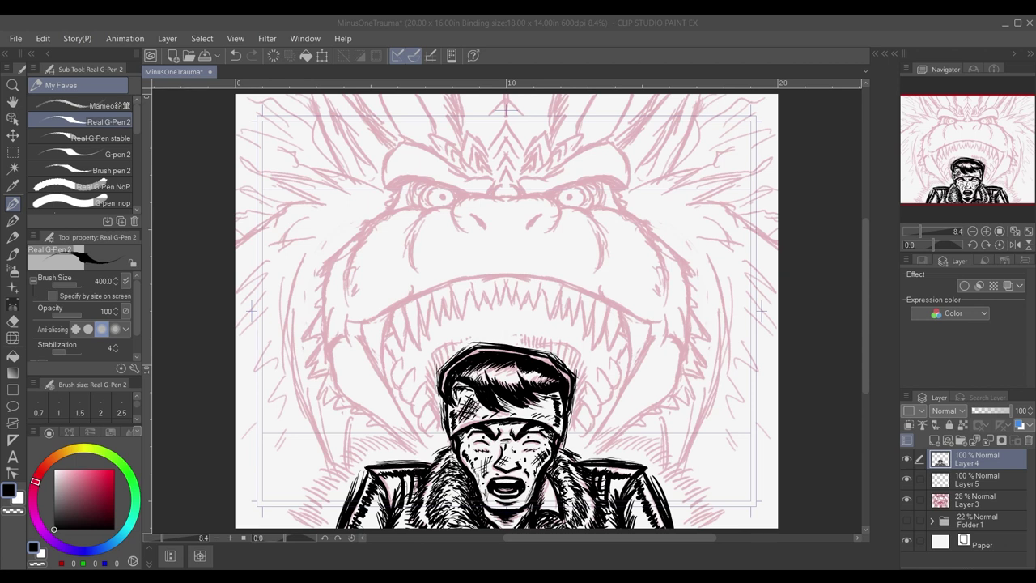
left_click(907, 500)
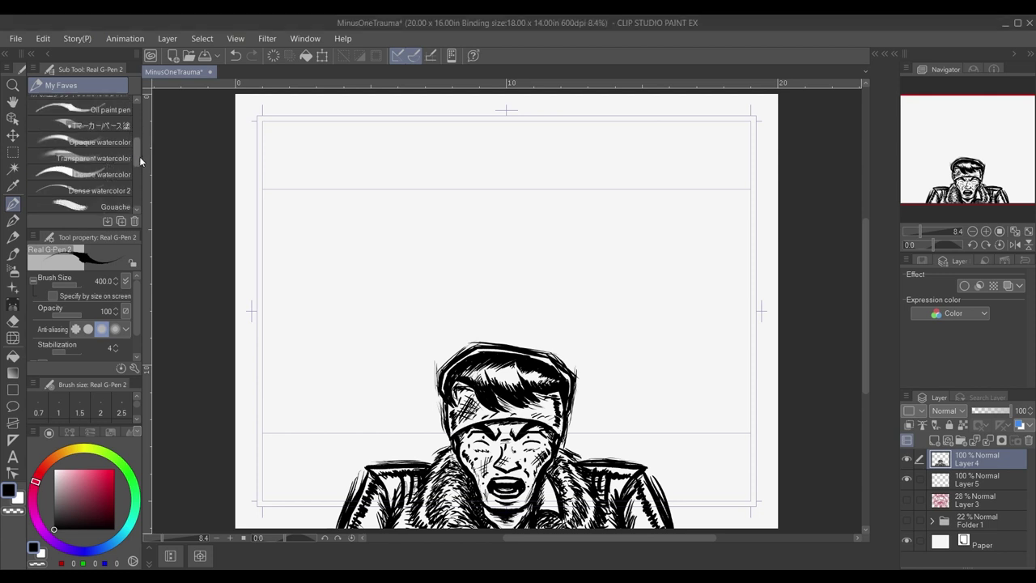
Choose the Gouache Fine brush with a light tan colour (RGB 223, 193, 165) and make Layer 5 the active layer.
key("b")
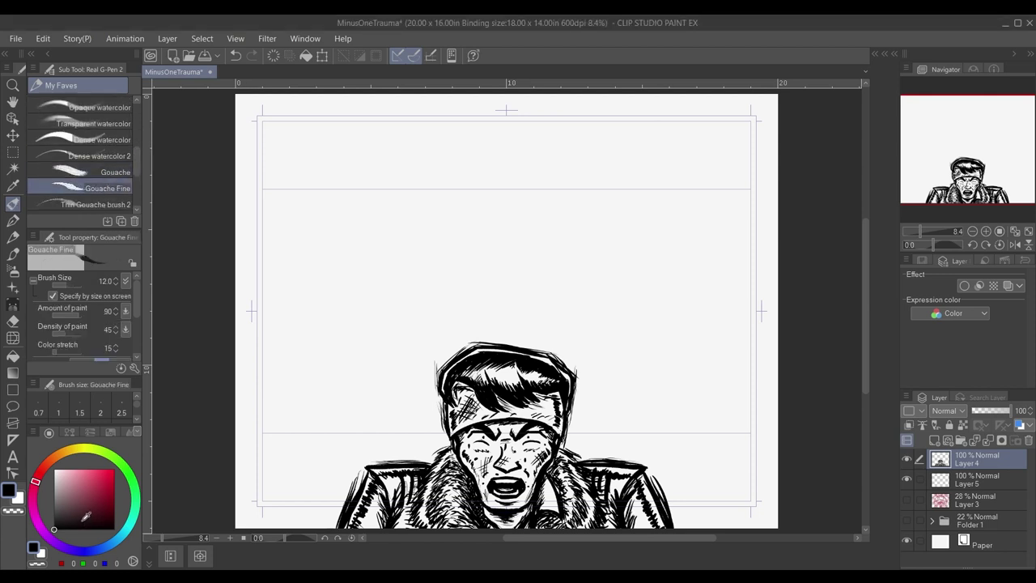
left_click(58, 455)
left_click(70, 477)
mouse_move(476, 453)
left_mouse_down()
mouse_move(500, 447)
mouse_move(477, 451)
left_mouse_up()
key("ctrl+z")
left_click(963, 480)
key("ctrl+z")
Try painting the face beneath the line art in light tan.
mouse_move(475, 465)
left_mouse_down()
mouse_move(489, 450)
mouse_move(490, 500)
mouse_move(511, 445)
mouse_move(526, 474)
mouse_move(501, 507)
mouse_move(539, 451)
mouse_move(497, 432)
mouse_move(526, 429)
mouse_move(541, 465)
mouse_move(528, 489)
left_mouse_up()
key("ctrl+z")
key("ctrl+z")
key("ctrl+z")
key("ctrl+z")
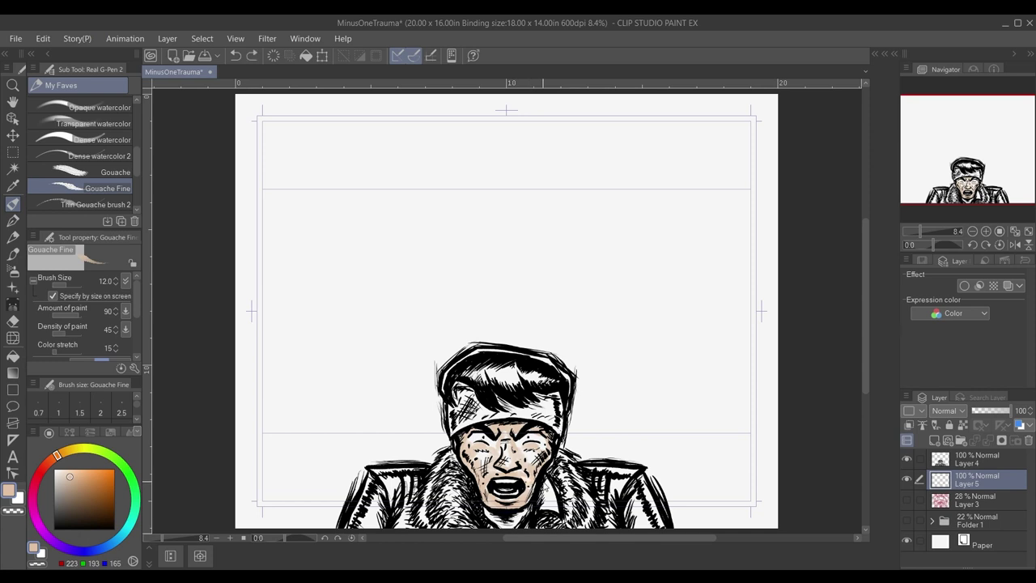
Change the paint colour to peach (RGB 244, 188, 156) and undo the tan strokes on the face.
left_click_drag(71, 476, 71, 468)
left_click(52, 459)
left_click(76, 471)
key("ctrl+z")
key("ctrl+z")
key("ctrl+z")
key("ctrl+z")
key("ctrl+z")
key("ctrl+z")
key("ctrl+z")
key("ctrl+z")
key("ctrl+z")
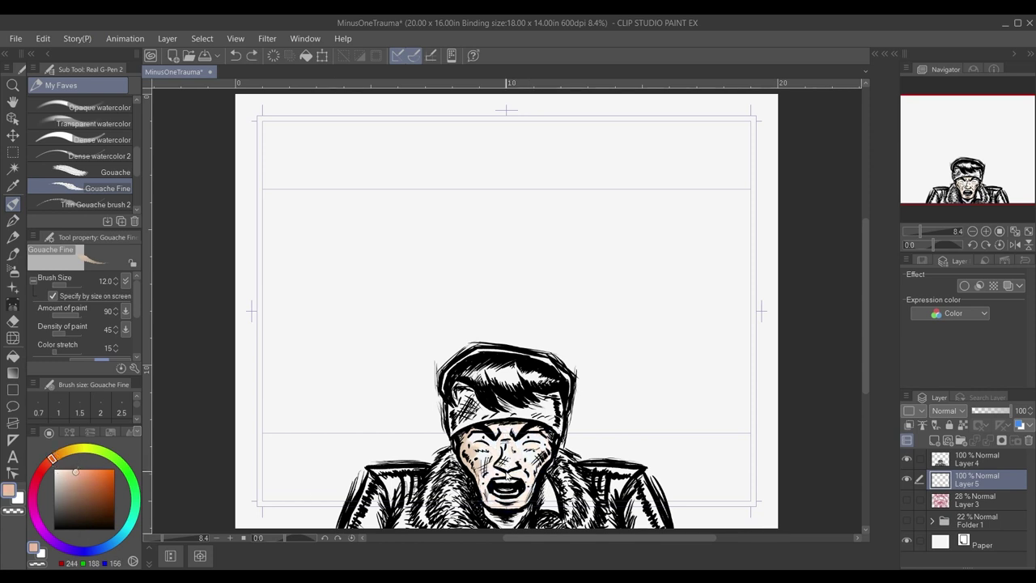
Try painting the face and brow in peach with the Gouache Fine brush at size 8.
key("bracketleft")
key("bracketleft")
mouse_move(471, 458)
left_mouse_down()
mouse_move(482, 450)
mouse_move(473, 463)
mouse_move(488, 461)
mouse_move(468, 441)
mouse_move(469, 462)
mouse_move(513, 456)
mouse_move(487, 474)
mouse_move(486, 502)
mouse_move(526, 496)
mouse_move(521, 503)
mouse_move(515, 472)
mouse_move(525, 452)
mouse_move(536, 471)
mouse_move(544, 440)
mouse_move(527, 471)
mouse_move(495, 476)
left_mouse_up()
key("ctrl+z")
key("ctrl+z")
left_click_drag(505, 447, 516, 450)
mouse_move(521, 442)
left_mouse_down()
mouse_move(497, 451)
mouse_move(513, 427)
left_mouse_up()
mouse_move(523, 432)
left_mouse_down()
mouse_move(506, 422)
mouse_move(491, 435)
left_mouse_up()
left_click_drag(543, 429, 531, 428)
mouse_move(545, 433)
left_mouse_down()
mouse_move(552, 441)
mouse_move(500, 452)
left_mouse_up()
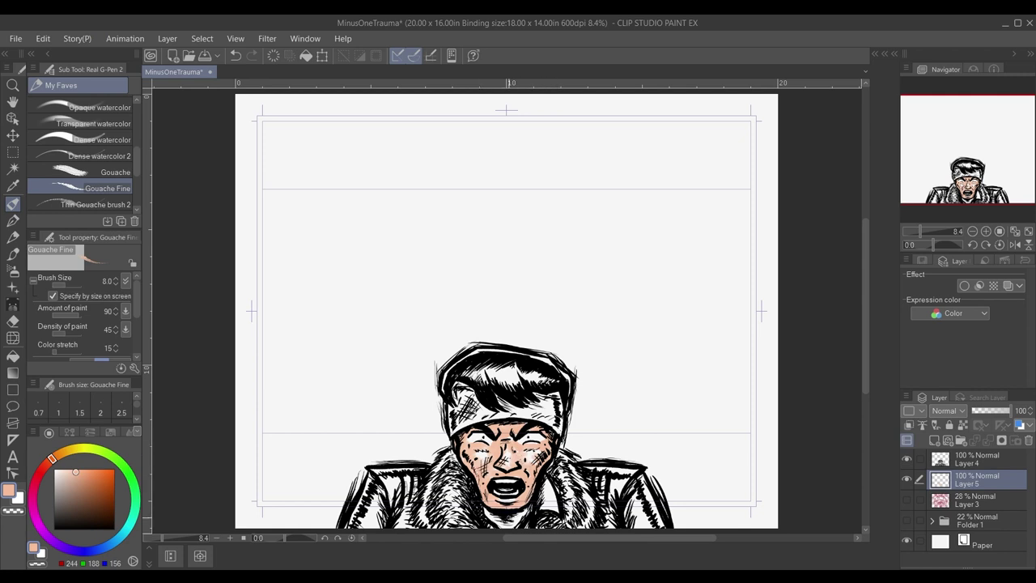
Try peach strokes on the neck and undo the paint on the face and neck.
left_click_drag(488, 513, 529, 524)
key("ctrl+z")
key("ctrl+z")
key("ctrl+z")
key("ctrl+z")
key("ctrl+z")
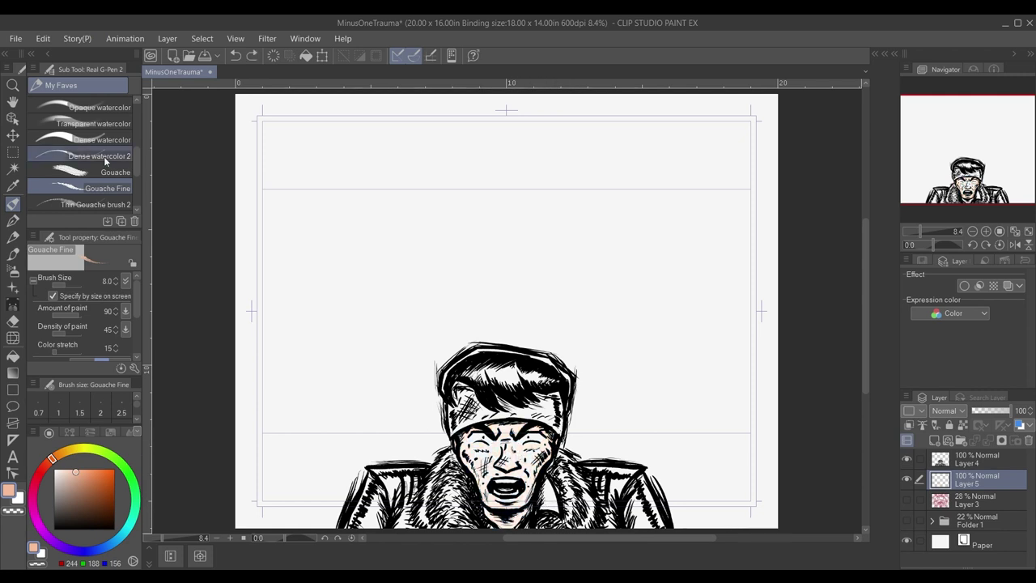
Block in the cheeks and nose in light peach (RGB 242, 197, 172) with the Acrylic Exp brush at size 70.
left_click(71, 472)
left_click_drag(136, 161, 137, 174)
left_click(106, 170)
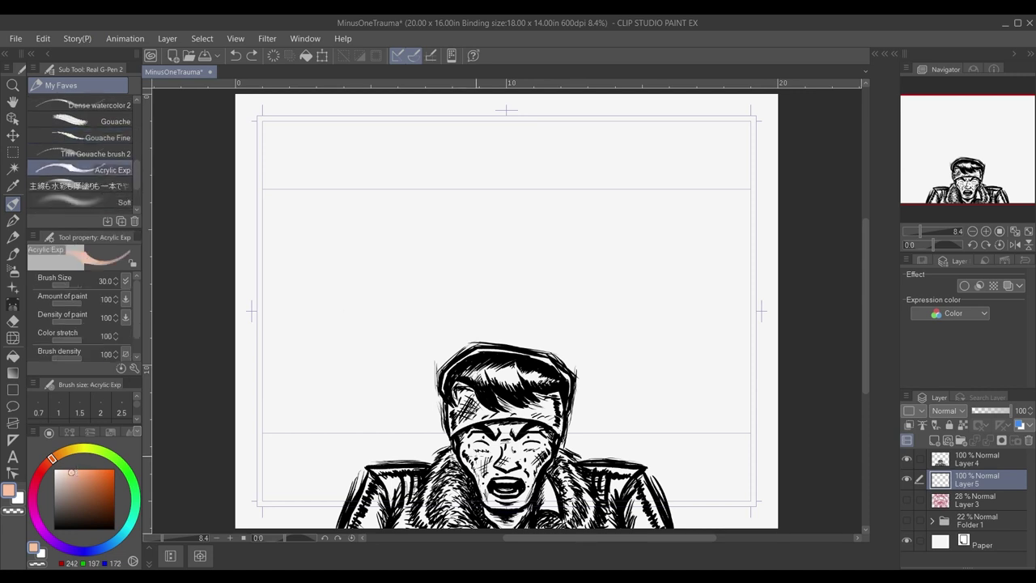
key("bracketright")
key("bracketright")
key("bracketright")
key("bracketright")
key("bracketright")
mouse_move(472, 450)
left_mouse_down()
mouse_move(492, 468)
mouse_move(501, 451)
left_mouse_up()
key("ctrl+z")
key("ctrl+z")
key("ctrl+z")
left_click_drag(497, 470, 515, 457)
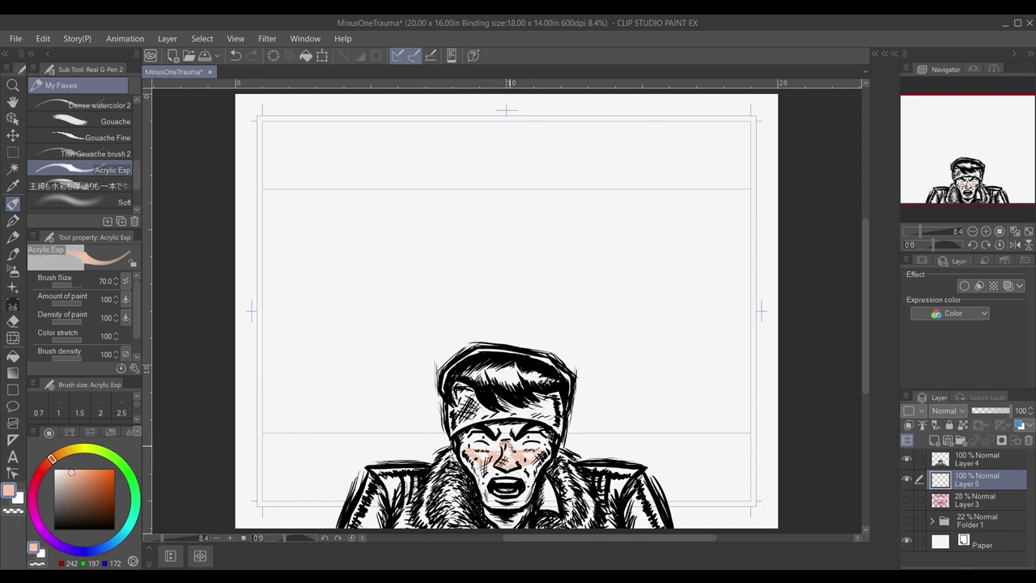
Extend the light peach base over the forehead, the area around the eyes and the lower face.
key("c")
mouse_move(507, 456)
left_mouse_down()
mouse_move(514, 445)
mouse_move(547, 448)
mouse_move(475, 447)
left_mouse_up()
key("c")
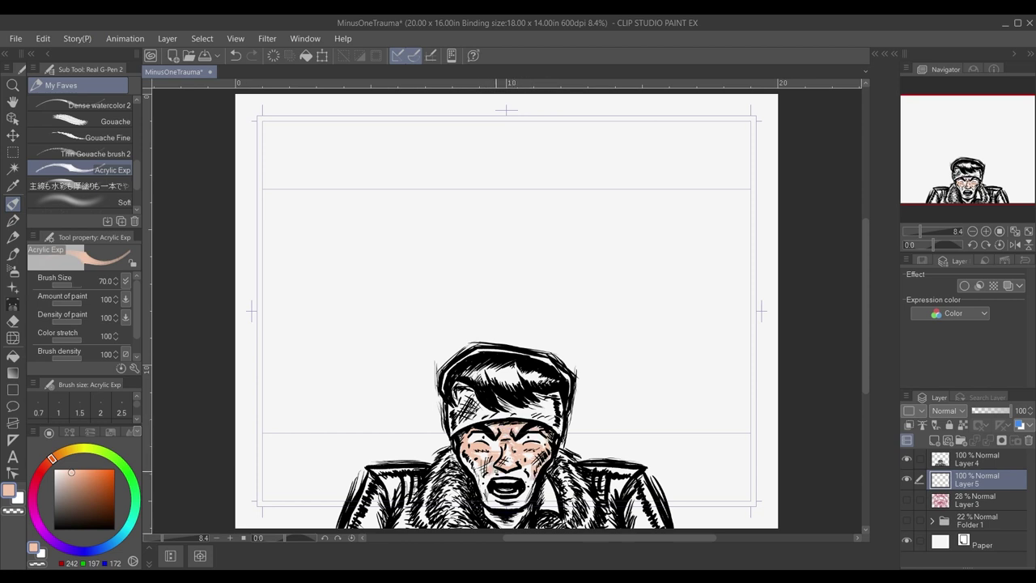
mouse_move(498, 476)
left_mouse_down()
mouse_move(473, 478)
mouse_move(518, 503)
mouse_move(495, 499)
mouse_move(516, 496)
left_mouse_up()
left_click_drag(64, 328, 84, 324)
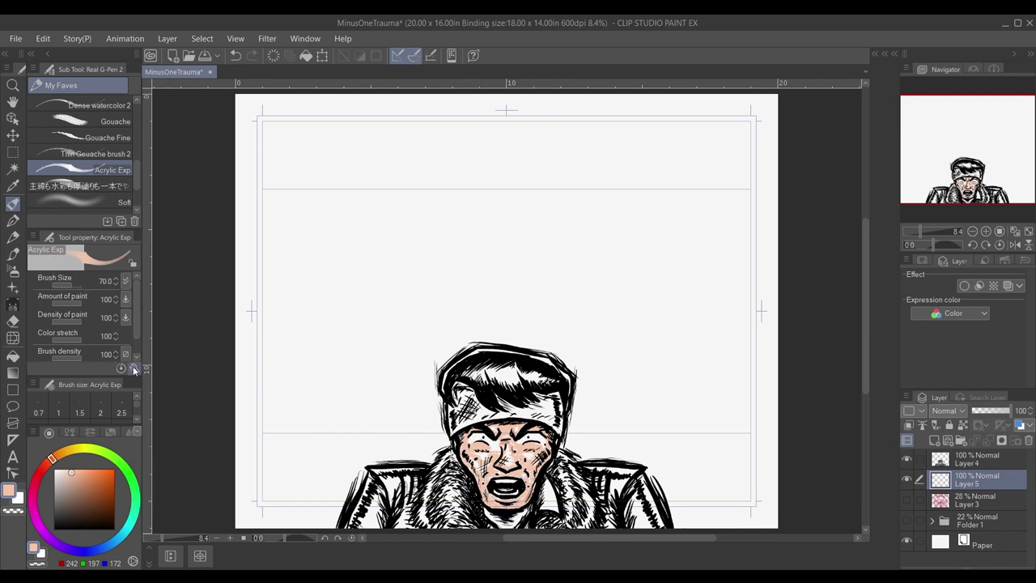
Reduce the Acrylic Exp brush to size 10 and fill the gaps around the eyes and the neck with light peach.
key("bracketleft")
key("bracketleft")
key("bracketleft")
key("bracketleft")
key("bracketleft")
key("bracketleft")
key("bracketleft")
key("bracketleft")
key("bracketleft")
key("bracketleft")
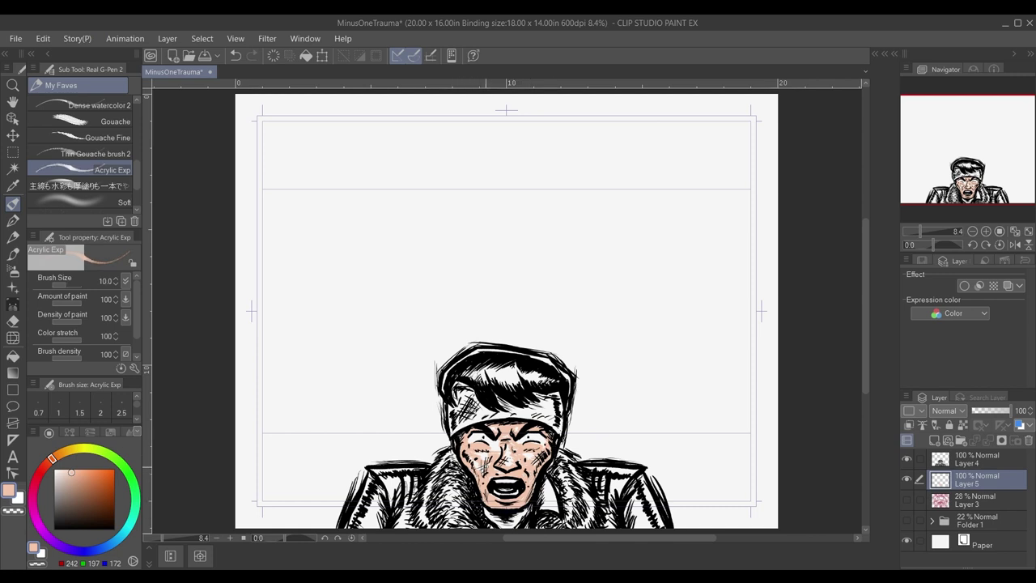
mouse_move(473, 460)
left_mouse_down()
mouse_move(486, 471)
mouse_move(502, 450)
left_mouse_up()
left_click_drag(496, 517, 525, 512)
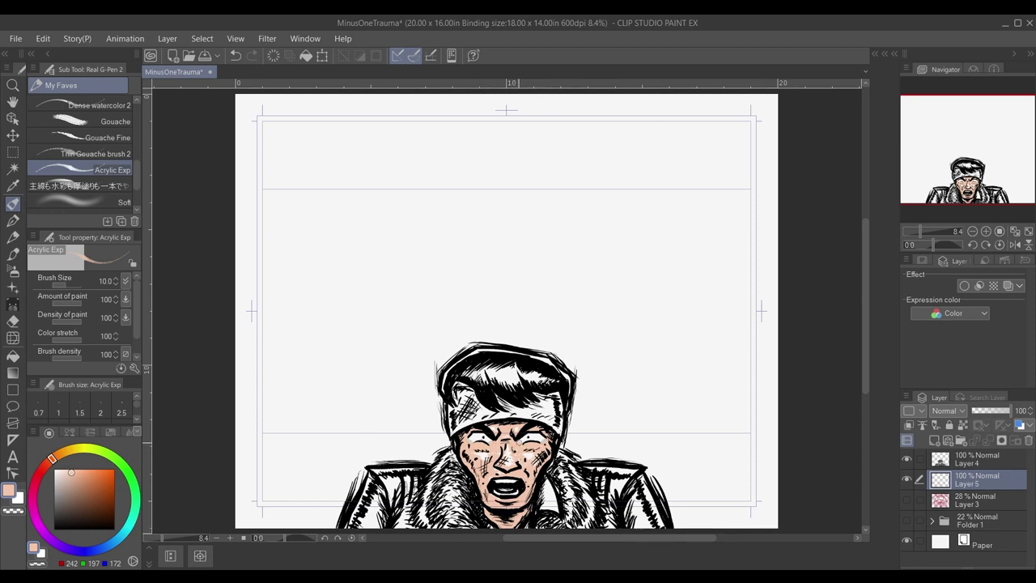
Shade the sides of the face in a darker skin tone (RGB 214, 154, 133) with the brush at size 7.
left_click(77, 472)
left_click(47, 462)
left_click(77, 479)
left_click_drag(463, 438, 492, 504)
key("ctrl+z")
key("bracketleft")
key("bracketleft")
left_click_drag(541, 460, 527, 498)
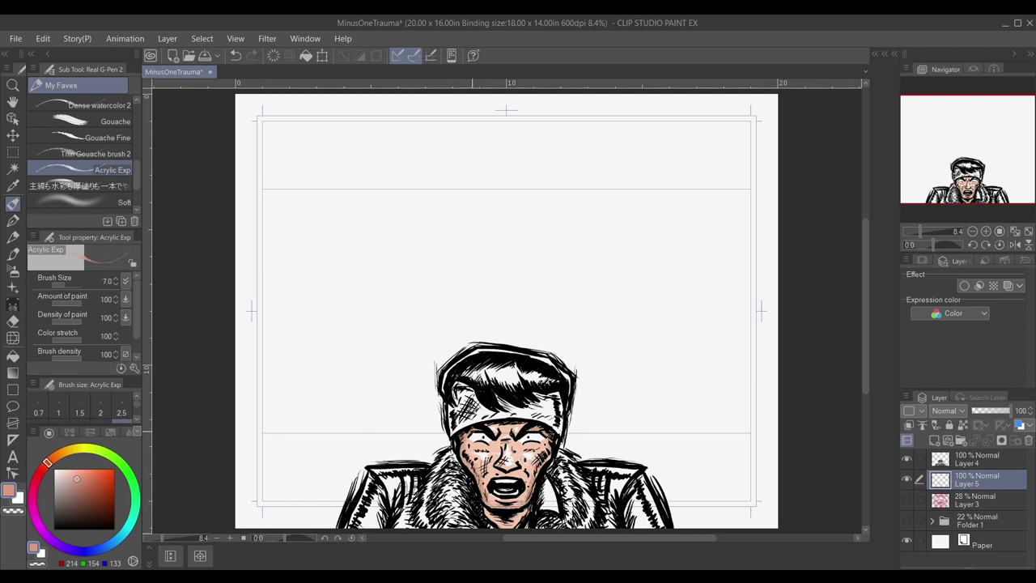
Add the darker skin tone under the headband, on the cheek and across the neck.
mouse_move(503, 422)
left_mouse_down()
mouse_move(520, 424)
mouse_move(536, 448)
left_mouse_up()
left_click_drag(473, 451, 491, 454)
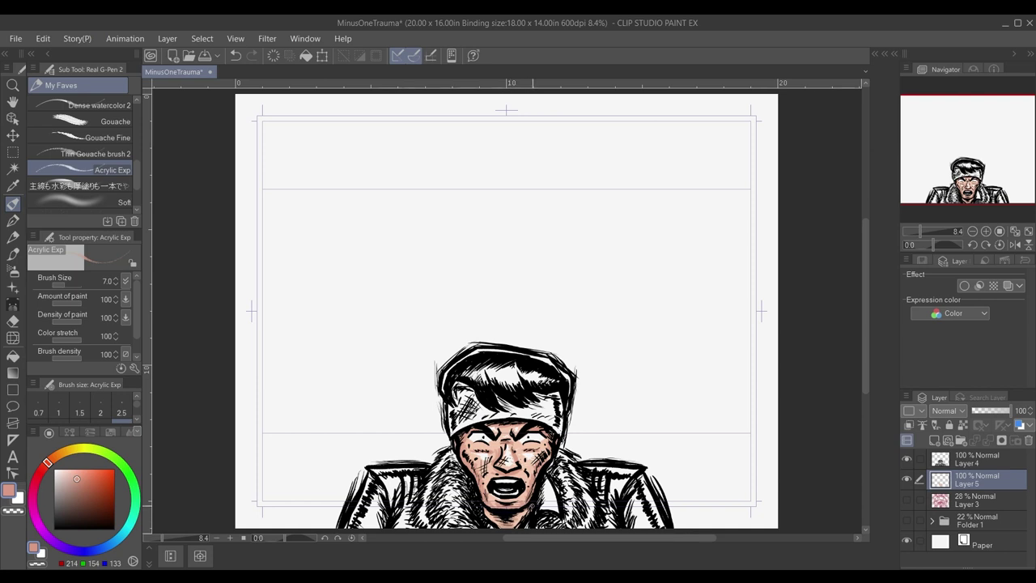
left_click_drag(533, 506, 526, 514)
left_click_drag(486, 509, 514, 518)
Deepen the shadows on the neck and face edges in reddish brown (RGB 191, 118, 107).
left_click(50, 476)
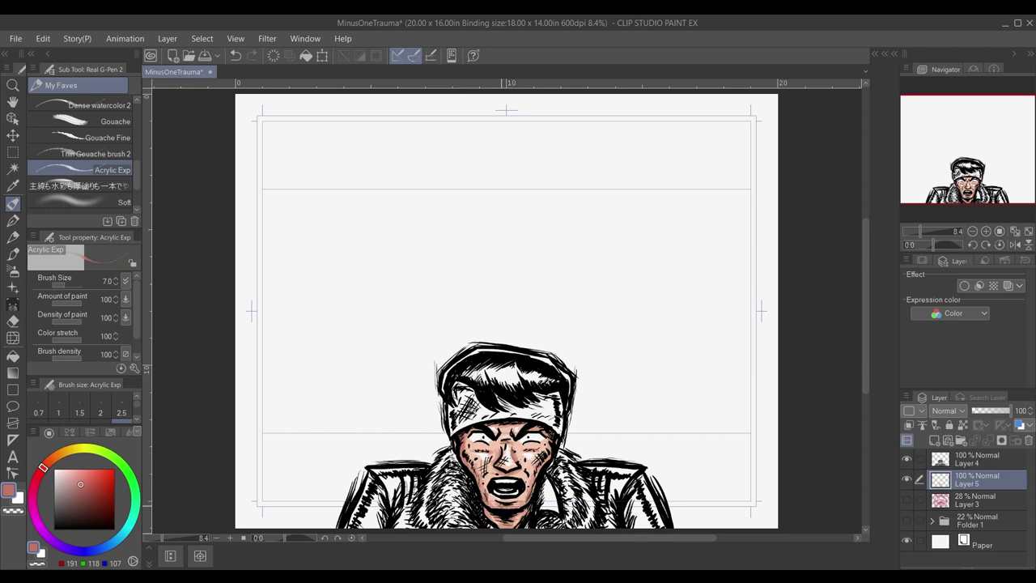
mouse_move(502, 506)
left_mouse_down()
mouse_move(521, 504)
mouse_move(510, 527)
left_mouse_up()
left_click_drag(481, 515, 489, 522)
left_click_drag(466, 458, 482, 494)
left_click_drag(543, 465, 535, 474)
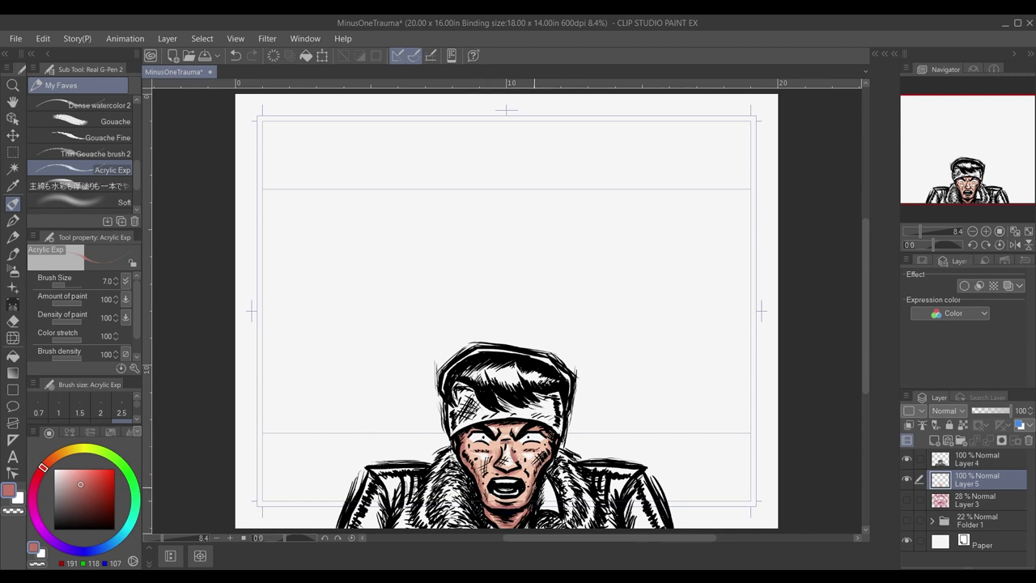
Switch to the Gouache Fine brush, sample a skin tone from the face and paint it on the neck.
left_click(95, 136)
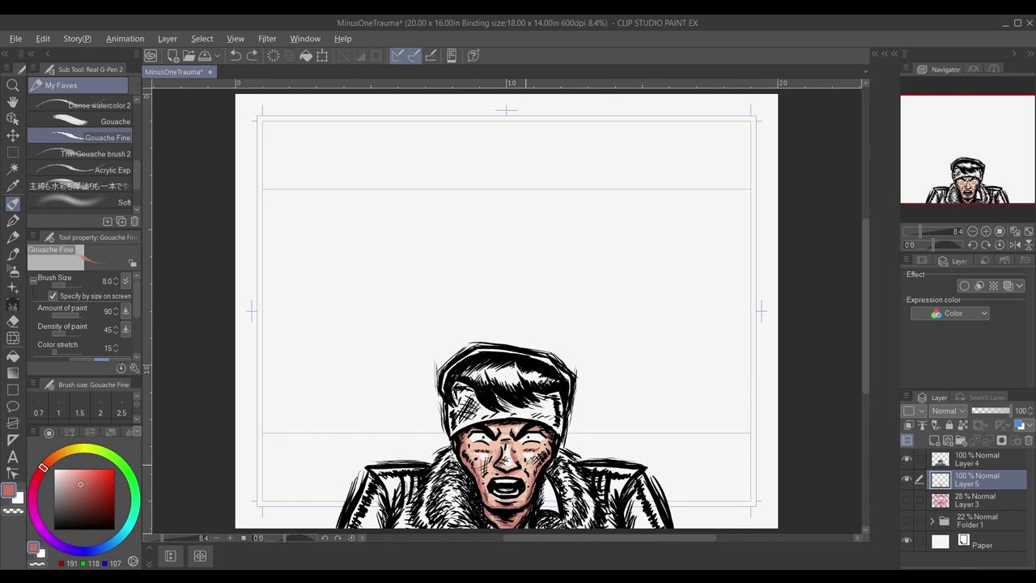
left_click(526, 465, "alt")
left_click_drag(522, 513, 512, 528)
Paint both sides of the fur collar in dark reddish brown (RGB 112, 49, 43).
left_click(511, 523, "alt")
left_click(90, 504)
mouse_move(447, 471)
left_mouse_down()
mouse_move(439, 516)
mouse_move(473, 527)
mouse_move(449, 452)
mouse_move(437, 518)
mouse_move(466, 505)
mouse_move(462, 528)
left_mouse_up()
left_click_drag(465, 471, 468, 514)
left_click_drag(548, 462, 560, 474)
left_click_drag(555, 466, 573, 487)
mouse_move(567, 485)
left_mouse_down()
mouse_move(580, 503)
mouse_move(558, 529)
mouse_move(576, 527)
mouse_move(579, 483)
mouse_move(586, 528)
left_mouse_up()
left_click_drag(439, 476, 430, 492)
left_click_drag(433, 497, 424, 513)
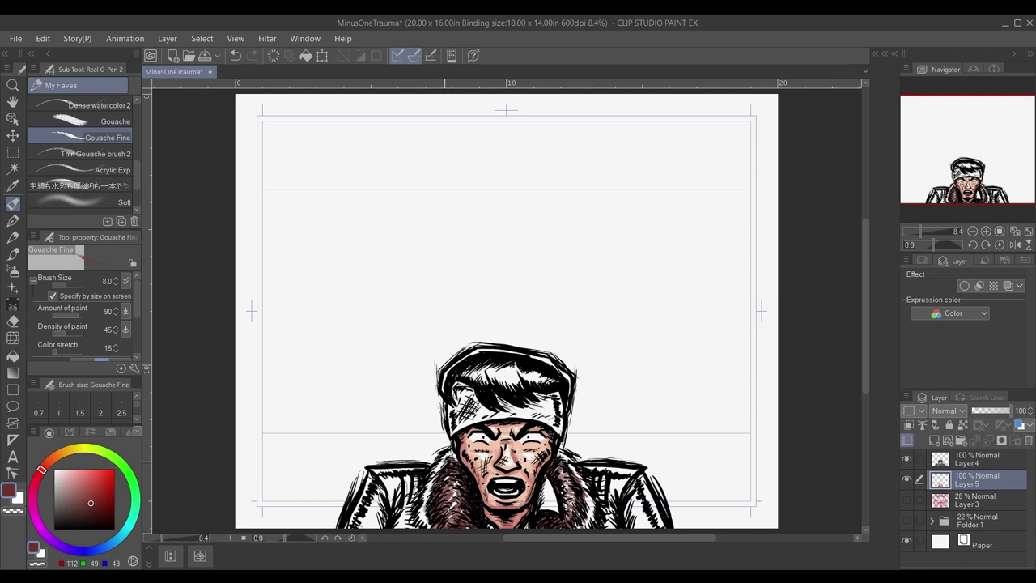
left_click_drag(553, 468, 562, 474)
left_click_drag(570, 509, 565, 516)
Paint both sides of the jacket in violet grey (RGB 61, 58, 73) with the Gouache Fine brush at size 15.
left_click(71, 550)
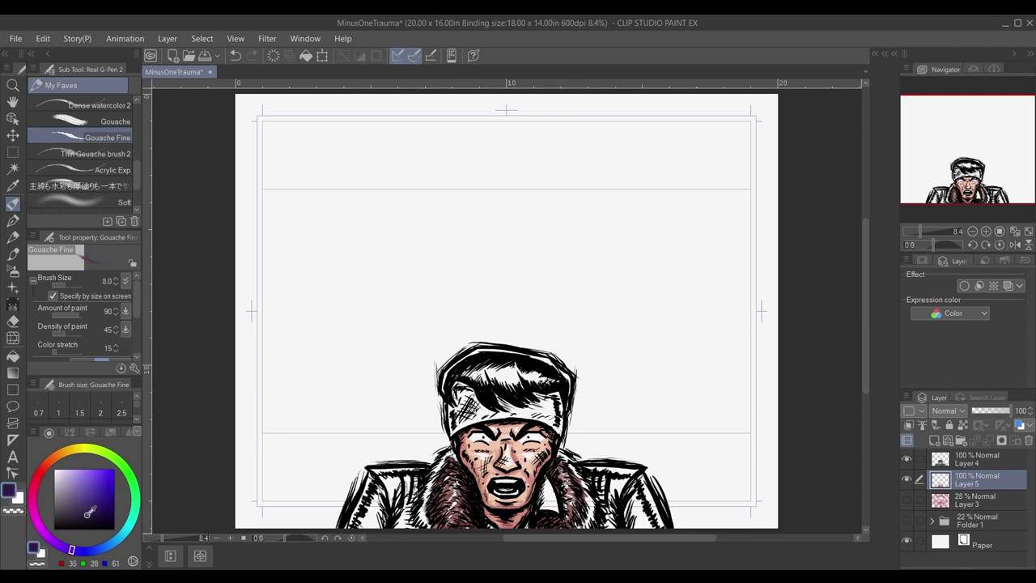
left_click_drag(90, 507, 66, 512)
key("bracketright")
key("bracketright")
key("bracketright")
key("ctrl+z")
mouse_move(378, 472)
left_mouse_down()
mouse_move(390, 486)
mouse_move(413, 478)
mouse_move(417, 526)
mouse_move(385, 527)
mouse_move(381, 489)
mouse_move(356, 526)
mouse_move(380, 502)
mouse_move(423, 500)
mouse_move(371, 527)
left_mouse_up()
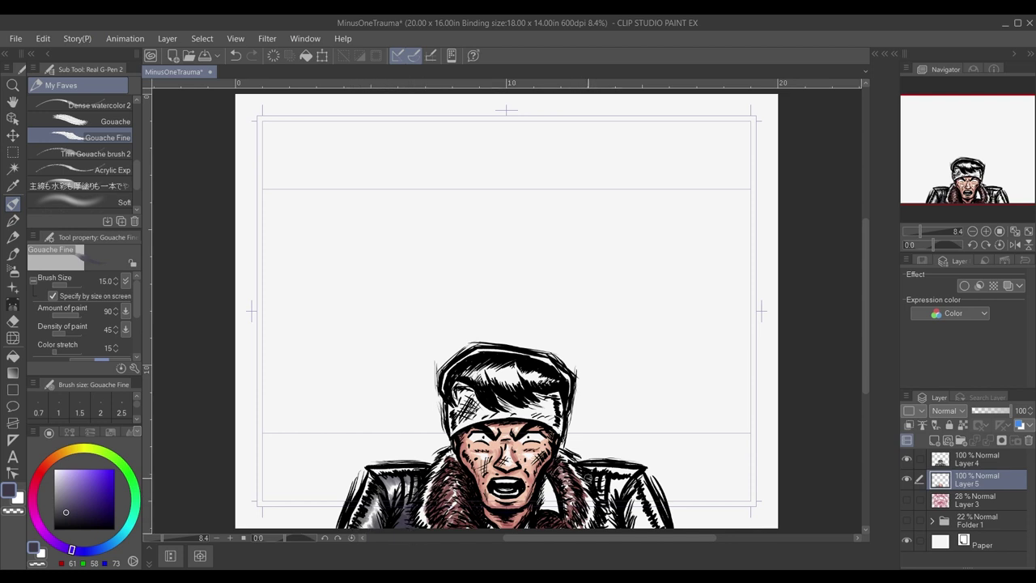
mouse_move(586, 474)
left_mouse_down()
mouse_move(629, 481)
mouse_move(664, 526)
mouse_move(627, 528)
left_mouse_up()
mouse_move(617, 489)
left_mouse_down()
mouse_move(604, 526)
mouse_move(603, 515)
mouse_move(615, 533)
mouse_move(624, 500)
left_mouse_up()
Add darker navy strokes (RGB 32, 32, 52) to the lower part of the jacket.
left_click(77, 517)
left_click(84, 551)
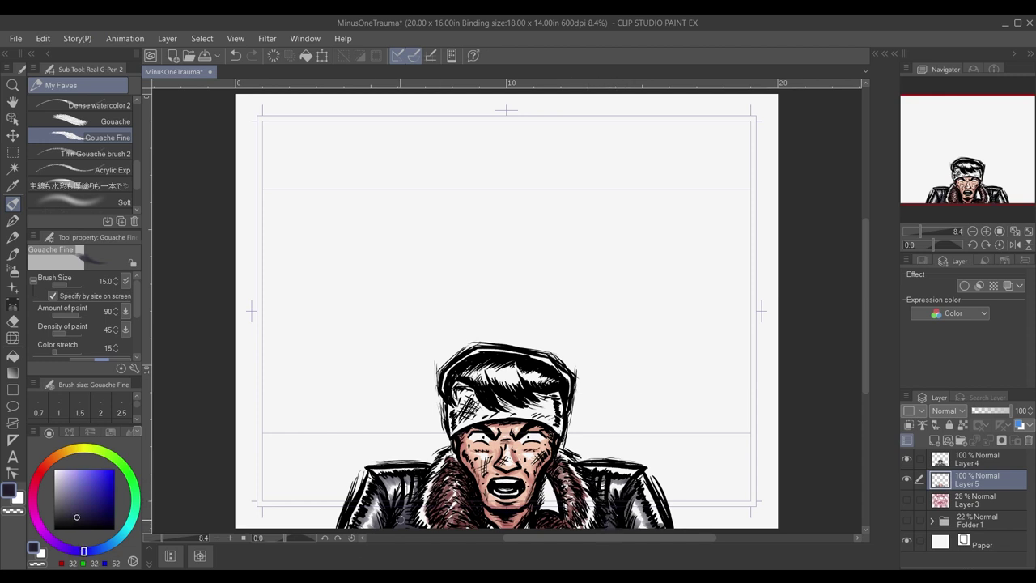
left_click_drag(409, 513, 378, 529)
Pick a dark red swatch from the color set and add fur strokes to the collar, reducing the brush to size 7.
left_click(138, 431)
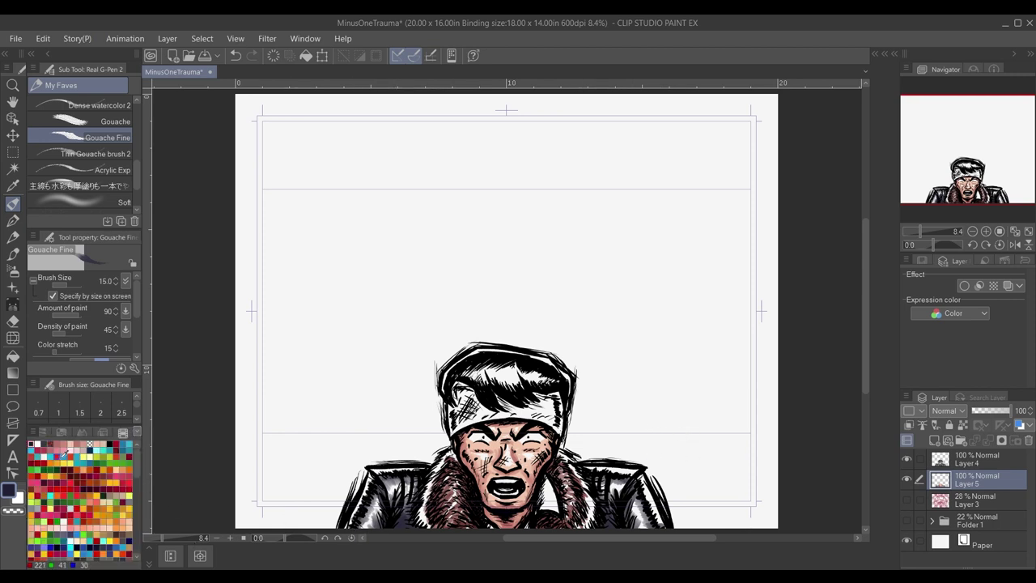
left_click(30, 445)
mouse_move(427, 513)
left_mouse_down()
mouse_move(439, 528)
mouse_move(422, 506)
left_mouse_up()
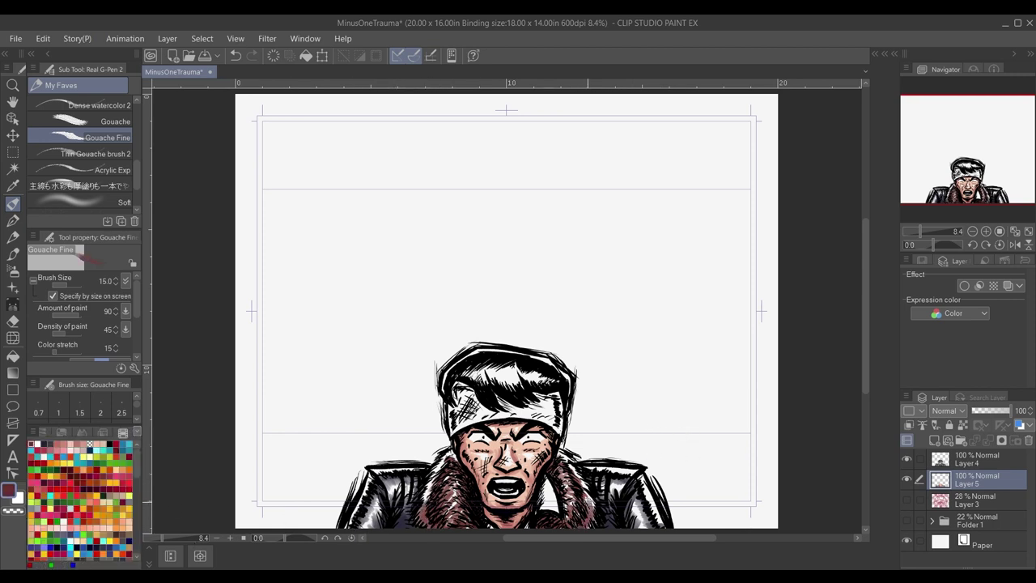
key("bracketleft")
key("bracketleft")
key("bracketleft")
key("bracketleft")
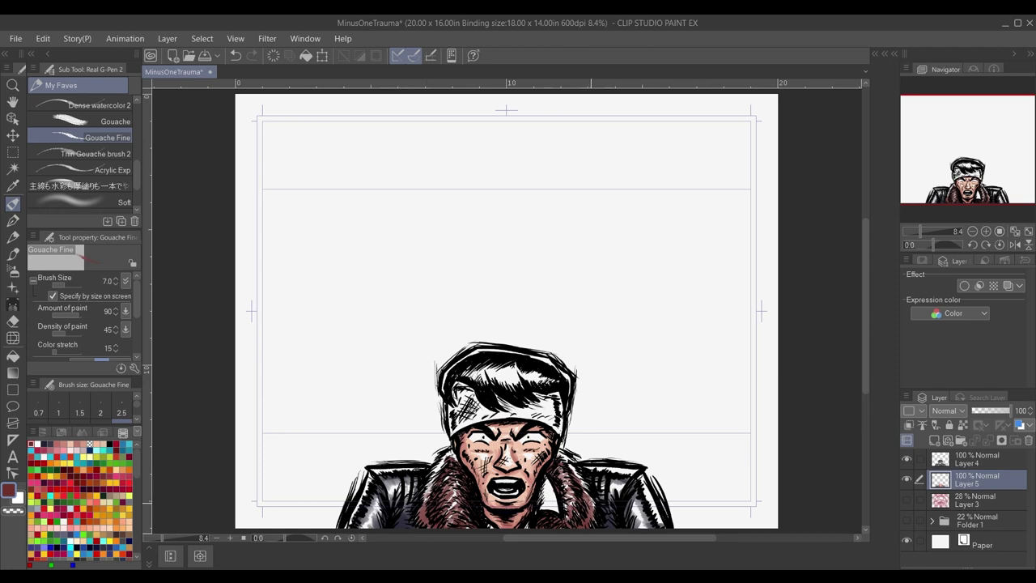
Shade the whites of the eyes in pale blue (RGB 181, 198, 214), switching to the Acrylic Exp brush.
scroll(511, 404, "down", 3)
scroll(494, 404, "up", 4)
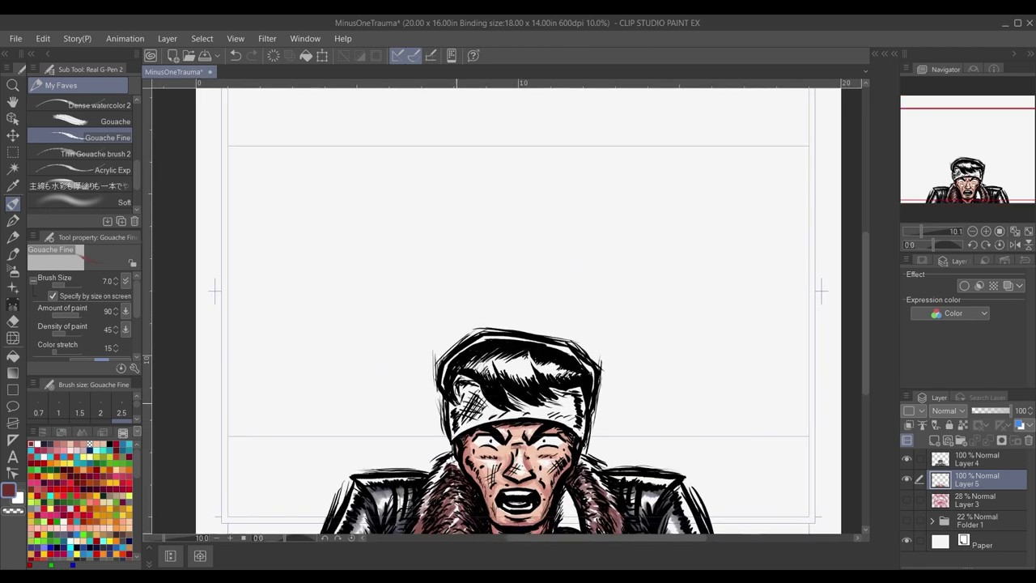
left_click(44, 433)
left_click(111, 544)
left_click(77, 474)
left_click(64, 478)
scroll(575, 466, "up", 2)
key("ctrl+z")
mouse_move(530, 430)
left_mouse_down()
mouse_move(522, 435)
mouse_move(534, 429)
left_mouse_up()
left_click(112, 170)
key("ctrl+z")
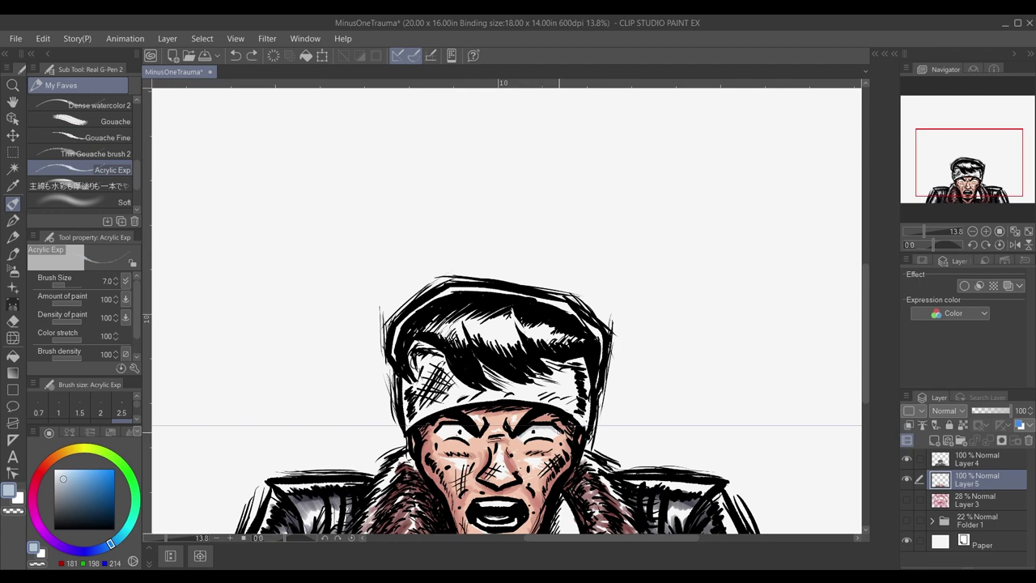
Shade the headband in neutral greys with Acrylic Exp and Gouache Fine, ending at brush size 12 and RGB 150, 150, 150.
scroll(501, 457, "down", 1)
left_click(55, 496)
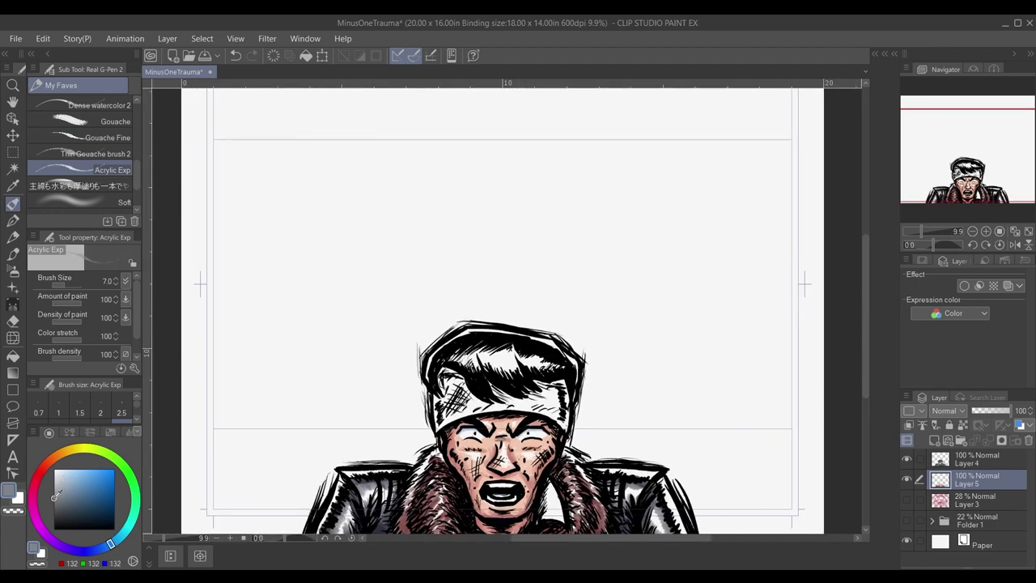
mouse_move(442, 383)
left_mouse_down()
mouse_move(443, 424)
mouse_move(471, 395)
mouse_move(508, 400)
mouse_move(567, 380)
mouse_move(555, 421)
left_mouse_up()
left_click(113, 137)
mouse_move(450, 413)
left_mouse_down()
mouse_move(463, 390)
mouse_move(491, 410)
mouse_move(555, 408)
mouse_move(558, 395)
mouse_move(558, 404)
left_mouse_up()
key("ctrl+z")
key("bracketright")
key("bracketright")
key("bracketright")
key("ctrl+z")
left_click(54, 494)
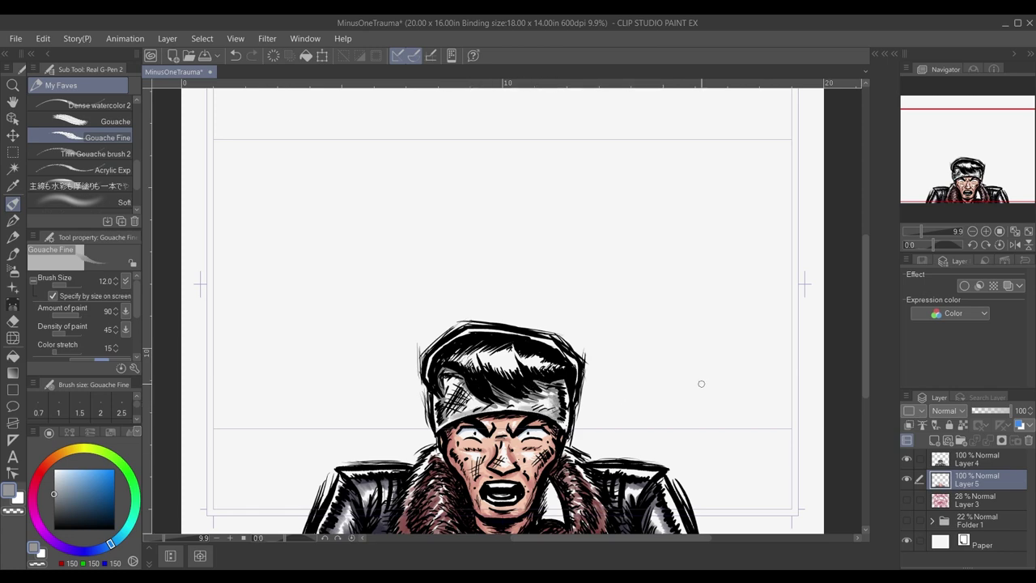
left_click_drag(701, 383, 717, 336)
left_click_drag(454, 314, 473, 304)
left_click_drag(578, 313, 570, 319)
scroll(801, 362, "down", 3)
scroll(750, 364, "up", 5)
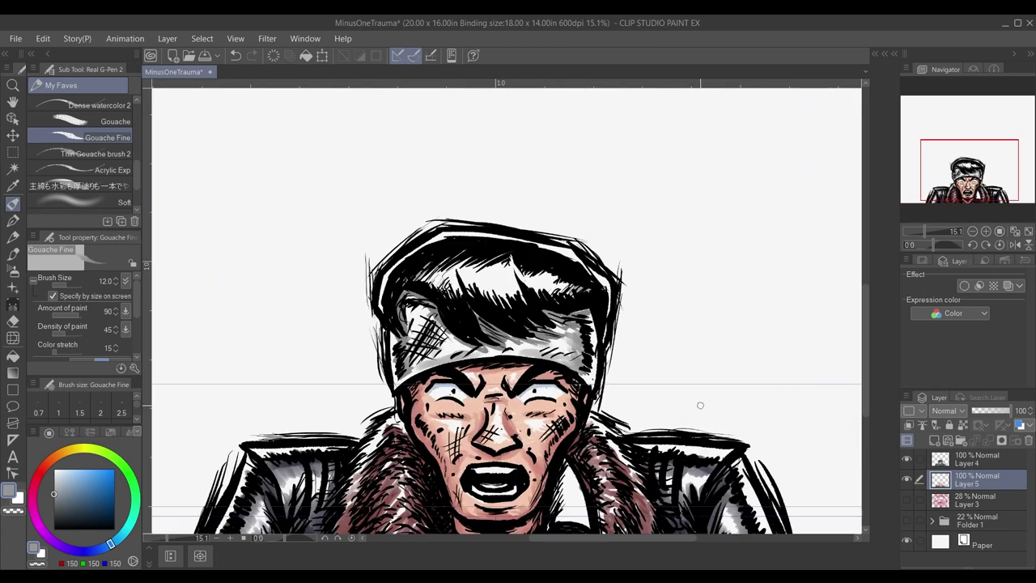
Check the figure's colouring and balance on the whole page by mirroring the canvas view and restoring it.
scroll(701, 405, "down", 3)
left_click(1029, 231)
left_click(1016, 245)
left_click(1016, 245)
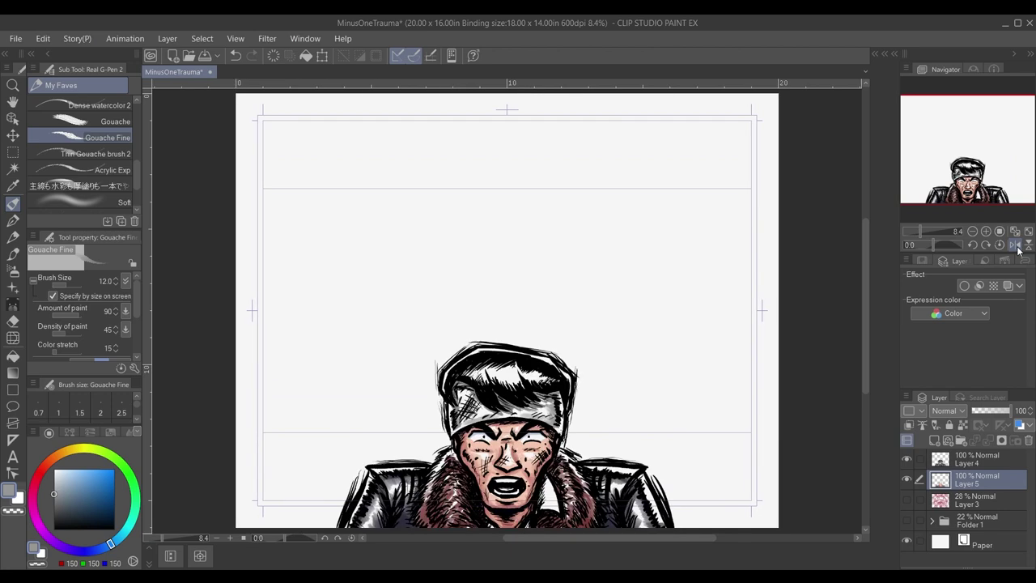
left_click(1016, 246)
left_click(1017, 247)
left_click(962, 463)
left_click(84, 168)
left_click(934, 441)
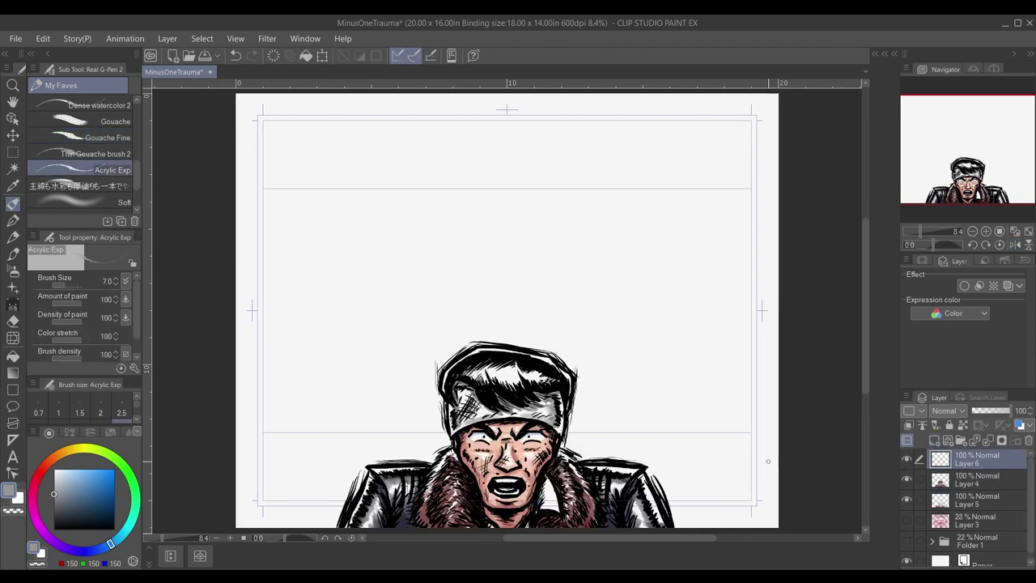
left_click(19, 498)
scroll(505, 437, "up", 6)
scroll(584, 443, "down", 5)
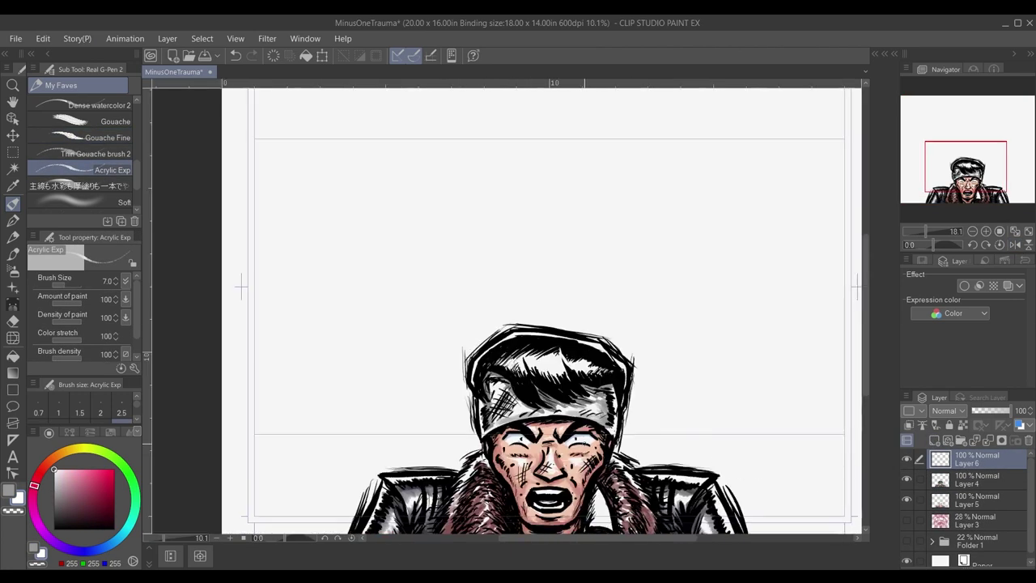
scroll(584, 443, "up", 6)
scroll(544, 487, "down", 3)
left_click(1029, 231)
left_click(1016, 245)
left_click(1015, 246)
left_click(971, 479)
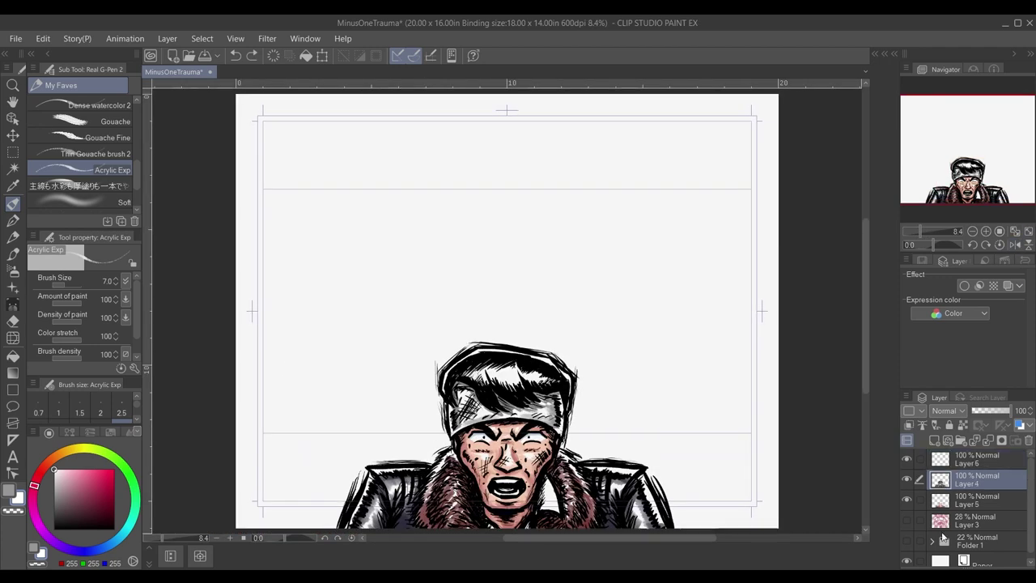
left_click(906, 521)
left_click(973, 503)
left_click(997, 459)
left_click(1029, 441)
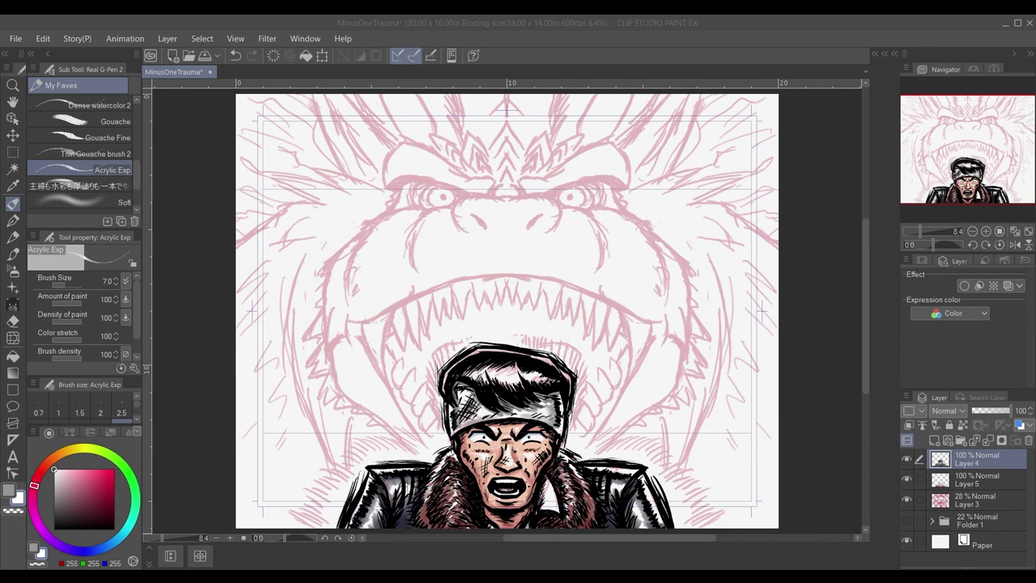
Make the colour layer beneath the line art active and hide the pink creature sketch.
left_click(9, 489)
scroll(103, 200, "up", 4)
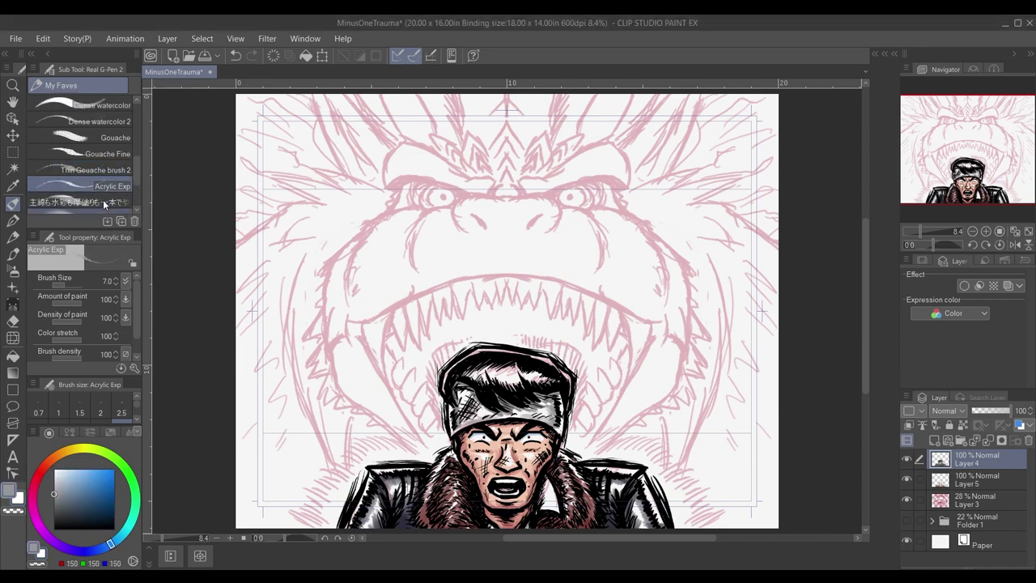
left_click(96, 123)
left_click(42, 470)
scroll(539, 419, "up", 1)
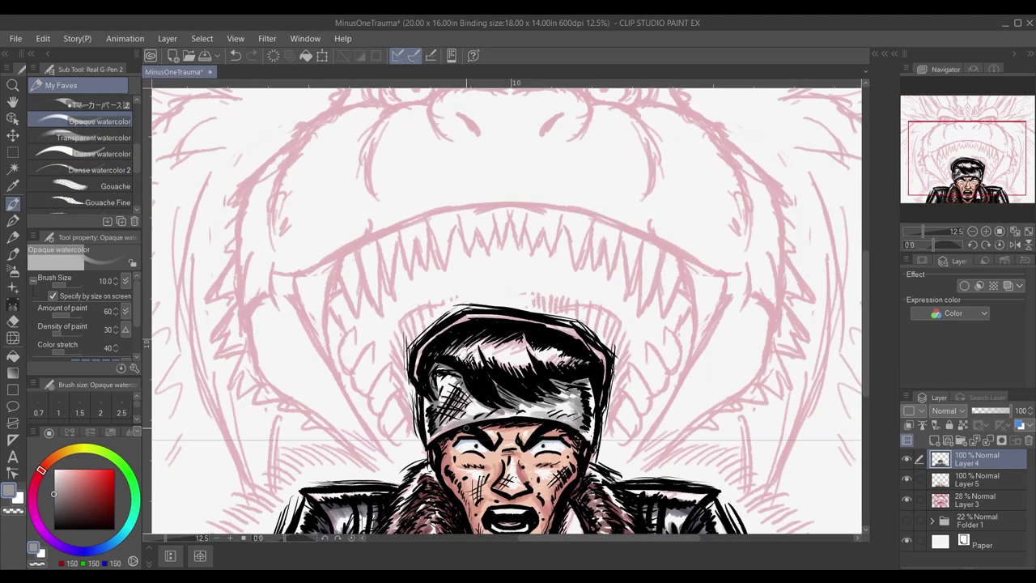
left_click(931, 479)
left_click(907, 500)
Paint the irises in reddish brown (RGB 130, 65, 41) with the Acrylic Exp brush at size 7.
left_click(95, 502)
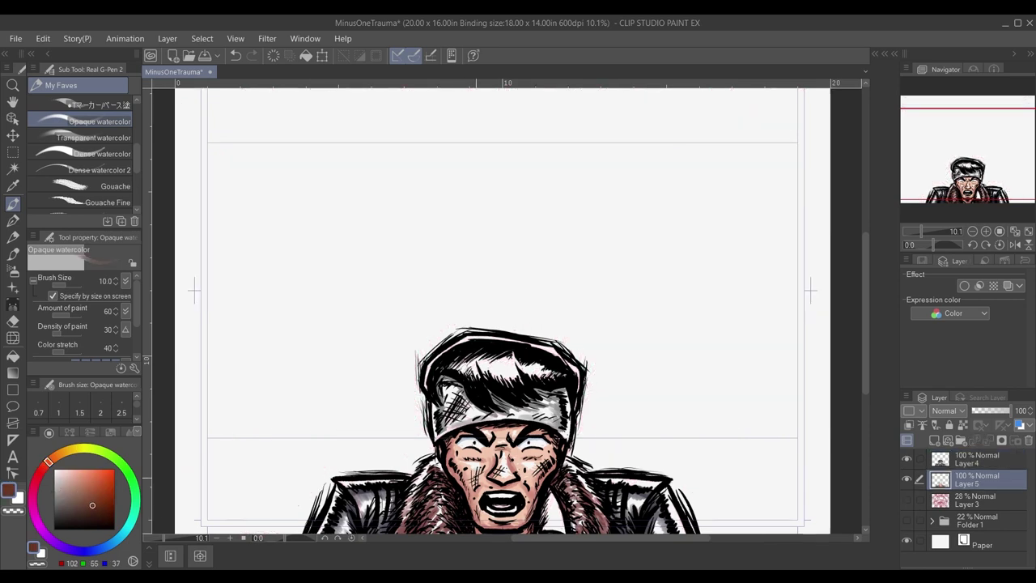
left_click_drag(476, 469, 478, 486)
key("ctrl+z")
left_click_drag(138, 158, 140, 173)
left_click(98, 175)
left_click_drag(468, 473, 479, 489)
key("ctrl+z")
left_click(95, 499)
key("ctrl+z")
left_click_drag(467, 469, 477, 475)
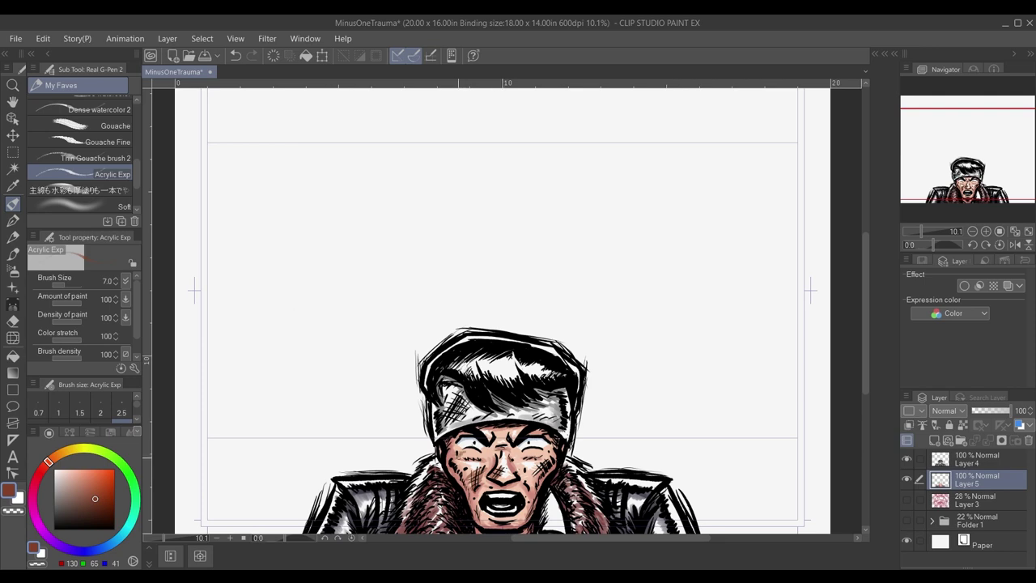
left_click_drag(538, 468, 522, 411)
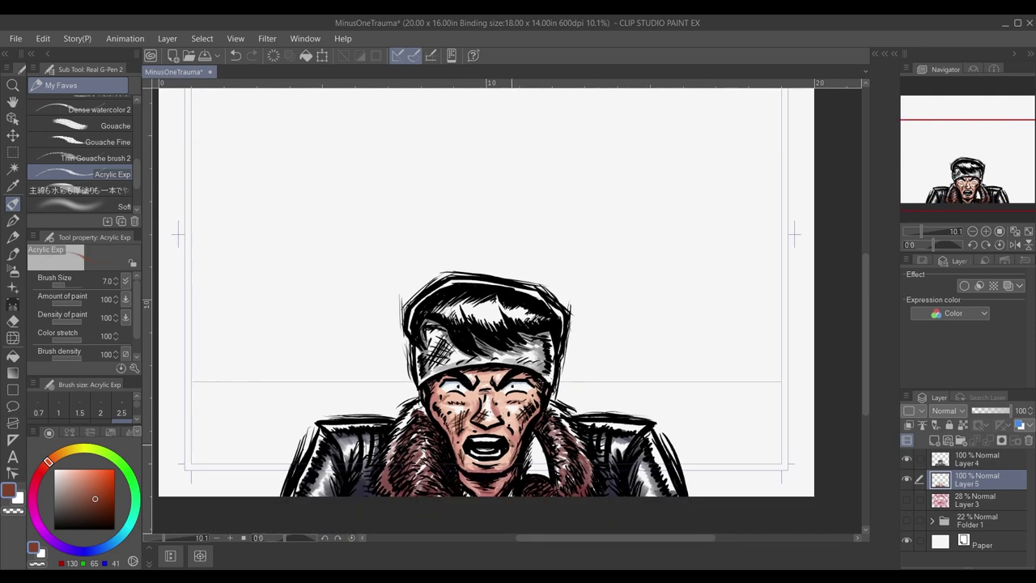
Add muted dark brown accents to the figure's head with Gouache Fine at size 8, ending at RGB 66, 58, 55.
scroll(533, 382, "down", 5)
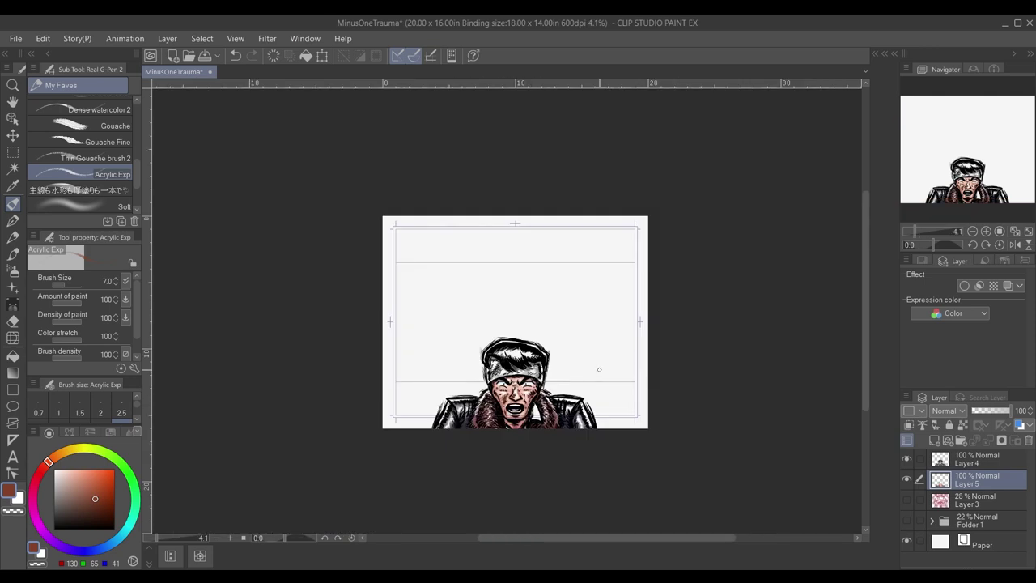
scroll(560, 366, "up", 5)
left_click(118, 158)
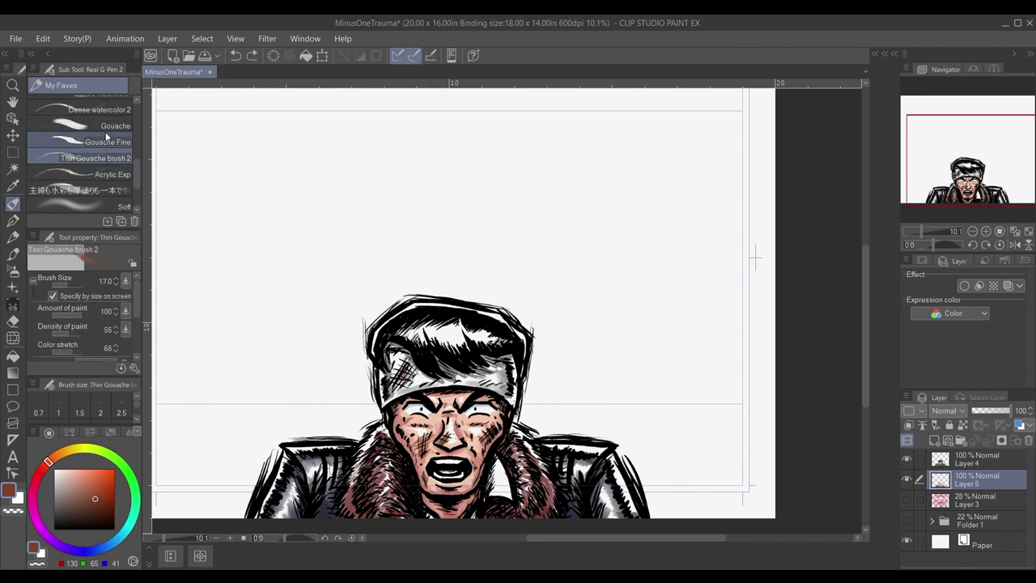
left_click(105, 142)
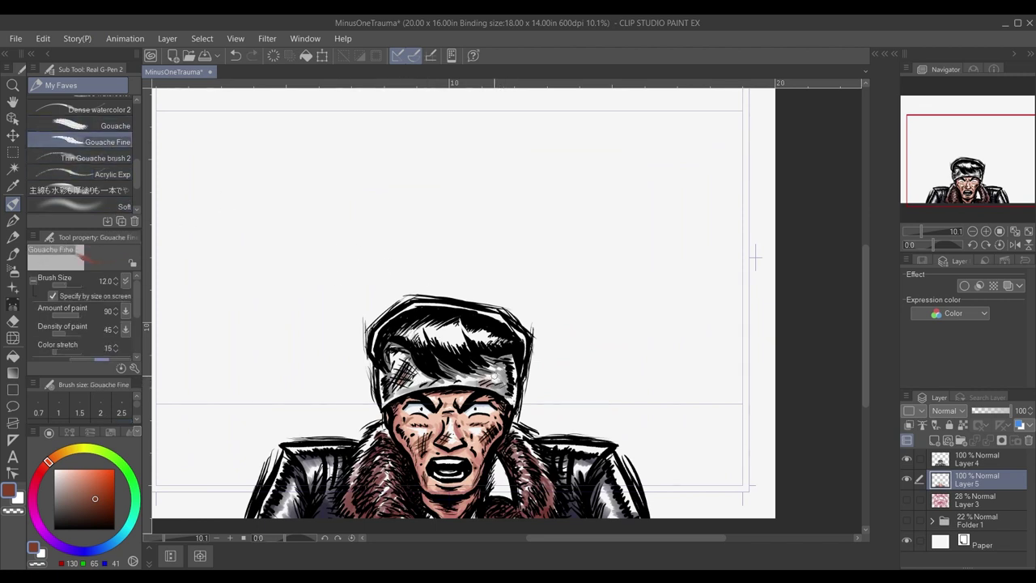
scroll(493, 376, "down", 2)
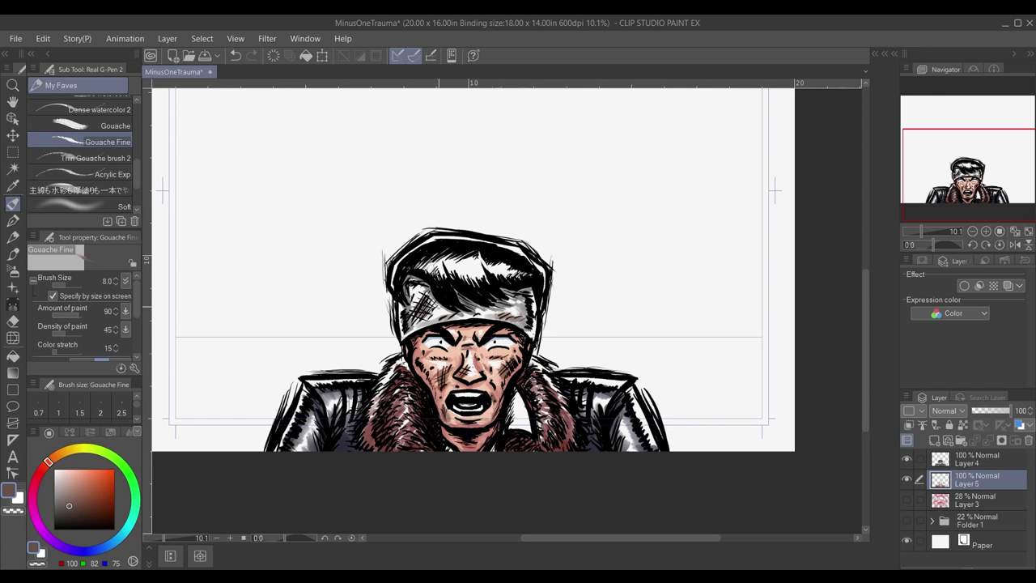
scroll(466, 339, "up", 1)
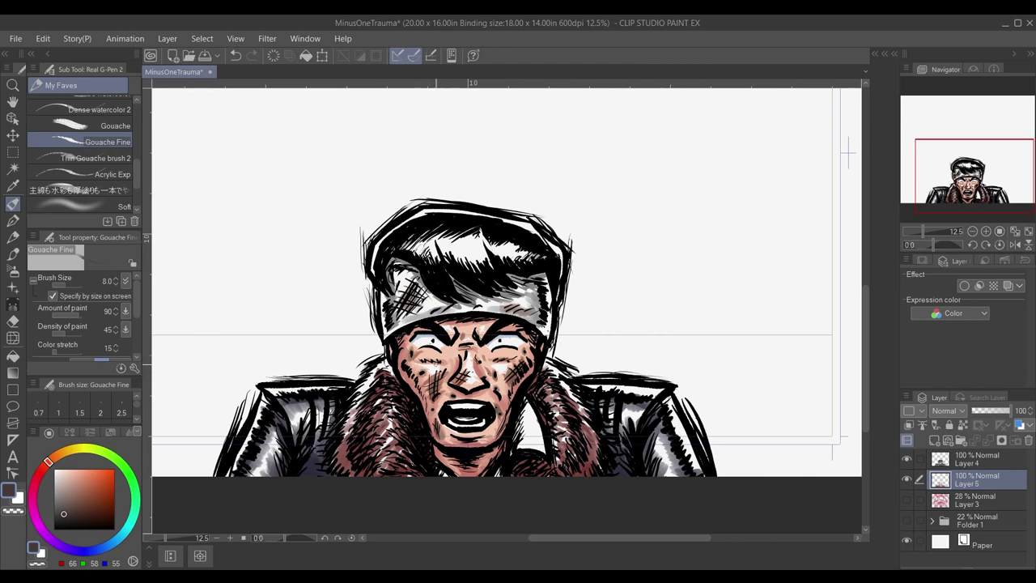
Paint pale cyan (RGB 163, 219, 223) rim light along the cap, collar and jacket shoulders, checking it in mirrored and normal view.
key("ctrl+minus")
key("ctrl+minus")
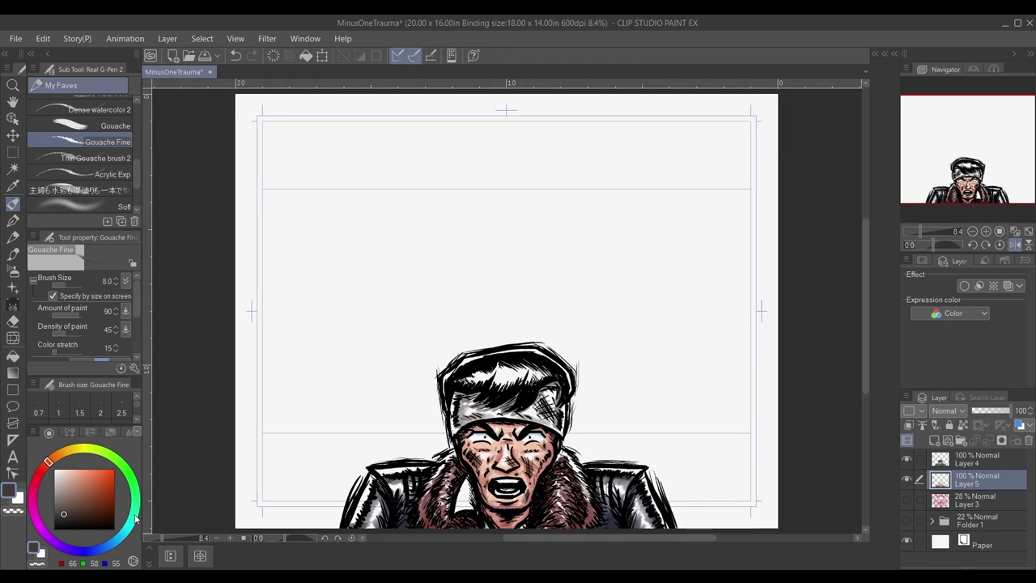
left_click_drag(135, 519, 126, 531)
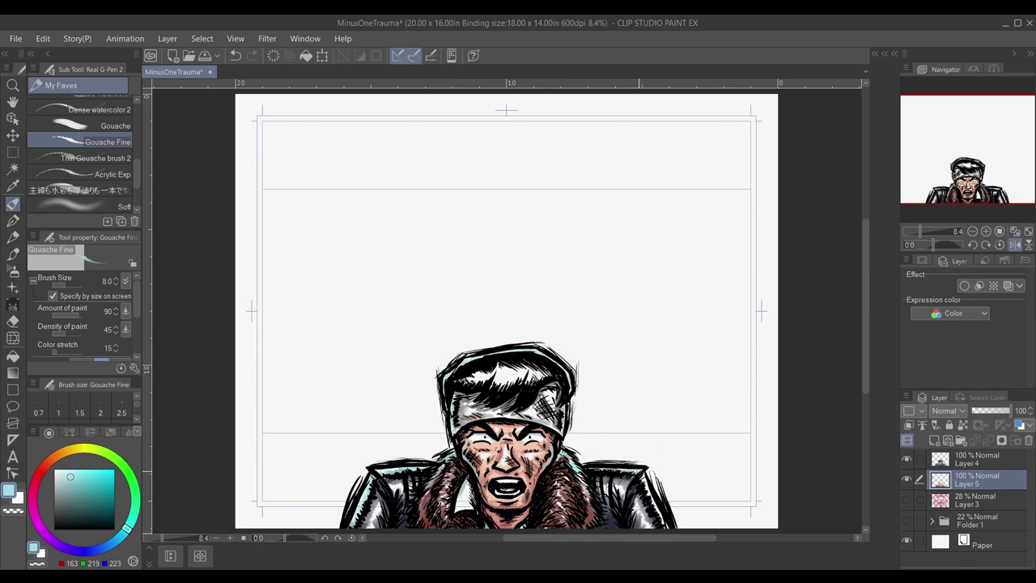
scroll(652, 474, "down", 2)
scroll(627, 458, "up", 3)
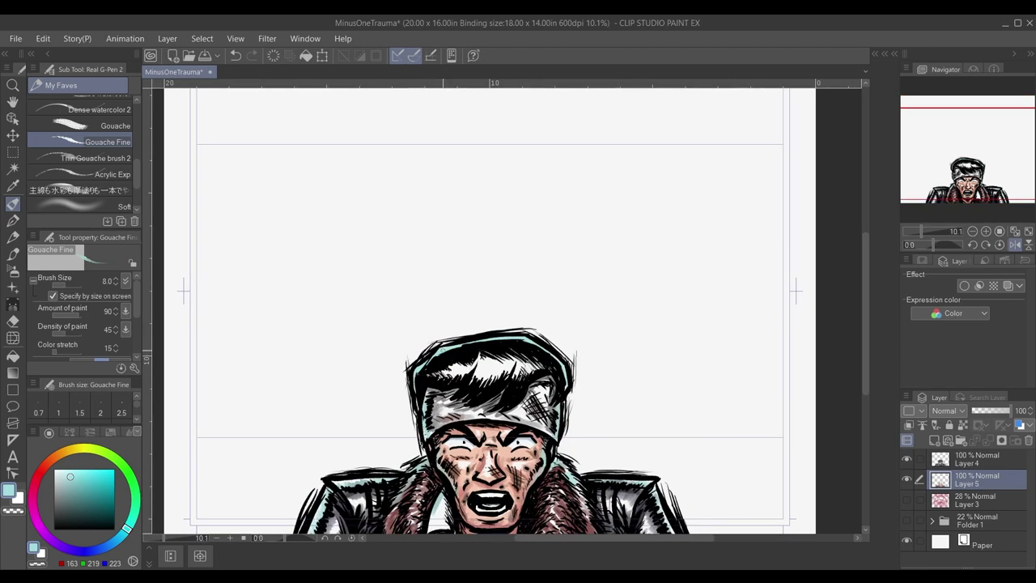
scroll(584, 331, "down", 3)
left_click(1029, 231)
left_click(1015, 245)
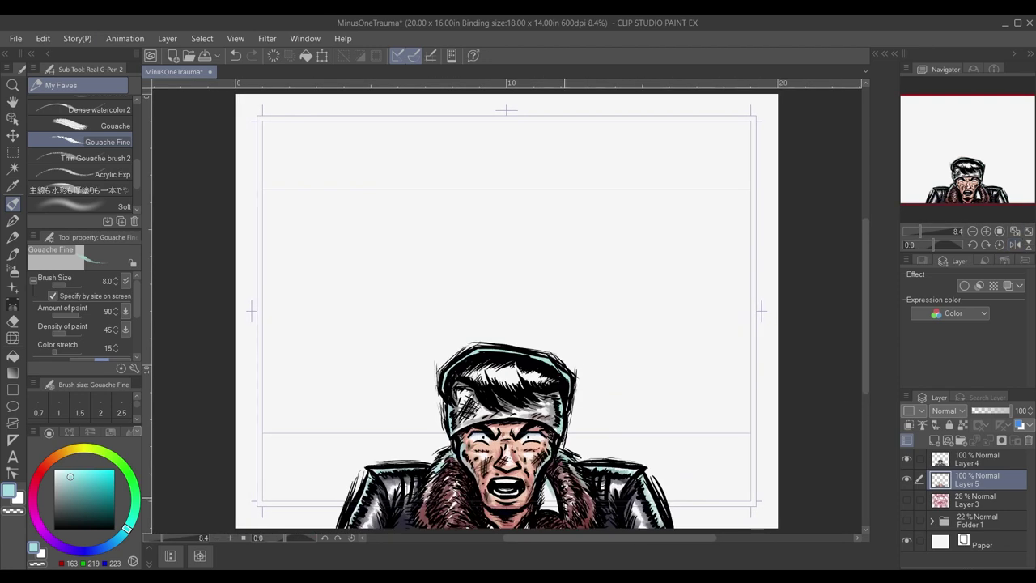
scroll(546, 505, "up", 2)
left_click_drag(58, 526, 40, 536)
left_click(33, 491)
left_click(93, 494)
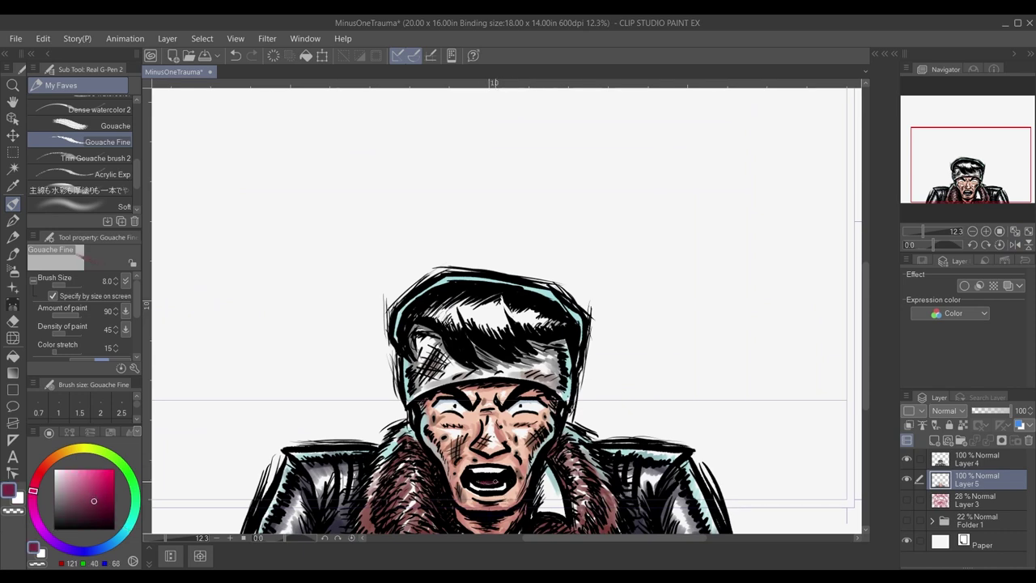
scroll(550, 518, "down", 2)
Show the pink creature sketch and set the drawing colour to pale cyan (RGB 163, 219, 223).
left_click(907, 500)
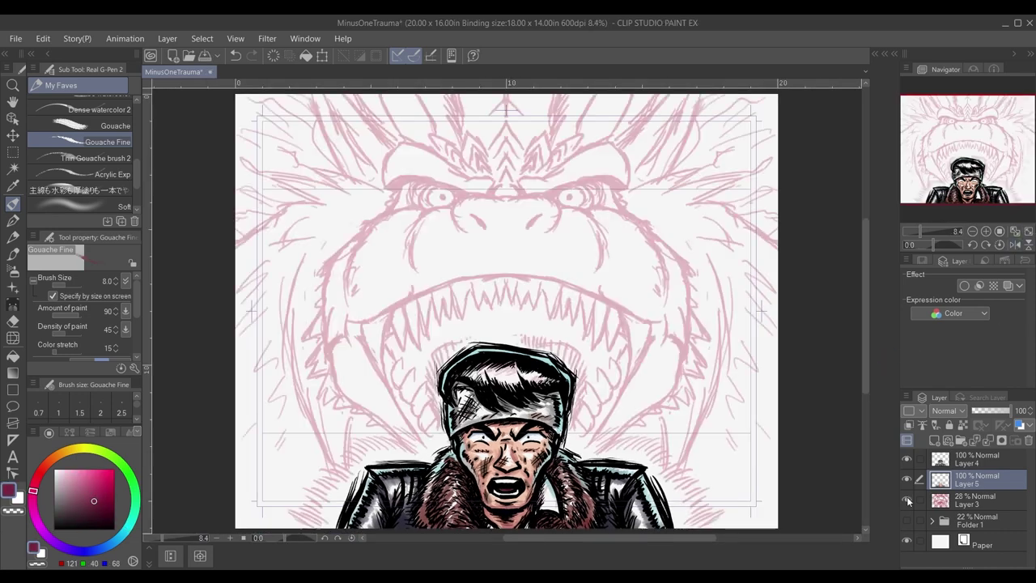
left_click(137, 434)
left_click(133, 506)
left_click(50, 433)
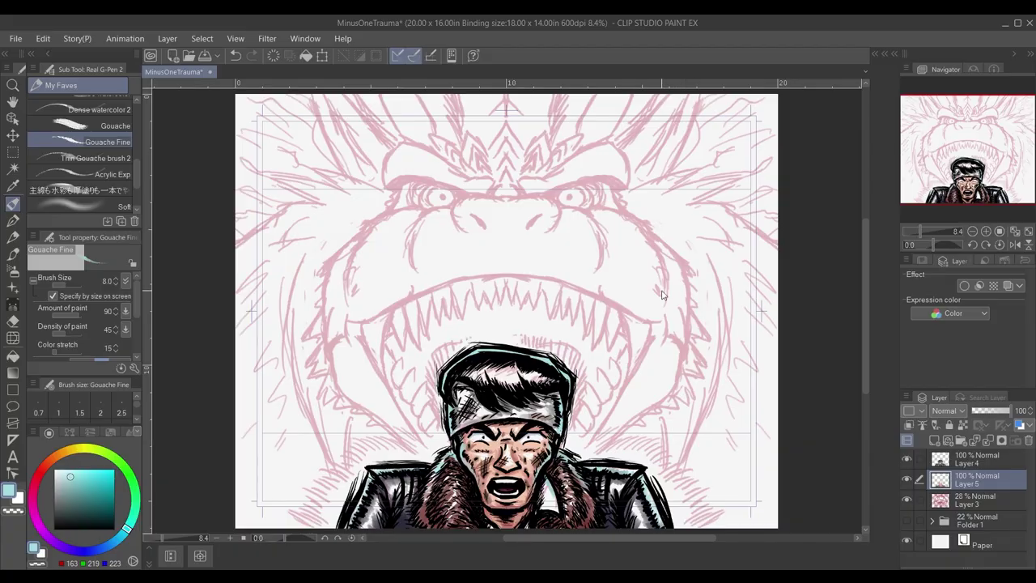